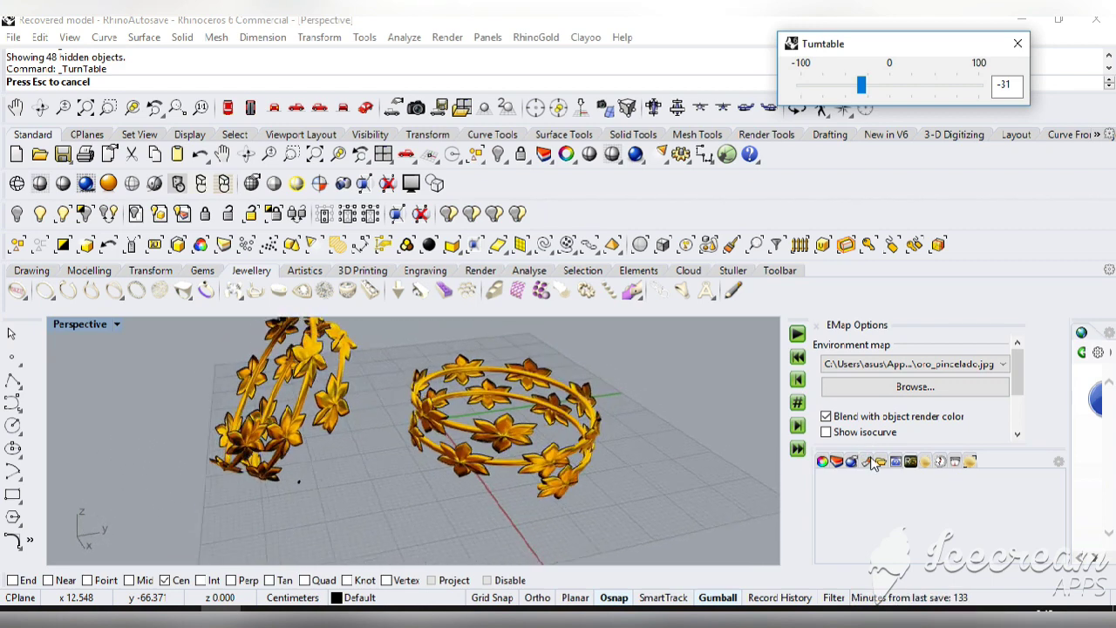
# Preview the bracelets with the plata_pincelada.jpg and space needle.png environment maps, and switch back to oro_pincelado.jpg
pyautogui.click(1003, 364)
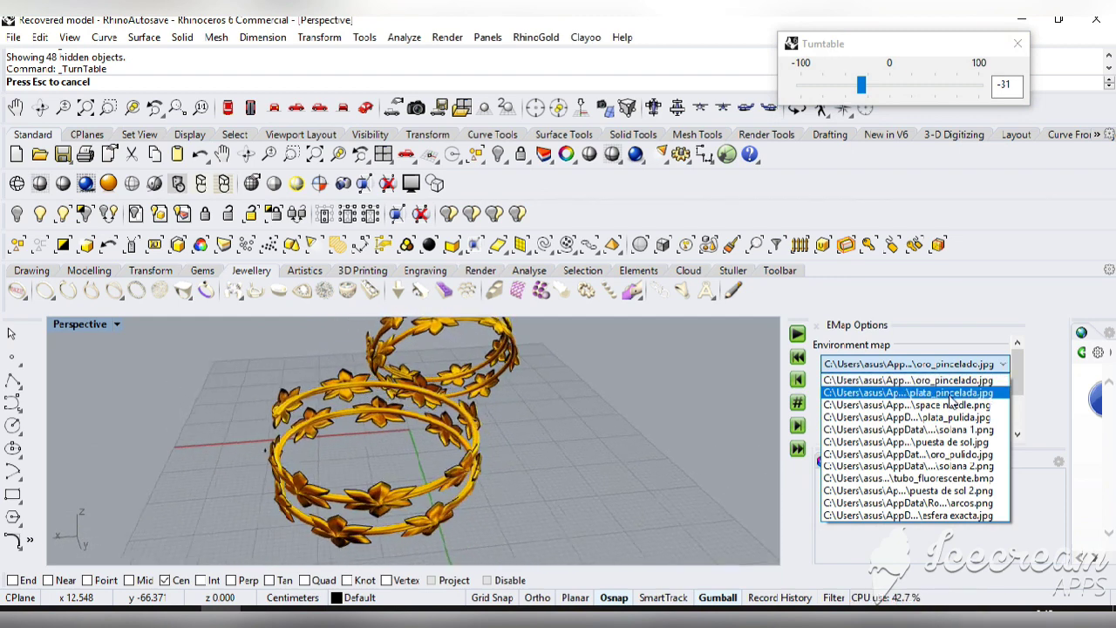
pyautogui.click(951, 393)
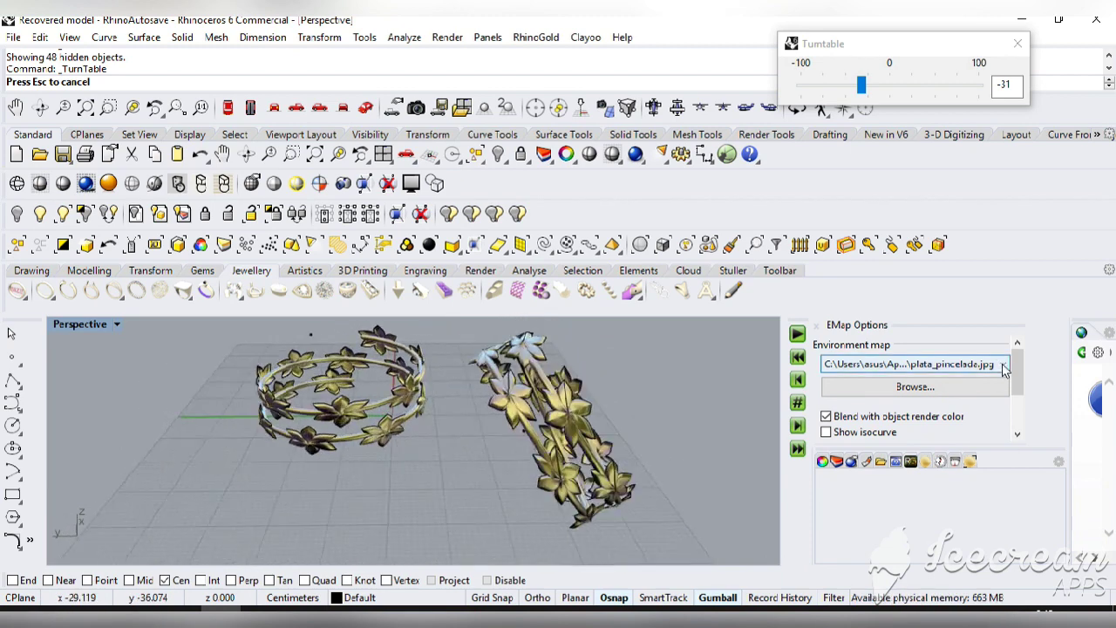
pyautogui.click(949, 365)
pyautogui.click(950, 404)
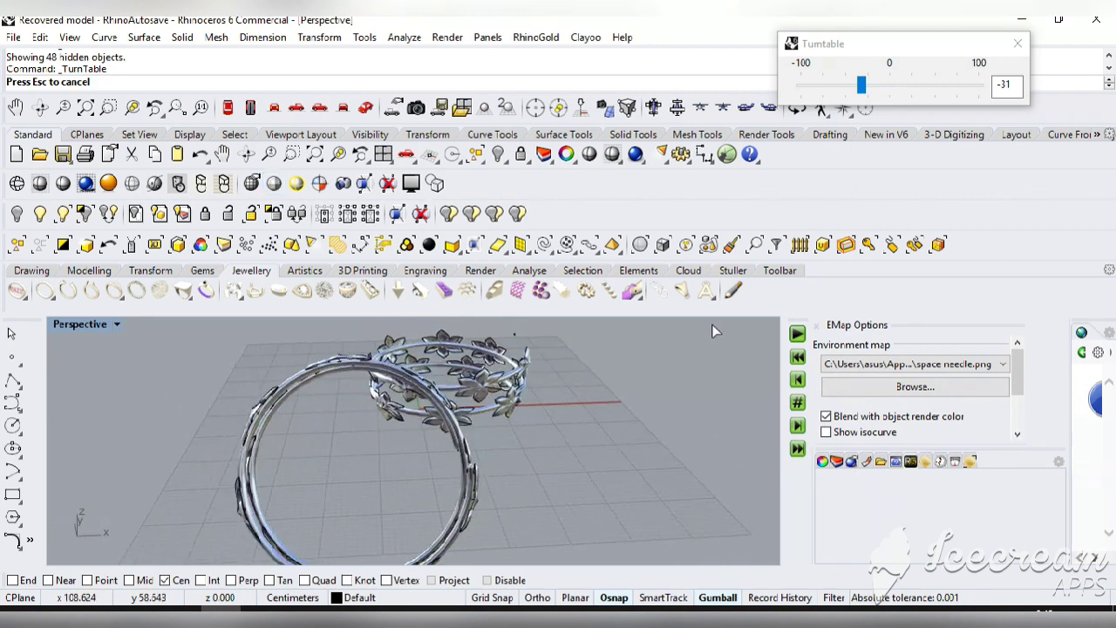
pyautogui.click(949, 365)
pyautogui.click(908, 379)
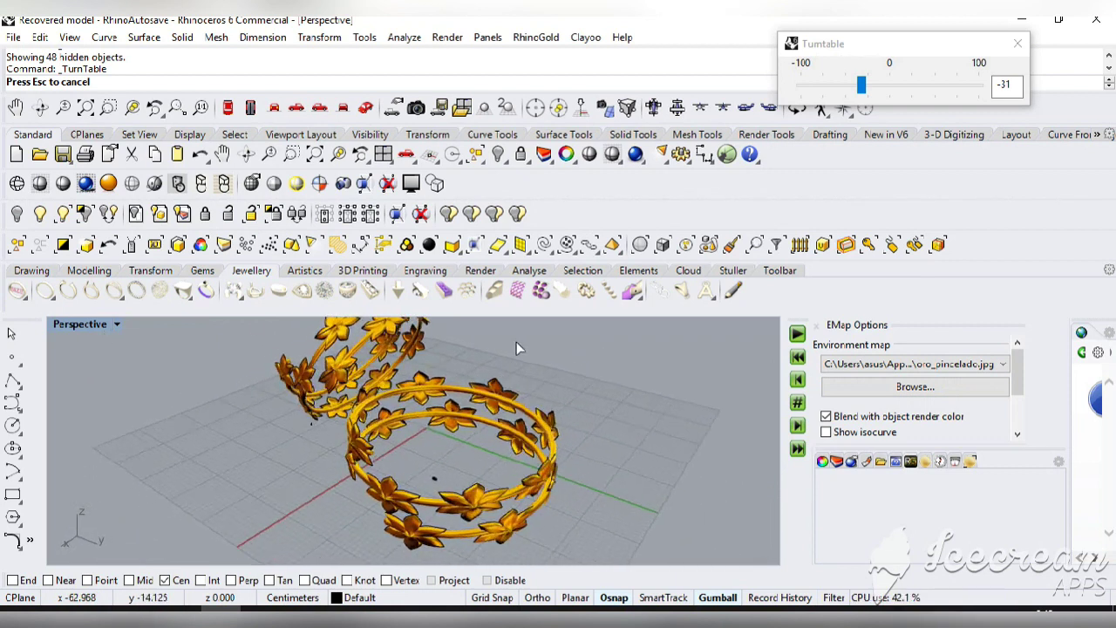
# Return to the four-viewport layout and close the Turntable to stop the rotation
pyautogui.doubleClick(87, 324)
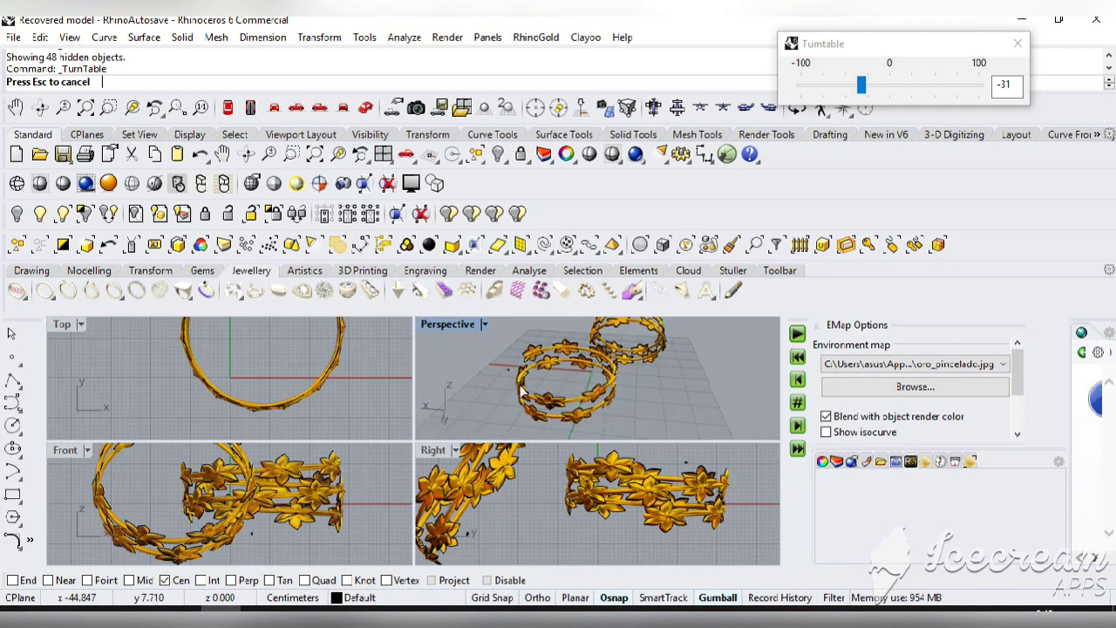
pyautogui.click(1020, 43)
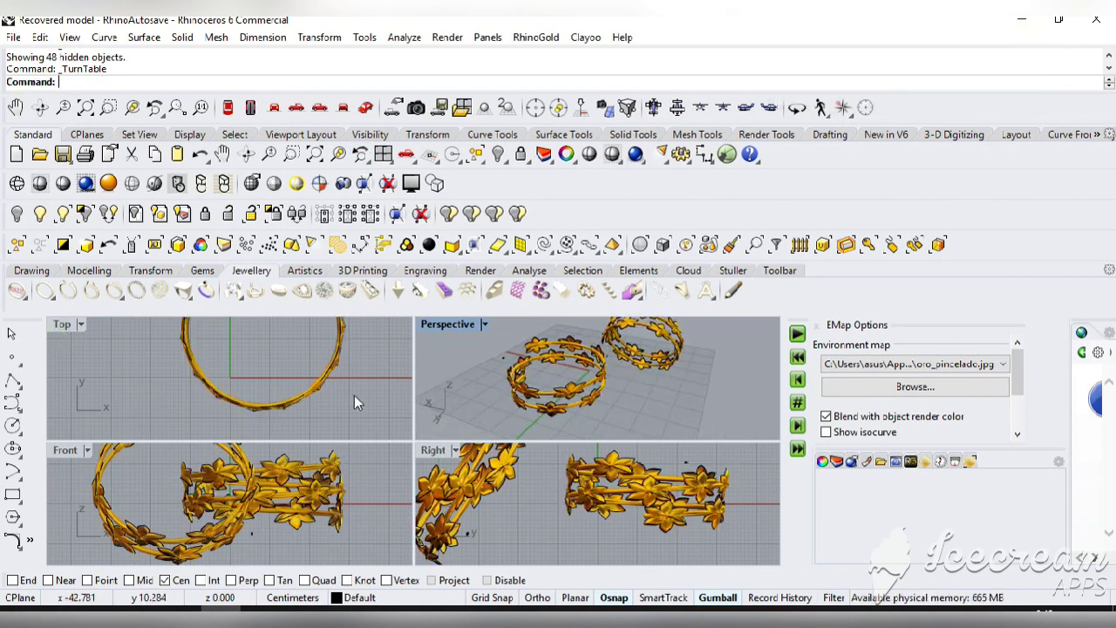
pyautogui.click(397, 402)
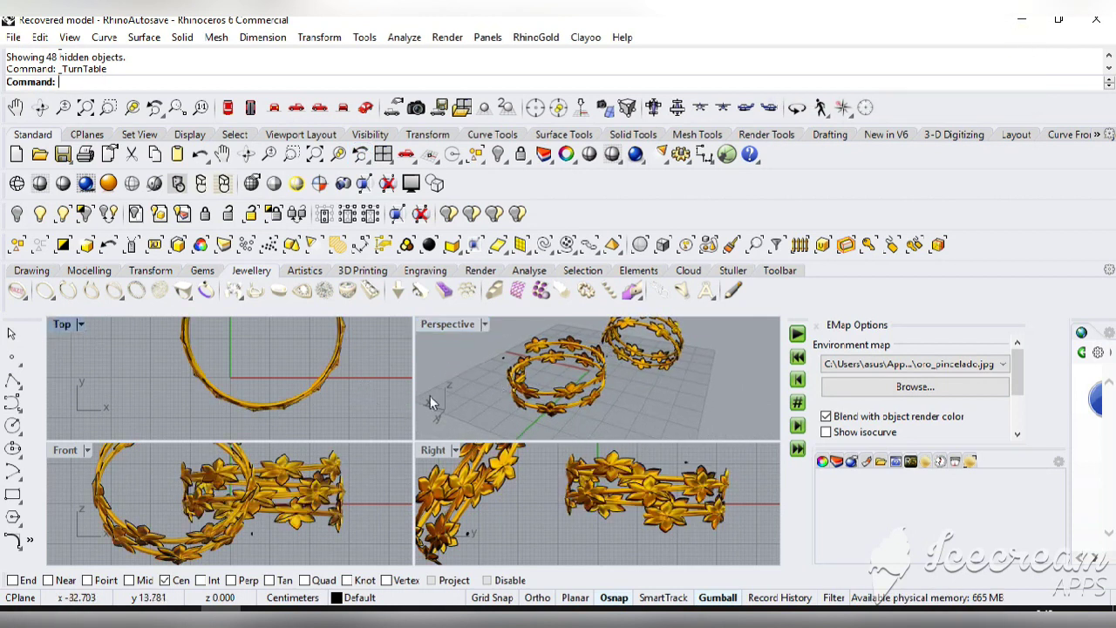
pyautogui.click(260, 614)
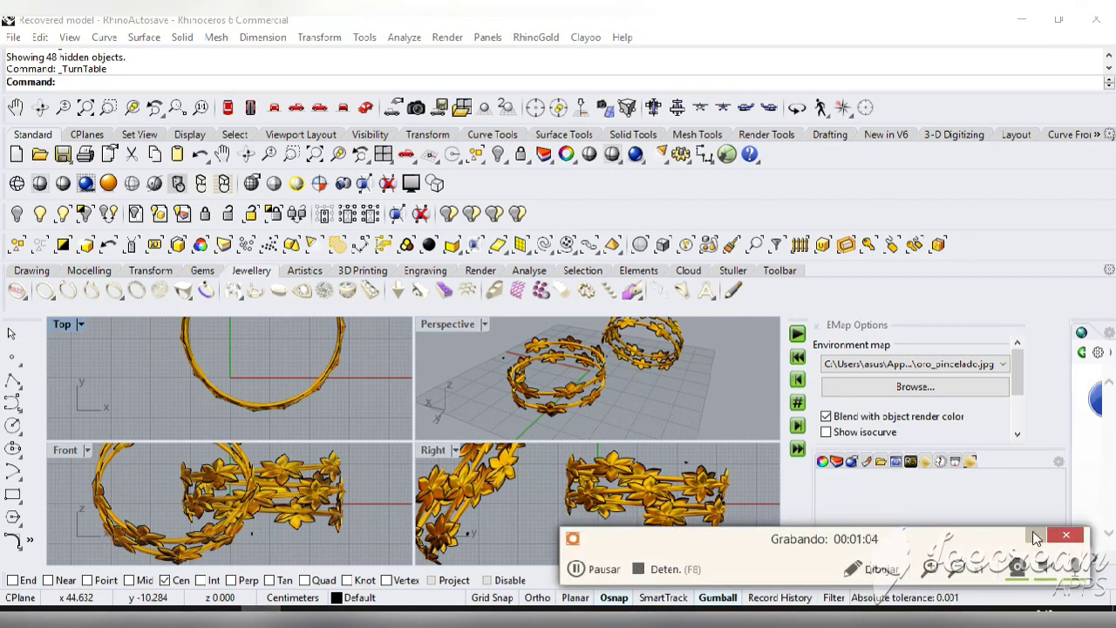
pyautogui.click(1033, 538)
# Hide all objects in the model and maximize the Top viewport
pyautogui.hotkey('ctrl', 'a')
pyautogui.hotkey('ctrl', 'h')
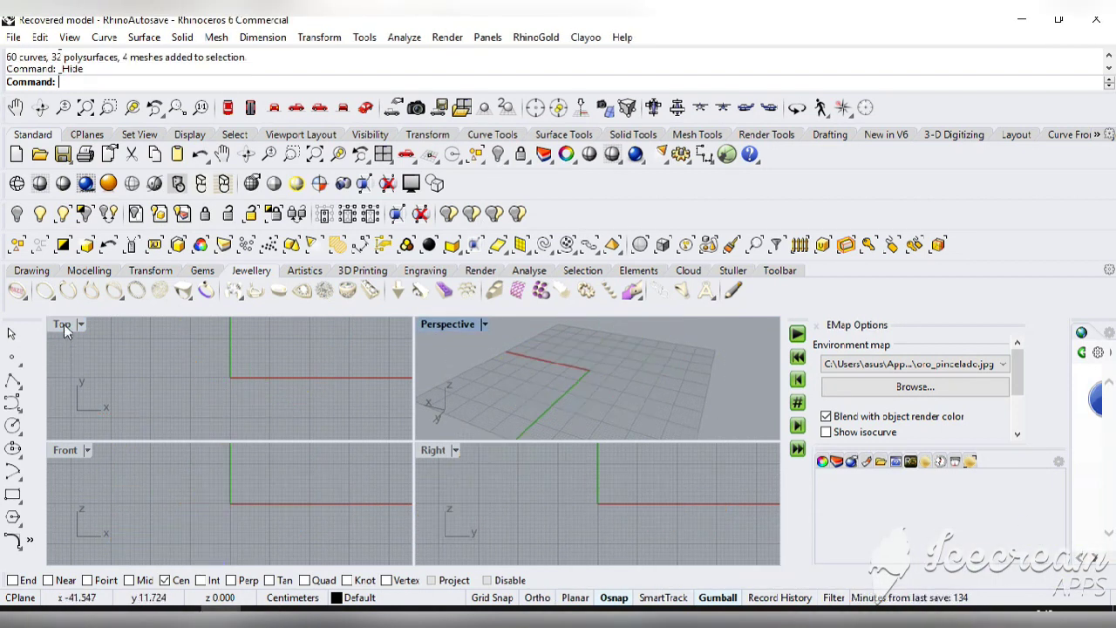
pyautogui.doubleClick(63, 324)
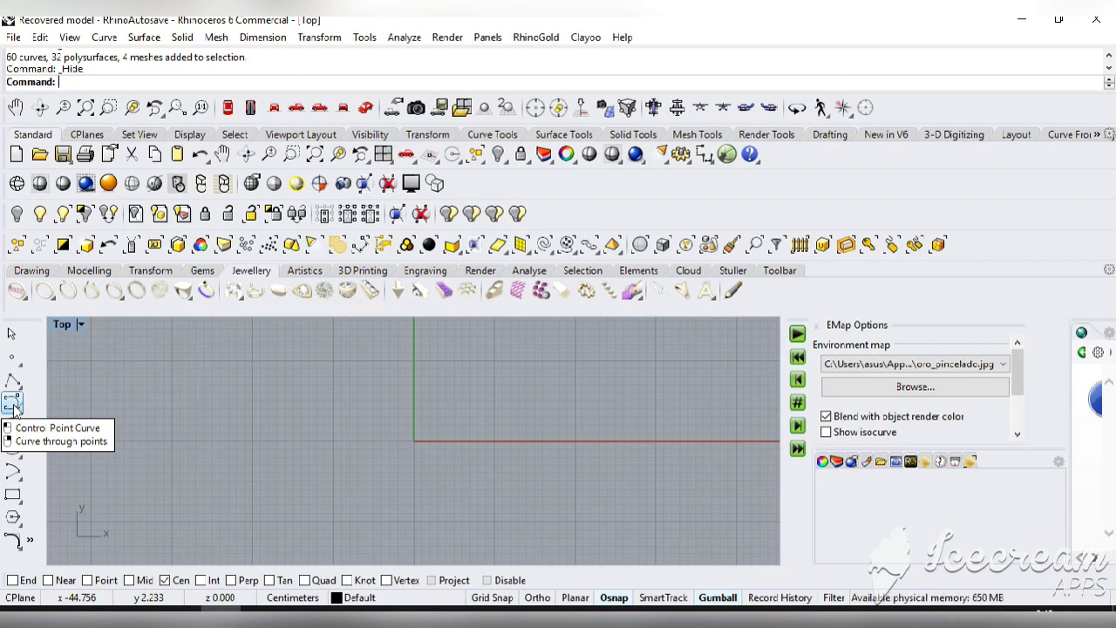
# Draw a closed leaf-shaped control point curve starting at the origin, with its tip on the positive X axis
pyautogui.click(19, 406)
pyautogui.scroll(1, 473, 463)
pyautogui.click(399, 437)
pyautogui.click(407, 416)
pyautogui.click(434, 399)
pyautogui.click(460, 393)
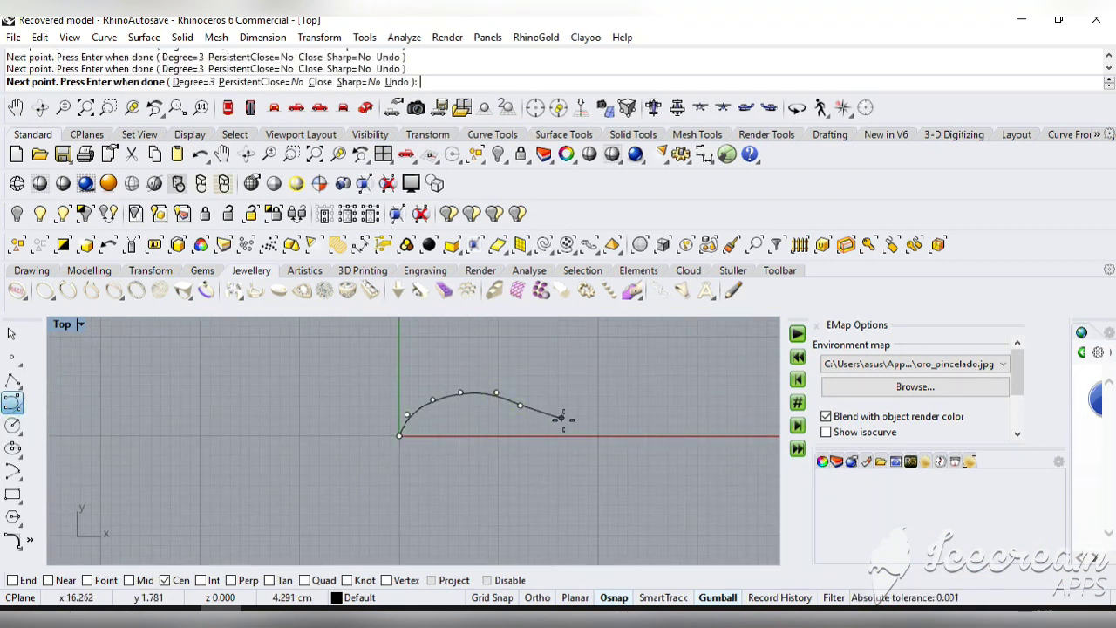
pyautogui.click(594, 436)
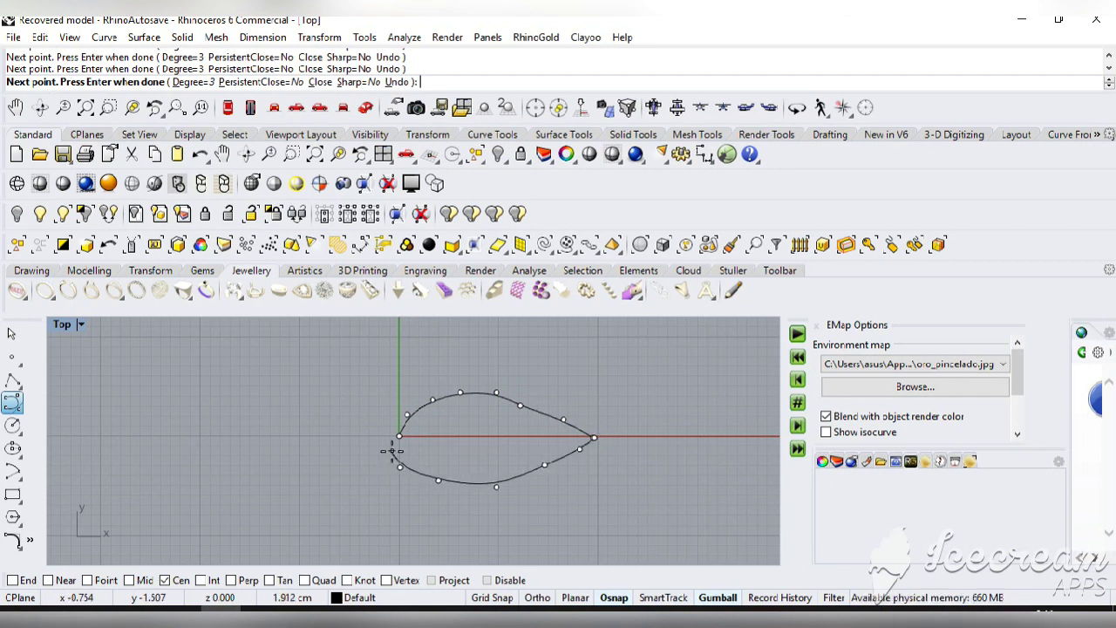
pyautogui.click(398, 437)
pyautogui.click(393, 445)
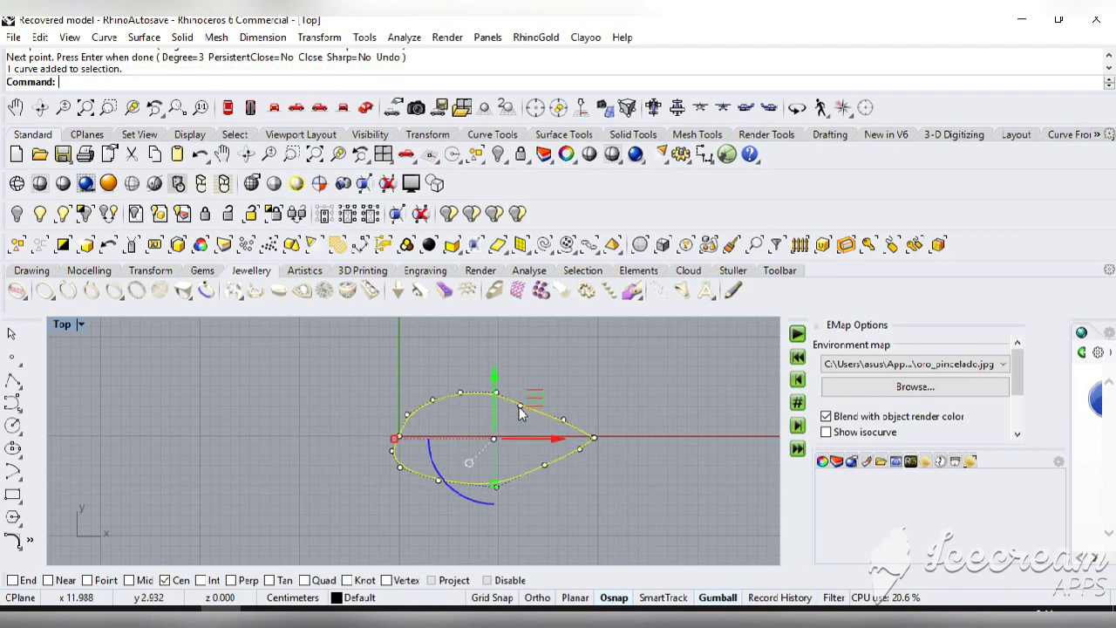
# Reshape the leaf curve by moving one control point on its upper side and one on its lower side
pyautogui.click(520, 407)
pyautogui.moveTo(557, 371); pyautogui.dragTo(558, 364)
pyautogui.click(670, 383)
pyautogui.click(535, 475)
pyautogui.moveTo(537, 475); pyautogui.dragTo(560, 476)
pyautogui.click(602, 502)
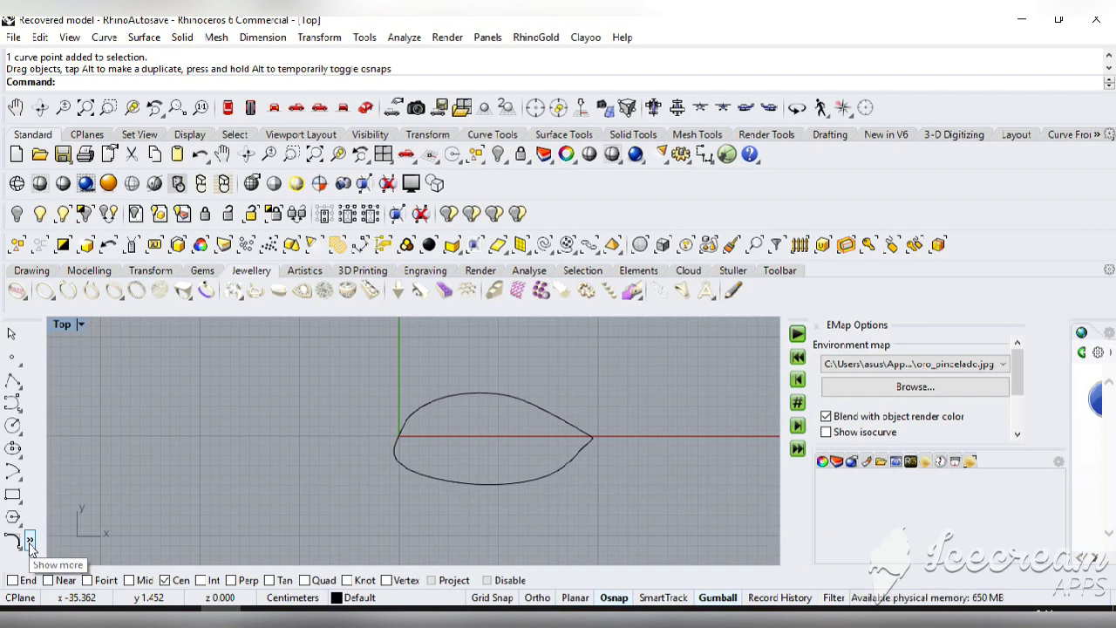
# Polar array the leaf curve around a point on its lower edge, with 6 items over 360 degrees
pyautogui.middleClick(102, 461)
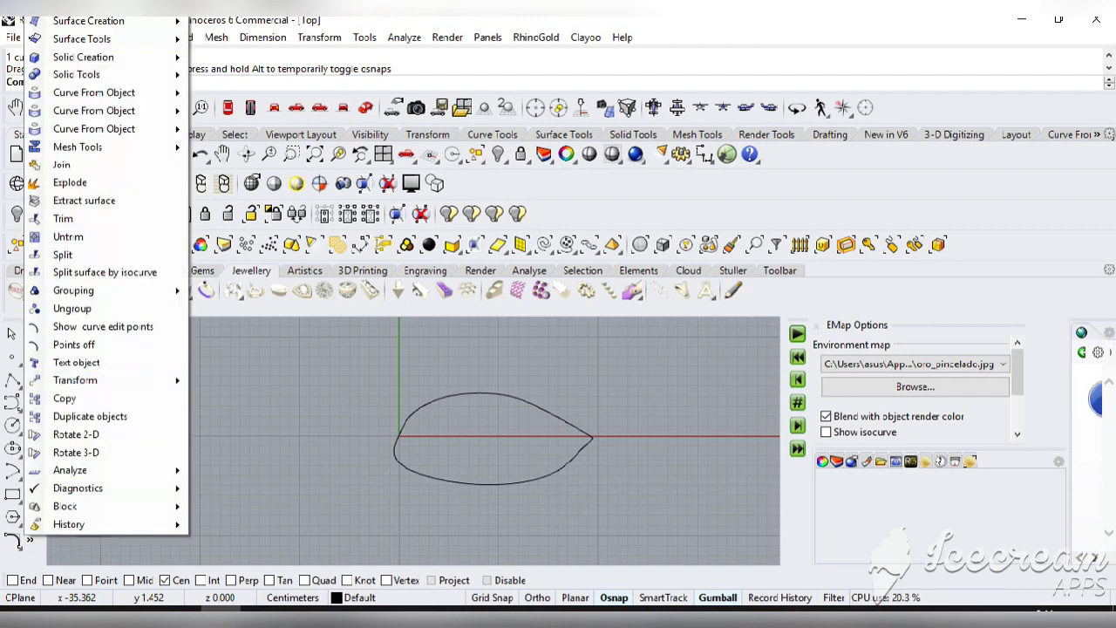
pyautogui.moveTo(133, 379)
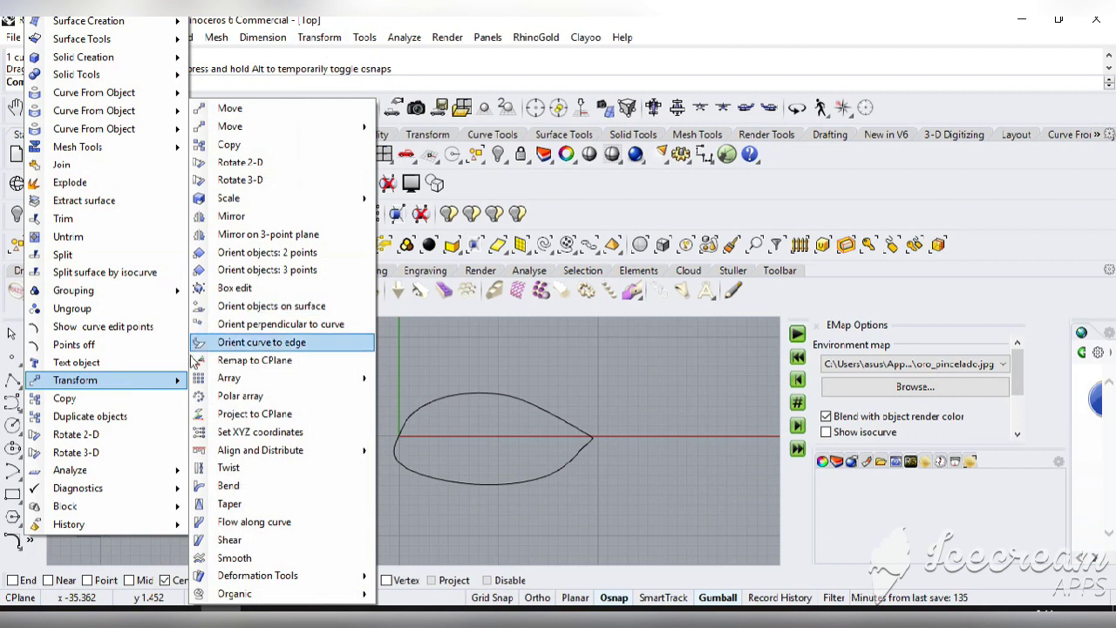
pyautogui.click(259, 407)
pyautogui.click(437, 399)
pyautogui.press('Return')
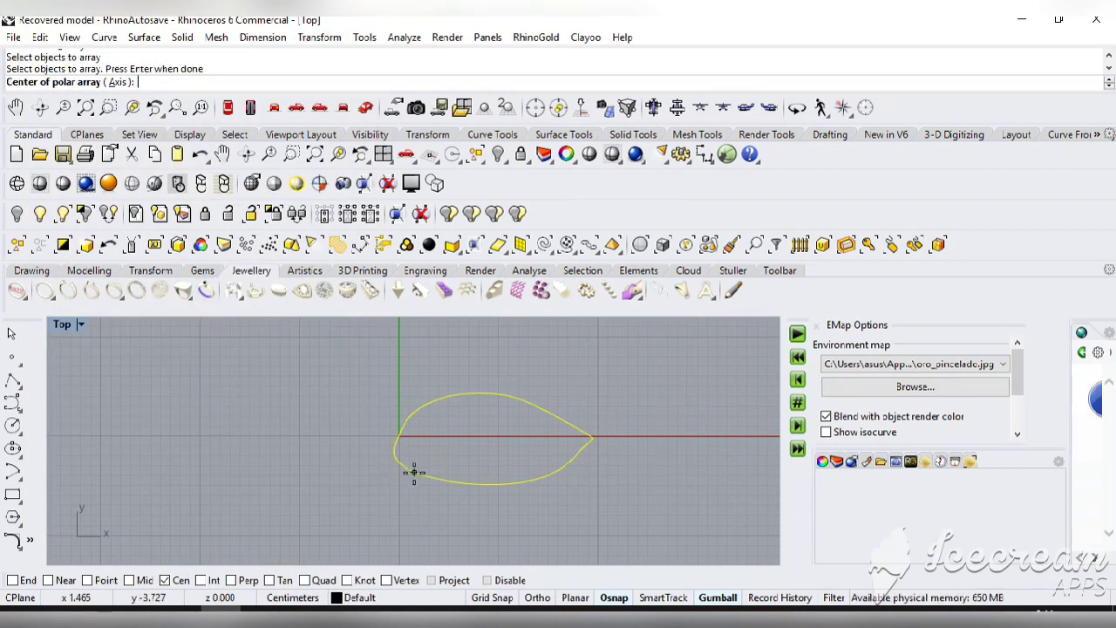
pyautogui.click(414, 471)
pyautogui.press('Return')
pyautogui.press('Return')
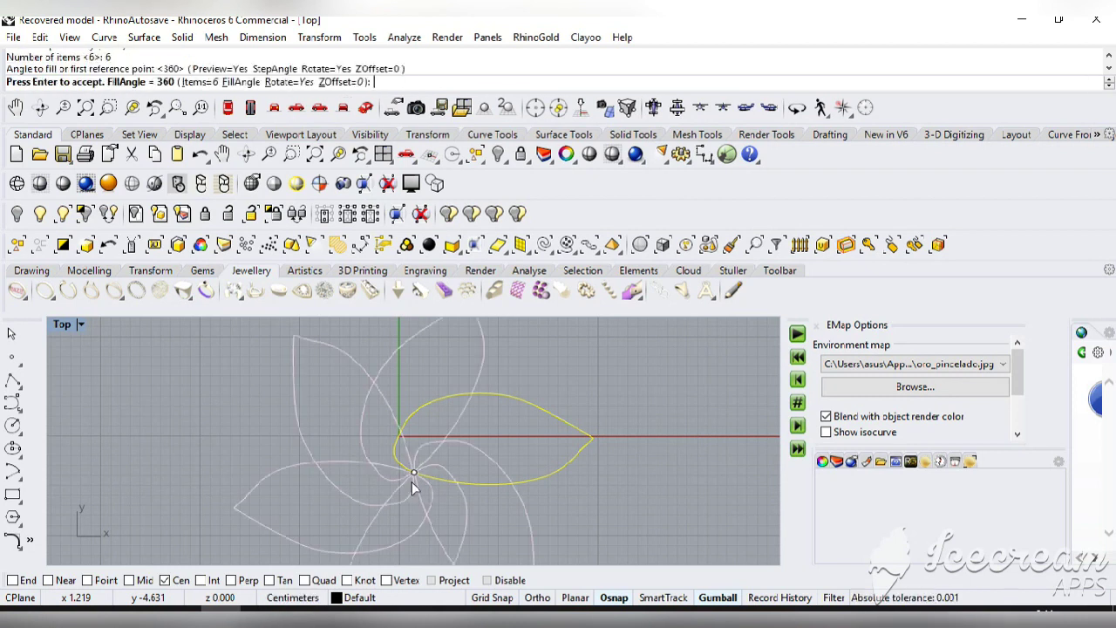
pyautogui.scroll(-1, 610, 486)
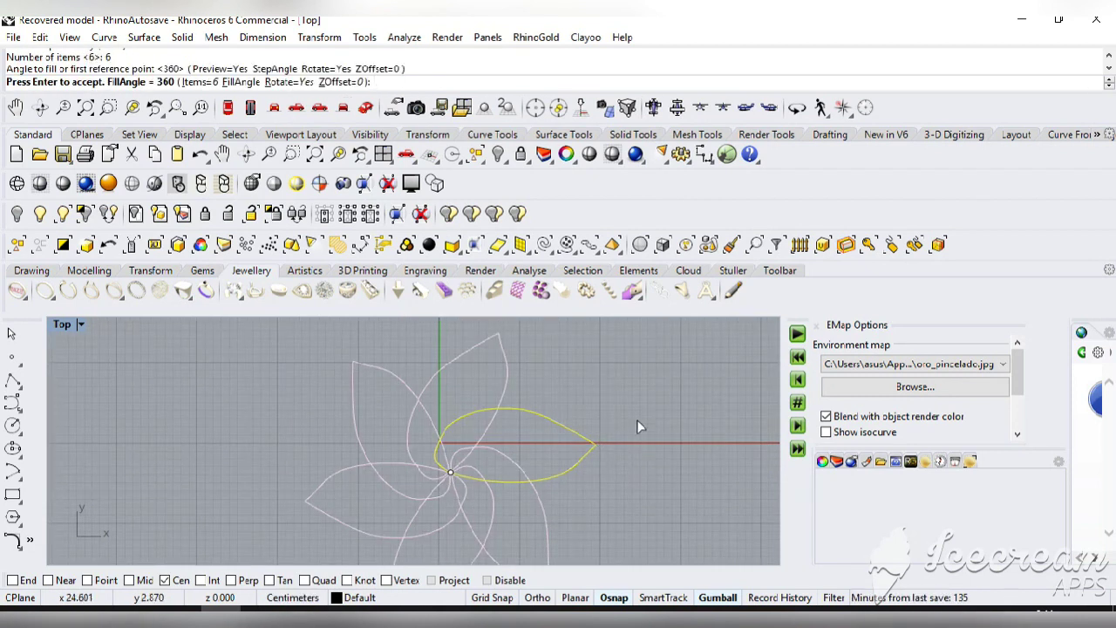
pyautogui.press('Return')
# Delete all the arrayed leaf curves
pyautogui.scroll(-1, 633, 453)
pyautogui.hotkey('ctrl', 'a')
pyautogui.press('Delete')
# Draw a closed teardrop-shaped control point curve around the origin, with its pointed tip on the positive X axis
pyautogui.click(12, 402)
pyautogui.click(464, 416)
pyautogui.click(482, 380)
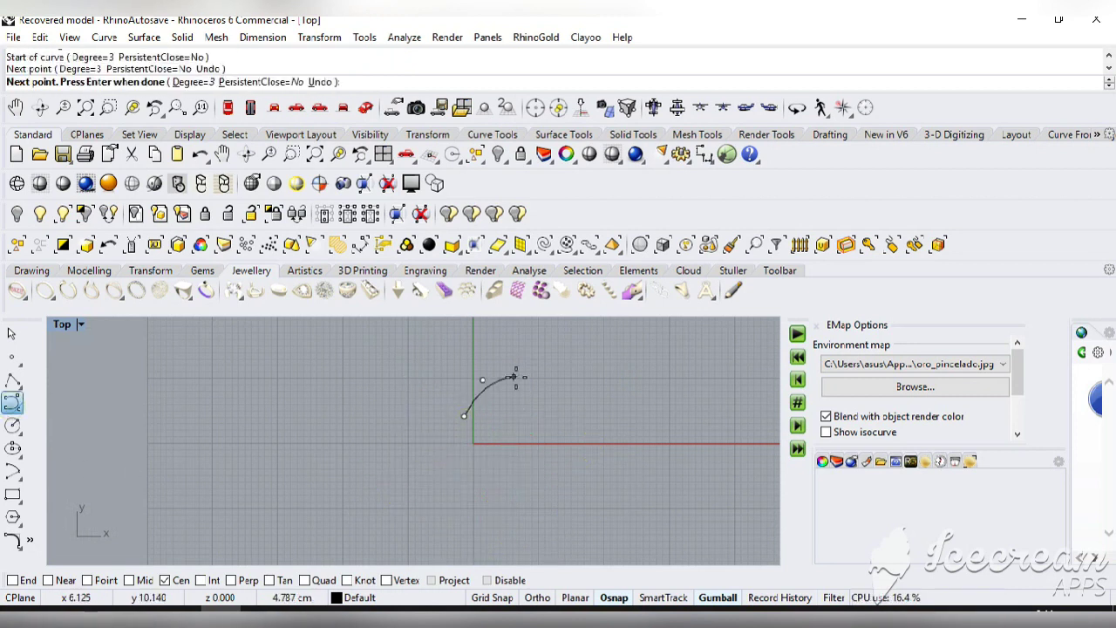
pyautogui.click(515, 377)
pyautogui.click(541, 391)
pyautogui.click(594, 415)
pyautogui.click(629, 429)
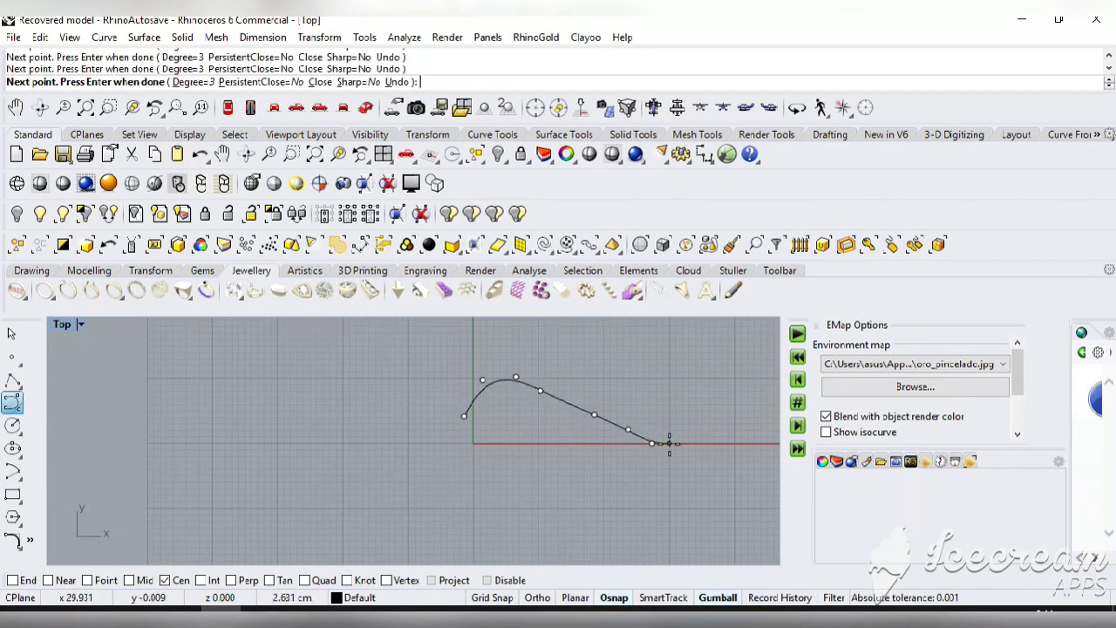
pyautogui.click(589, 469)
pyautogui.click(549, 484)
pyautogui.click(505, 485)
pyautogui.click(482, 473)
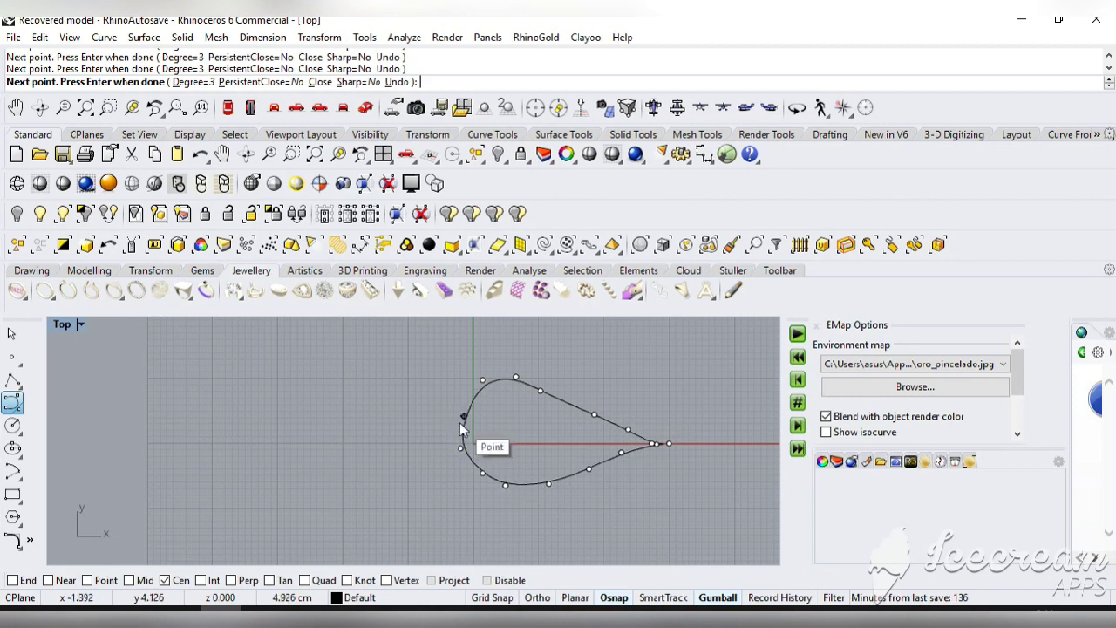
pyautogui.click(463, 417)
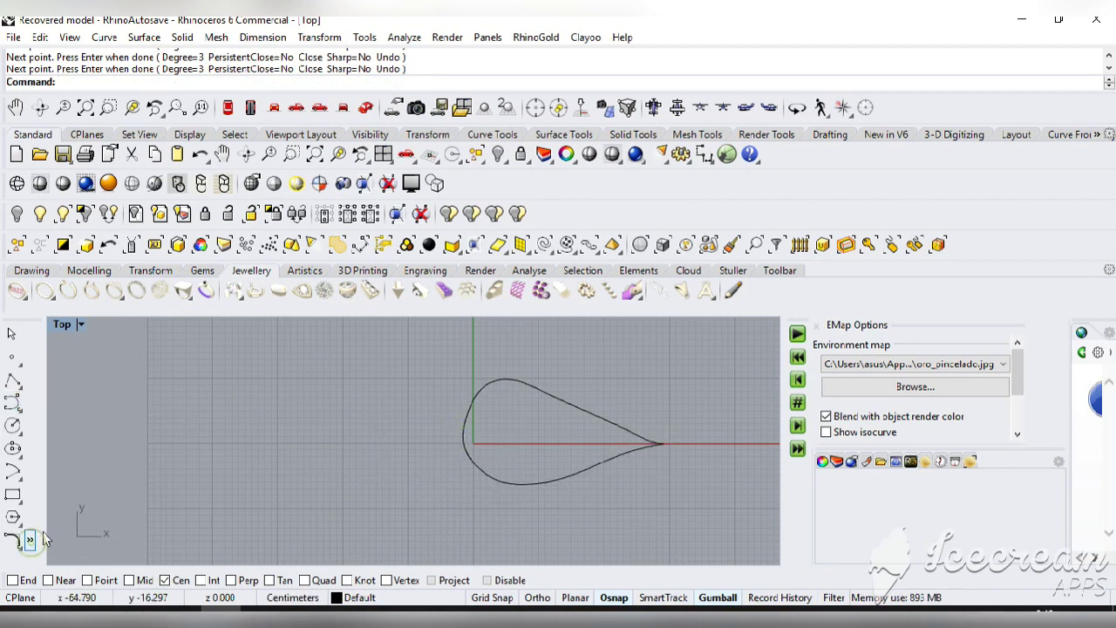
# Polar array the teardrop petal around the origin (0), with 6 items over 360 degrees
pyautogui.middleClick(173, 379)
pyautogui.moveTo(131, 380)
pyautogui.click(241, 396)
pyautogui.click(533, 485)
pyautogui.press('Return')
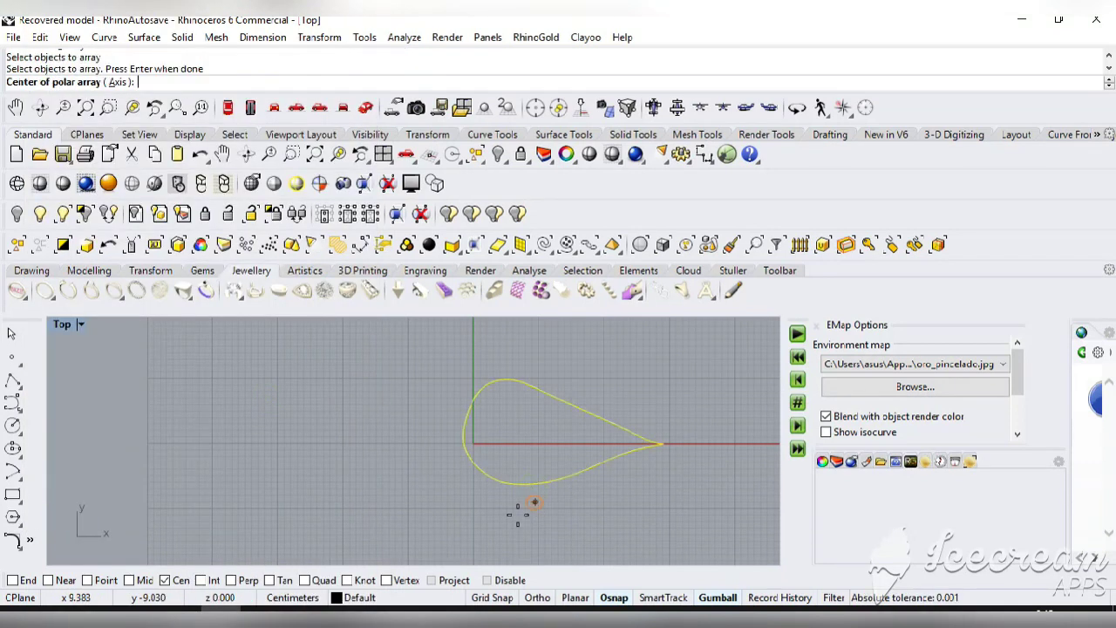
pyautogui.write('0')
pyautogui.press('Return')
pyautogui.write('6')
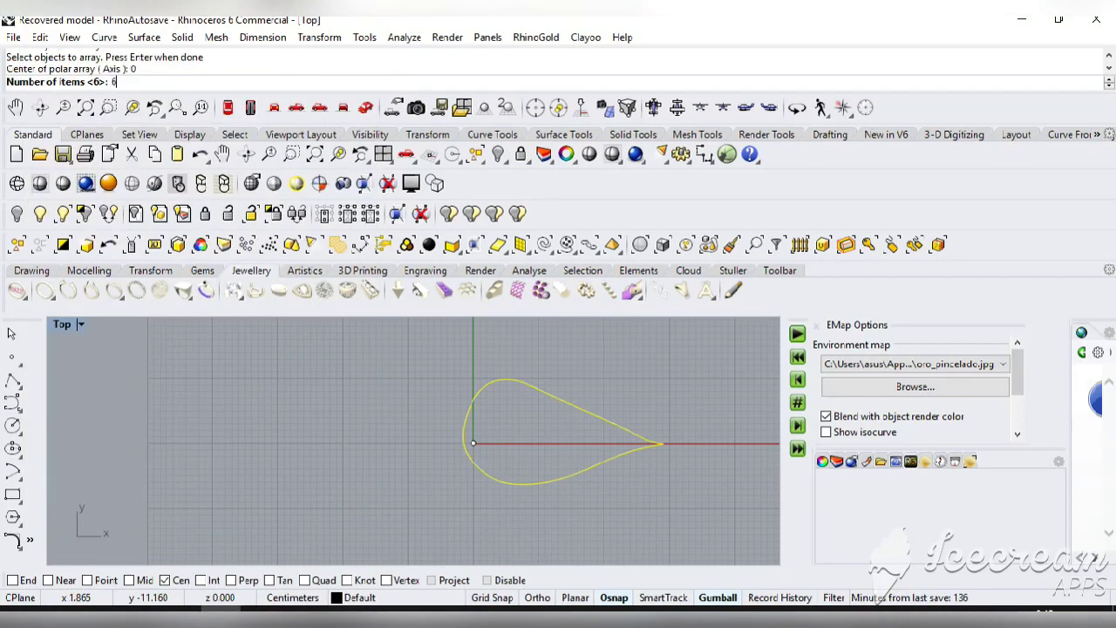
pyautogui.press('Return')
pyautogui.press('Return')
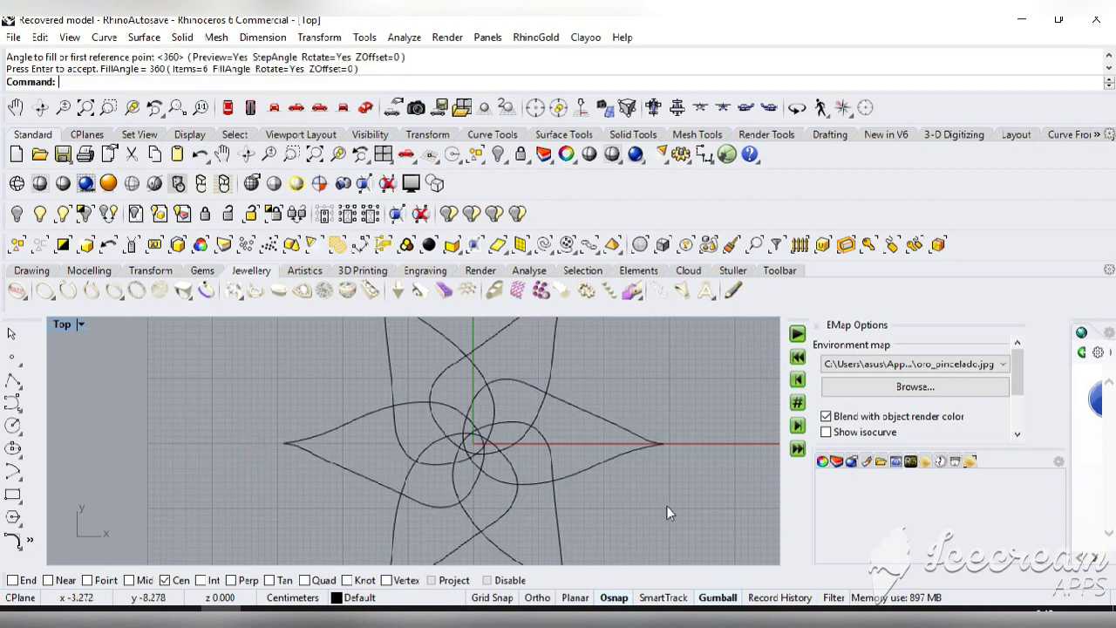
pyautogui.press('Return')
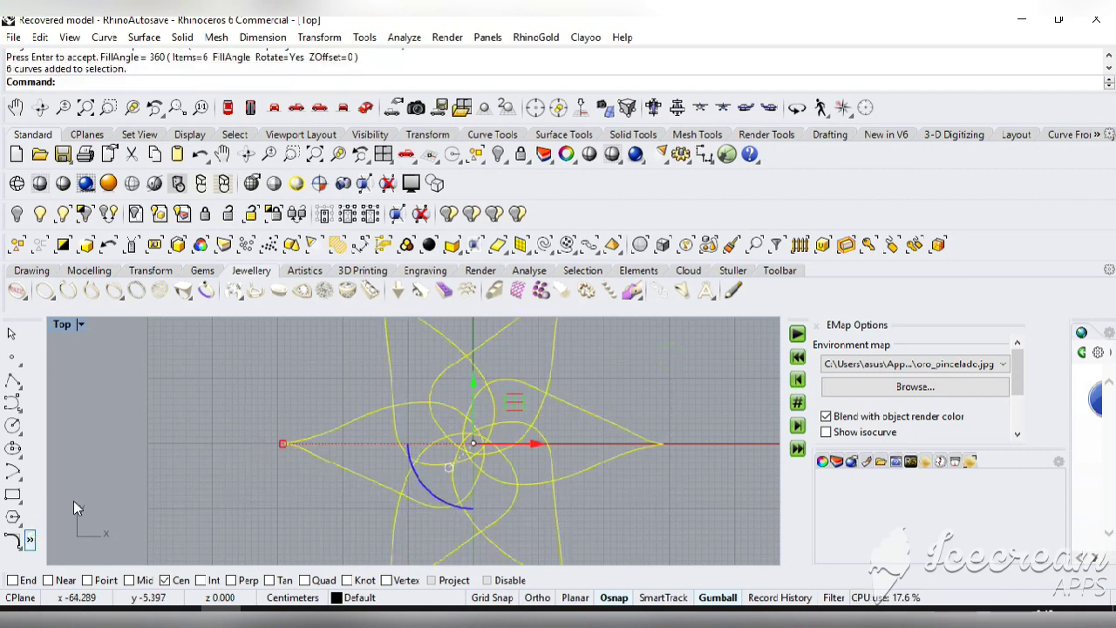
# Trim the long outer petal tips back to their intersections, using all six curves as cutting objects
pyautogui.middleClick(73, 500)
pyautogui.click(65, 272)
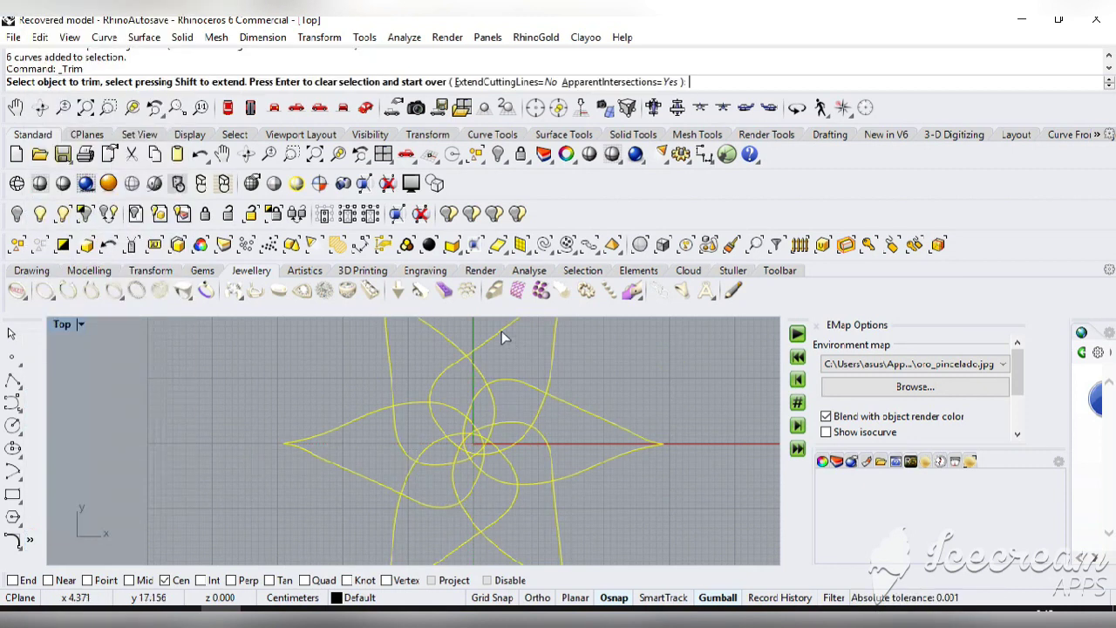
pyautogui.click(438, 334)
pyautogui.click(355, 418)
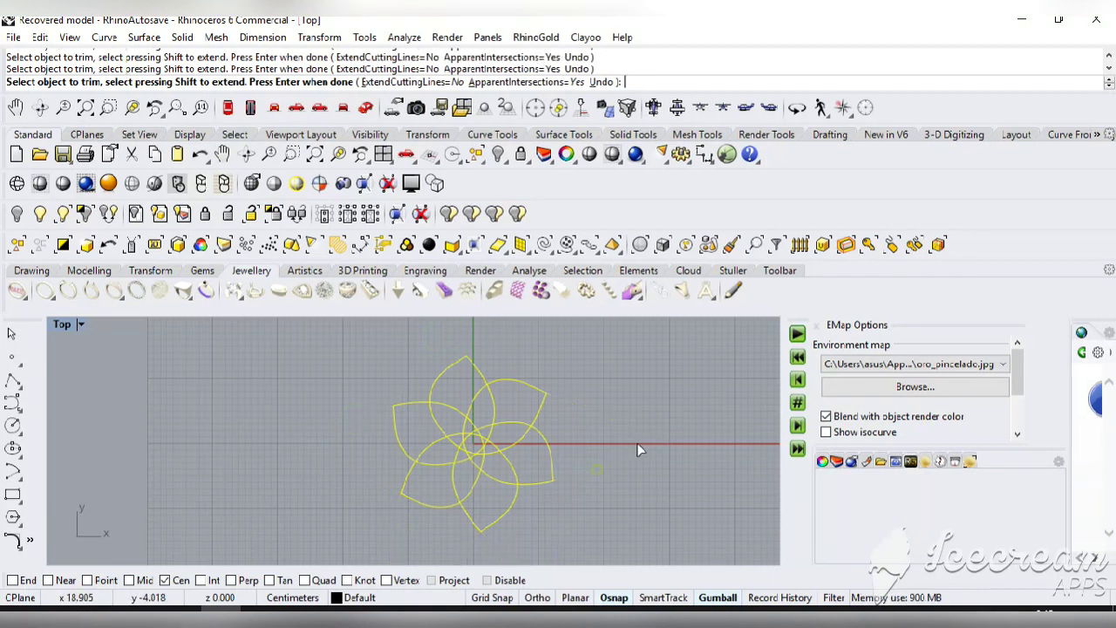
# Trim the overlapping segments inside the flower, leaving only the six-petal outer outline
pyautogui.scroll(2, 598, 442)
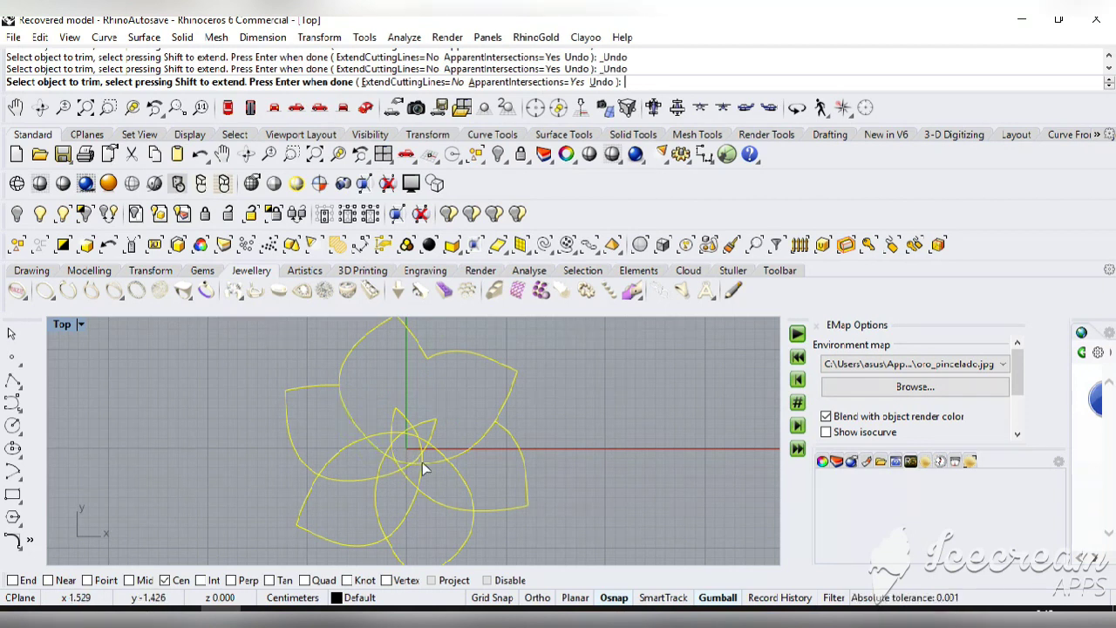
pyautogui.moveTo(454, 406); pyautogui.dragTo(392, 490)
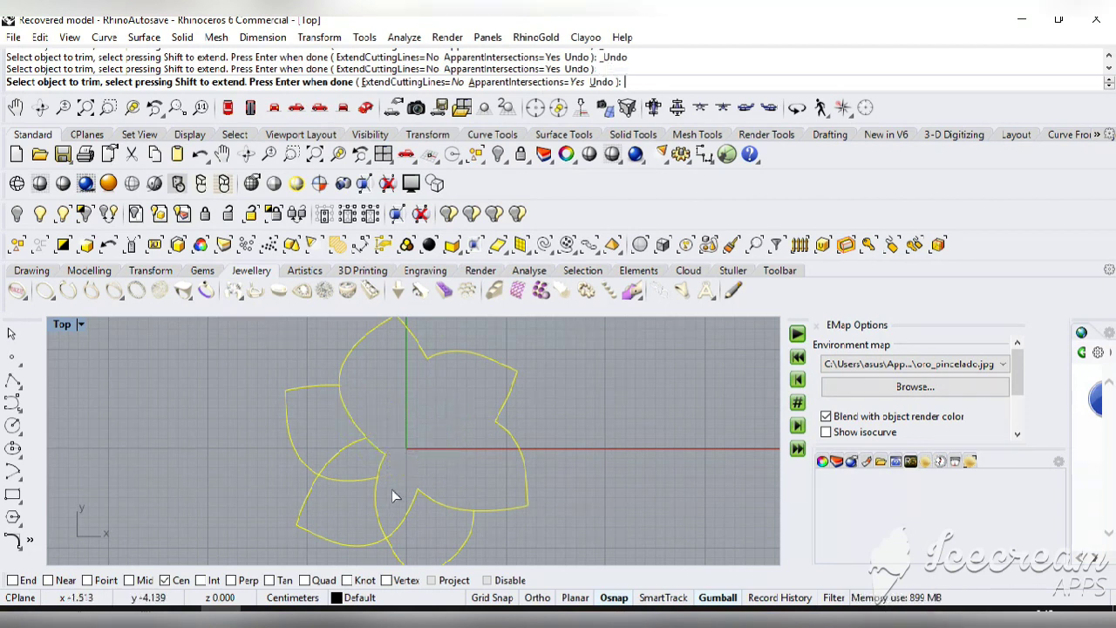
pyautogui.moveTo(458, 473); pyautogui.dragTo(379, 496)
pyautogui.scroll(-4, 378, 480)
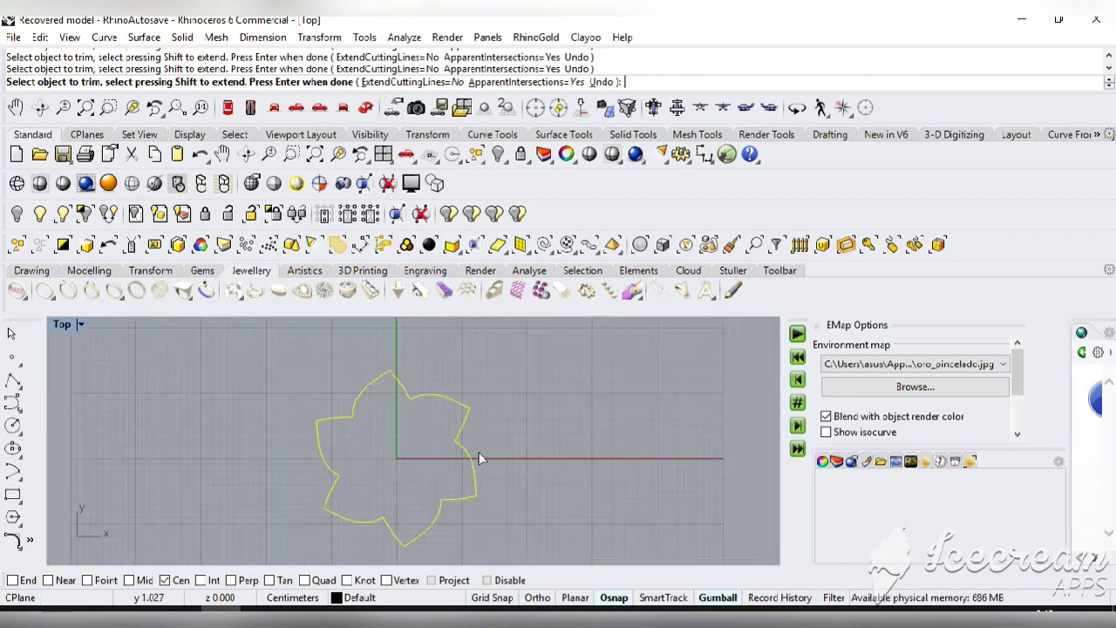
pyautogui.rightClick(525, 443)
pyautogui.click(561, 418)
# Start a polyline at the origin (0) and draw its first segment straight up the Z axis, about 4.9 cm long
pyautogui.click(397, 161)
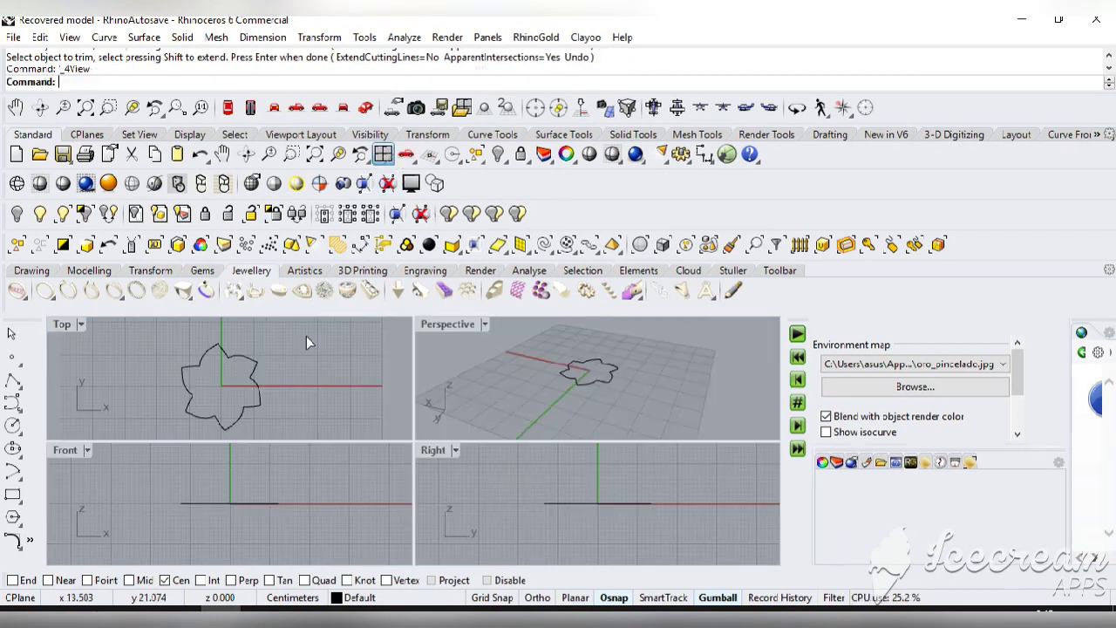
pyautogui.doubleClick(65, 324)
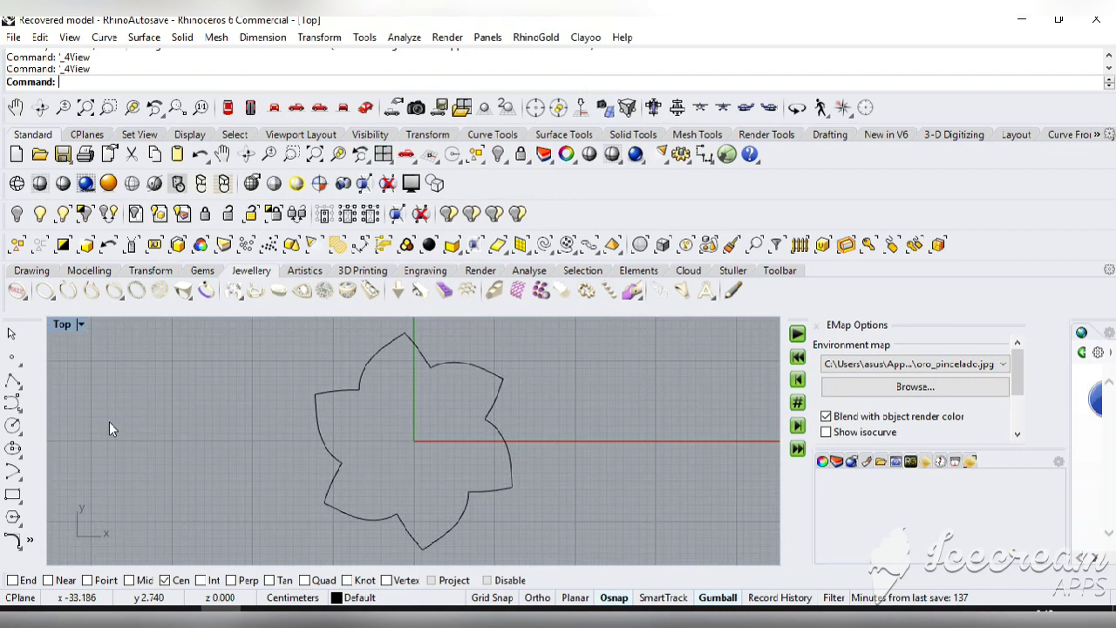
pyautogui.click(13, 381)
pyautogui.click(383, 154)
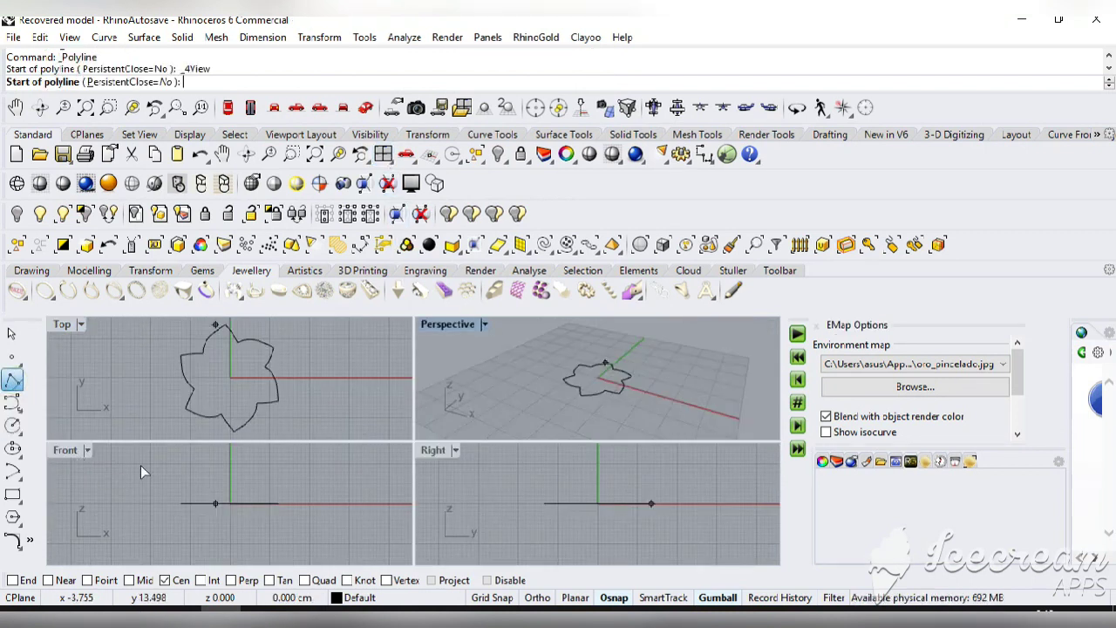
pyautogui.write('0')
pyautogui.press('Return')
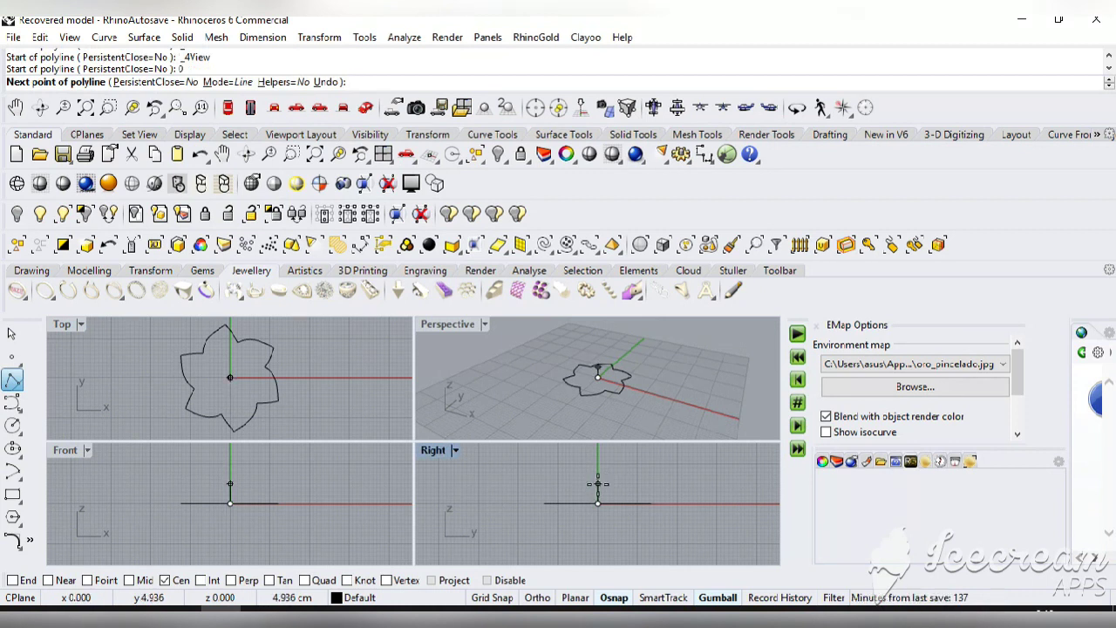
pyautogui.click(598, 484)
# Enable End snapping and finish the polyline at the outline's petal tip between the positive X and negative Y axes
pyautogui.doubleClick(449, 323)
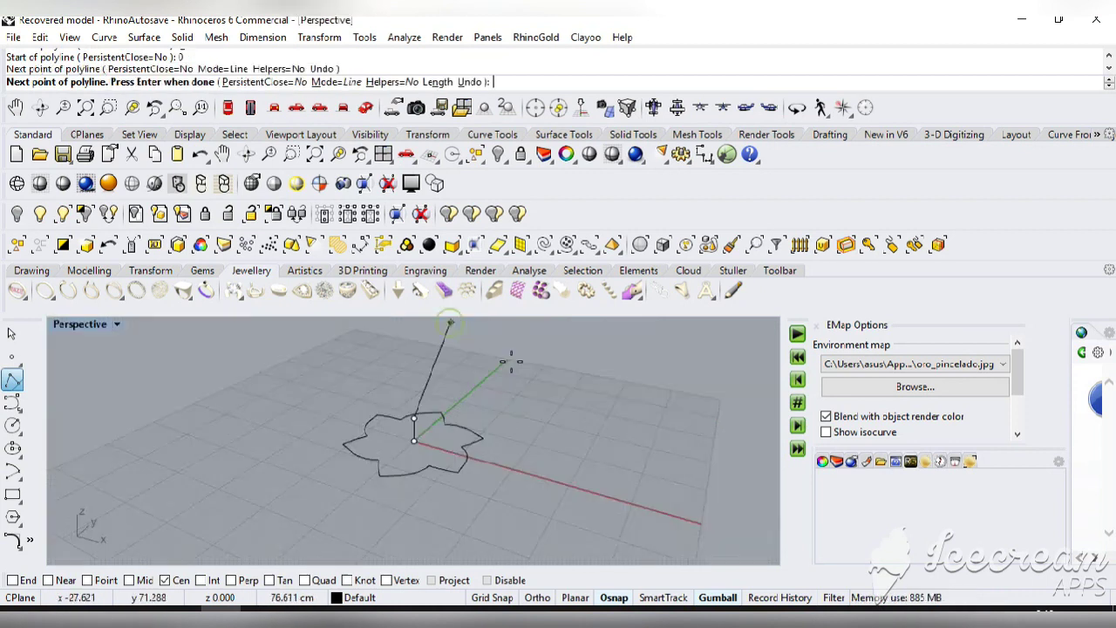
pyautogui.scroll(3, 457, 444)
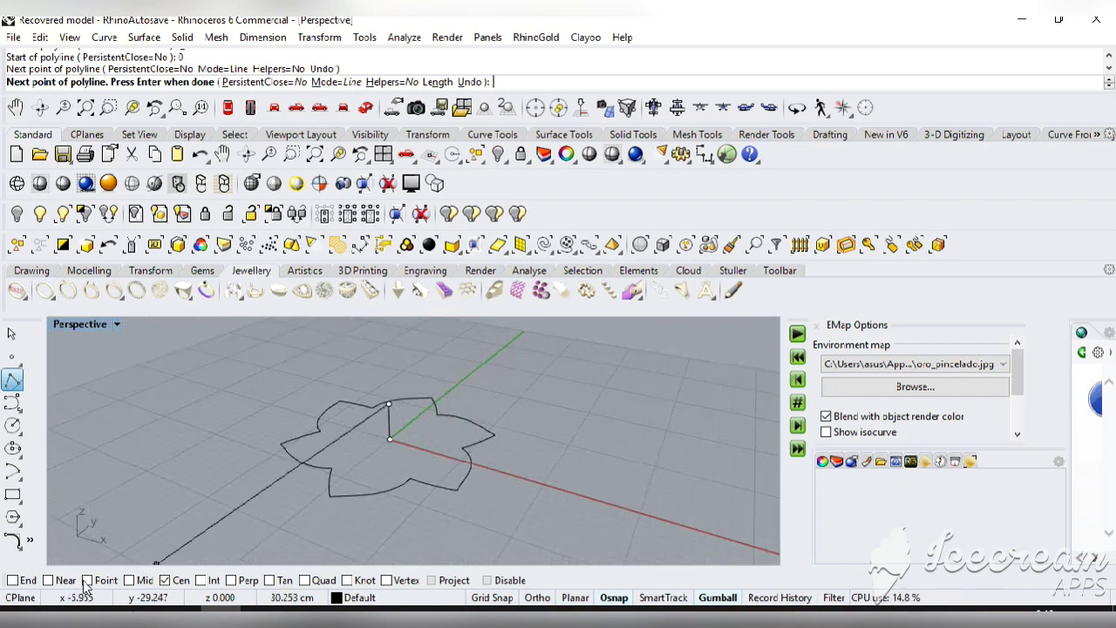
pyautogui.click(13, 580)
pyautogui.click(461, 491)
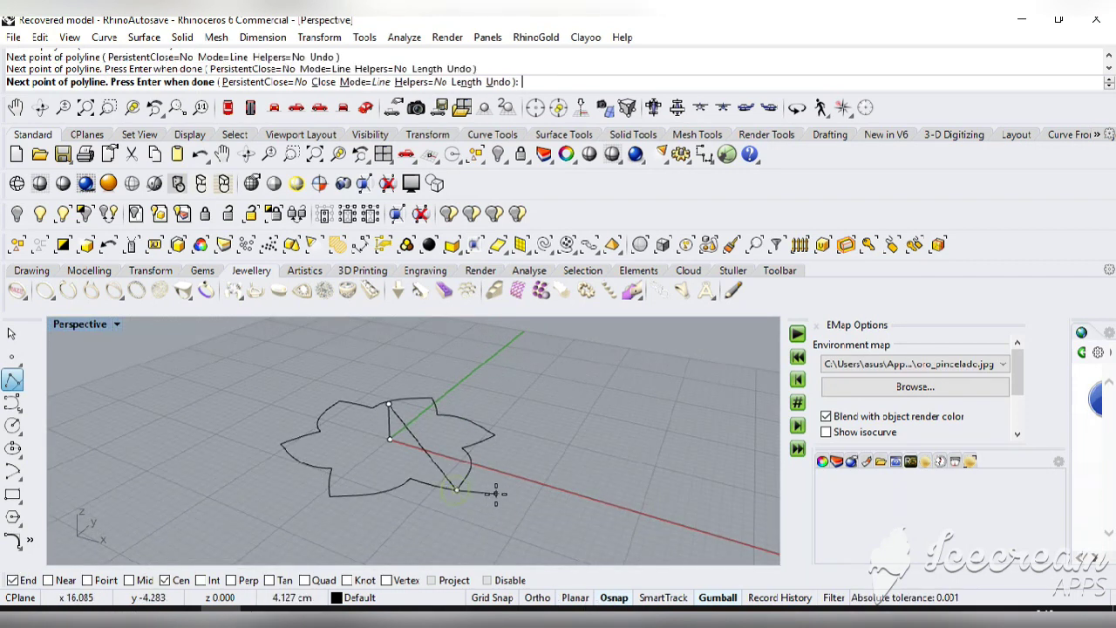
pyautogui.press('Return')
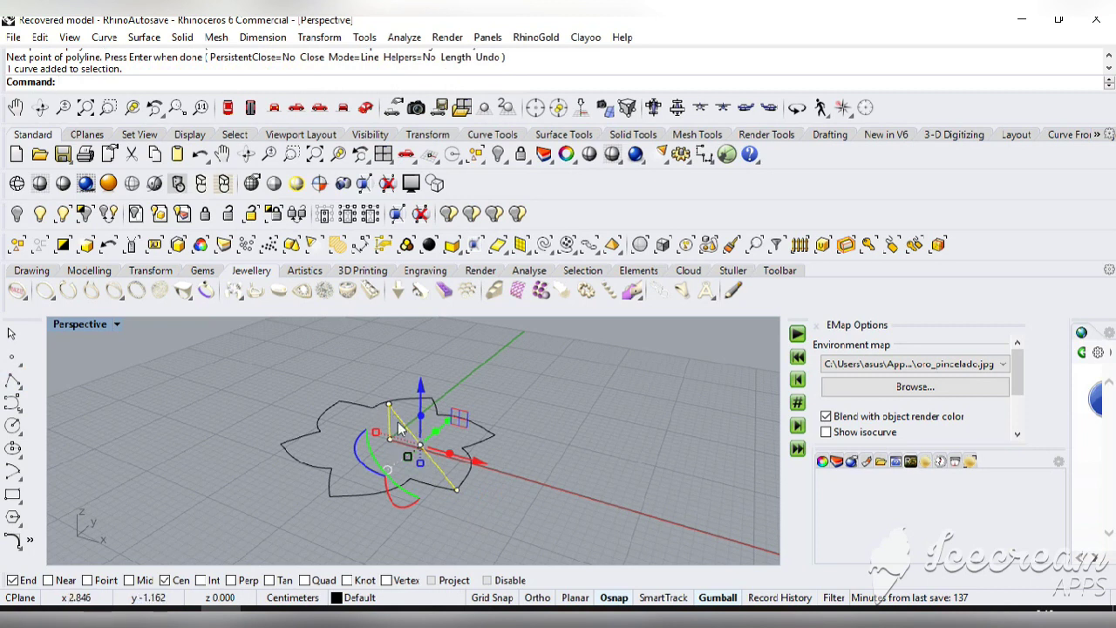
# Explode the profile polyline into its vertical and slanted segments
pyautogui.middleClick(86, 386)
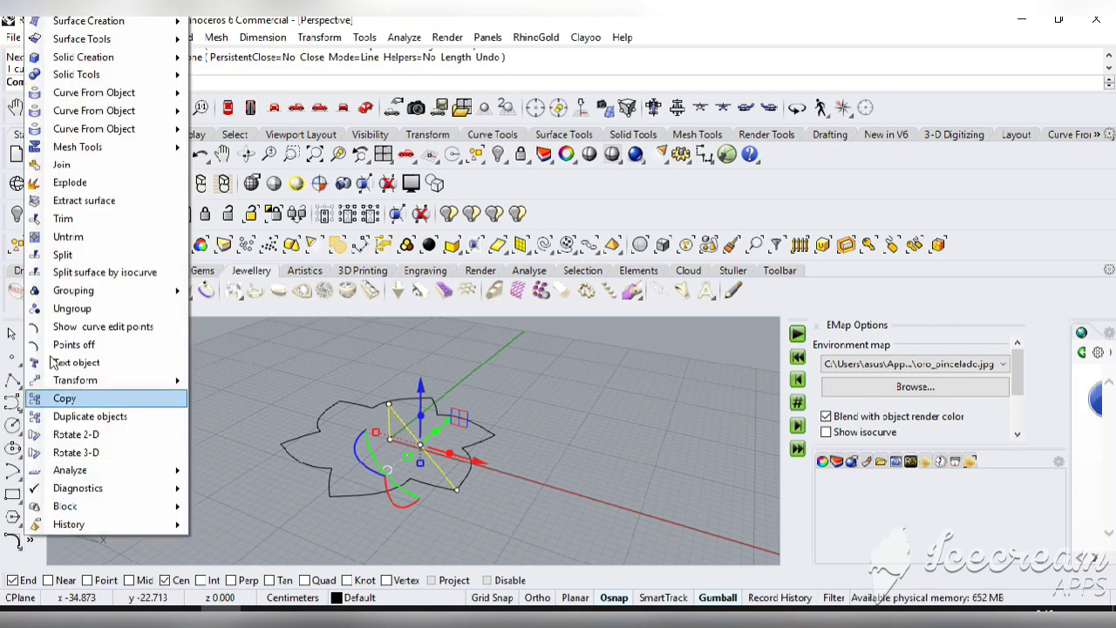
pyautogui.click(39, 188)
pyautogui.click(406, 427)
pyautogui.press('Escape')
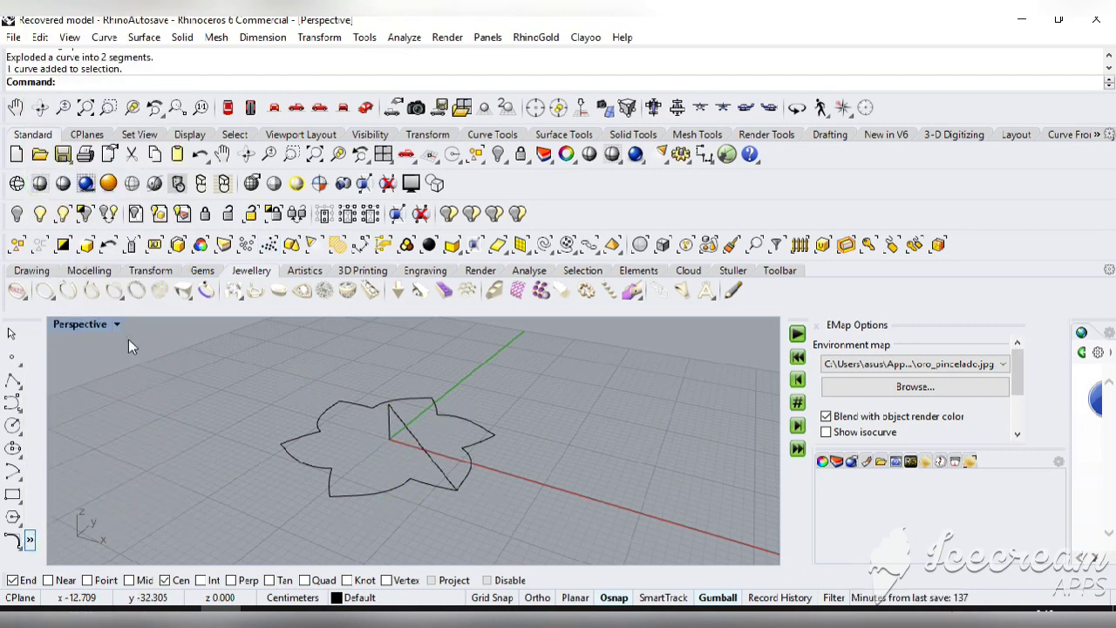
# Try a Rail Revolve of the slanted line along the single petal edge near the X axis, around the vertical line, and undo it
pyautogui.middleClick(171, 252)
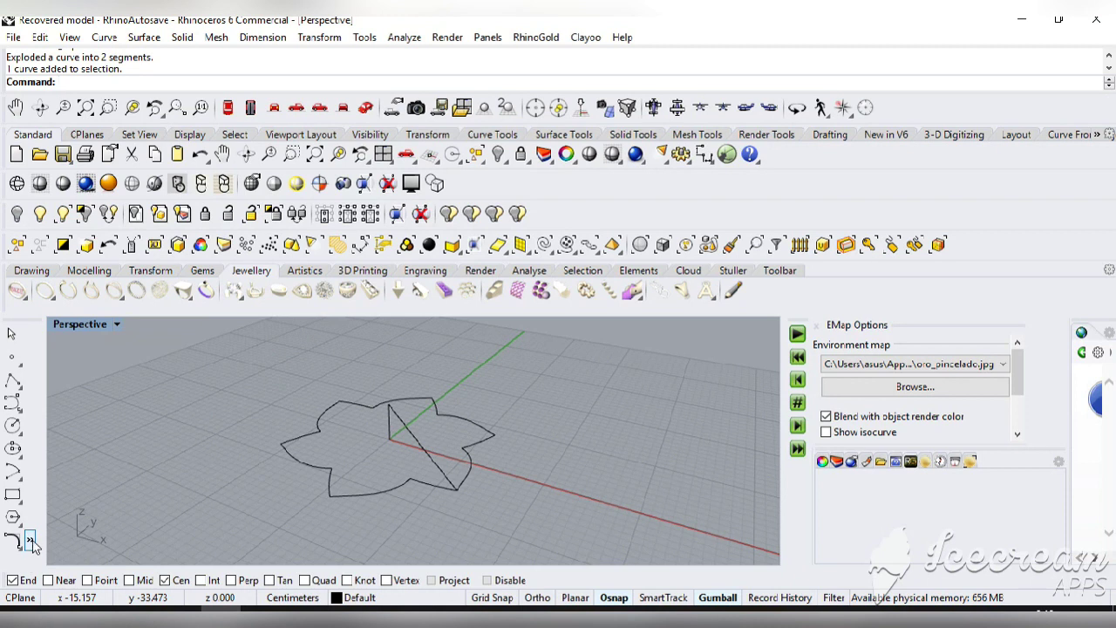
pyautogui.middleClick(84, 532)
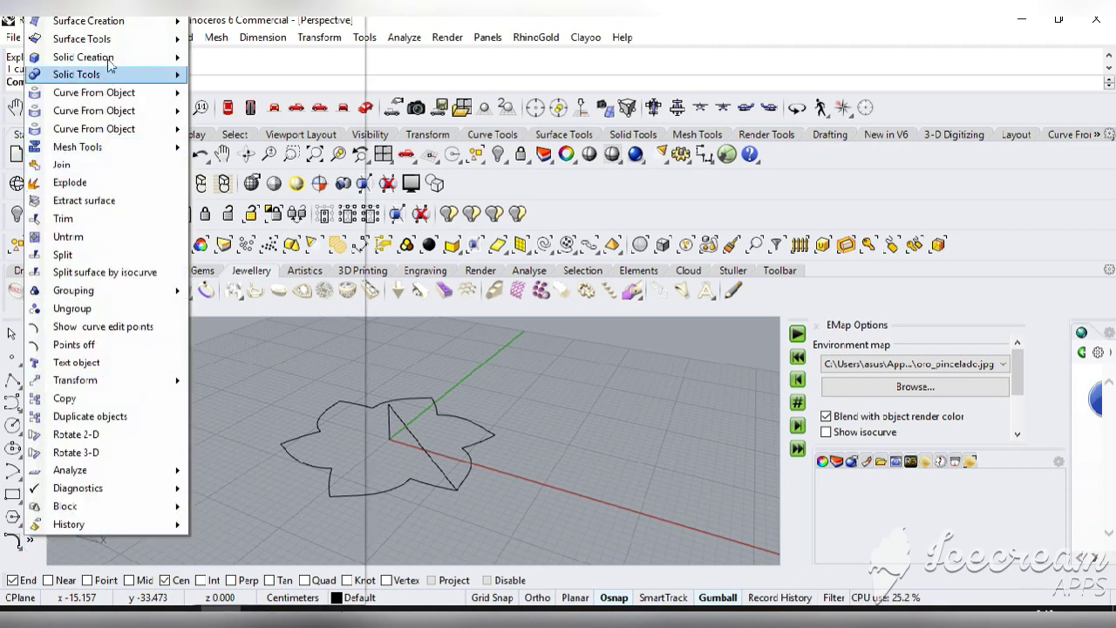
pyautogui.moveTo(110, 21)
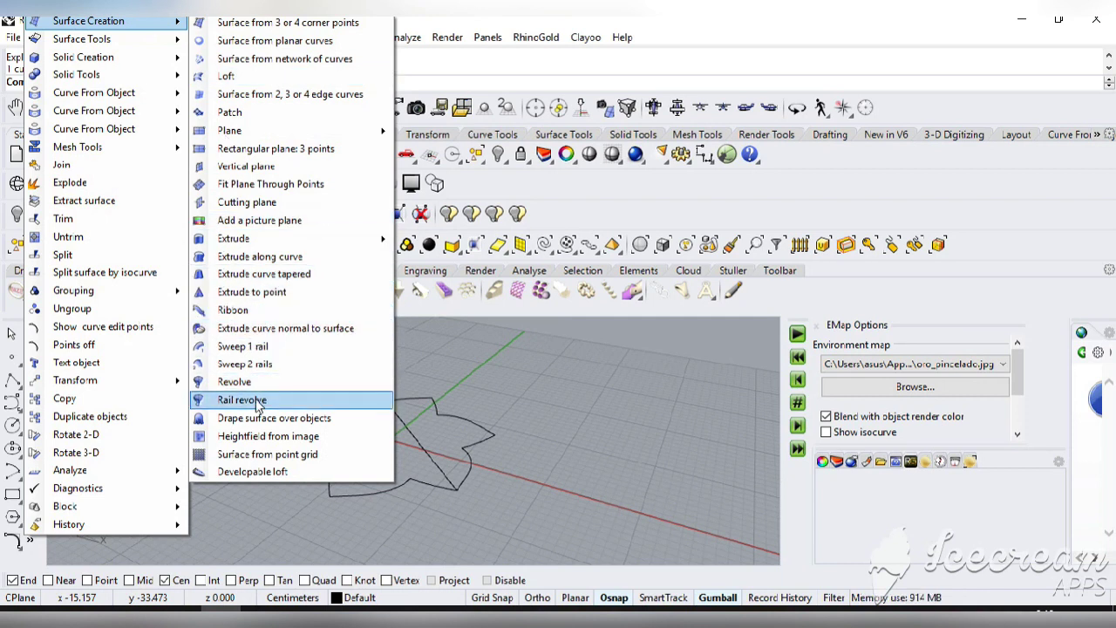
pyautogui.click(445, 375)
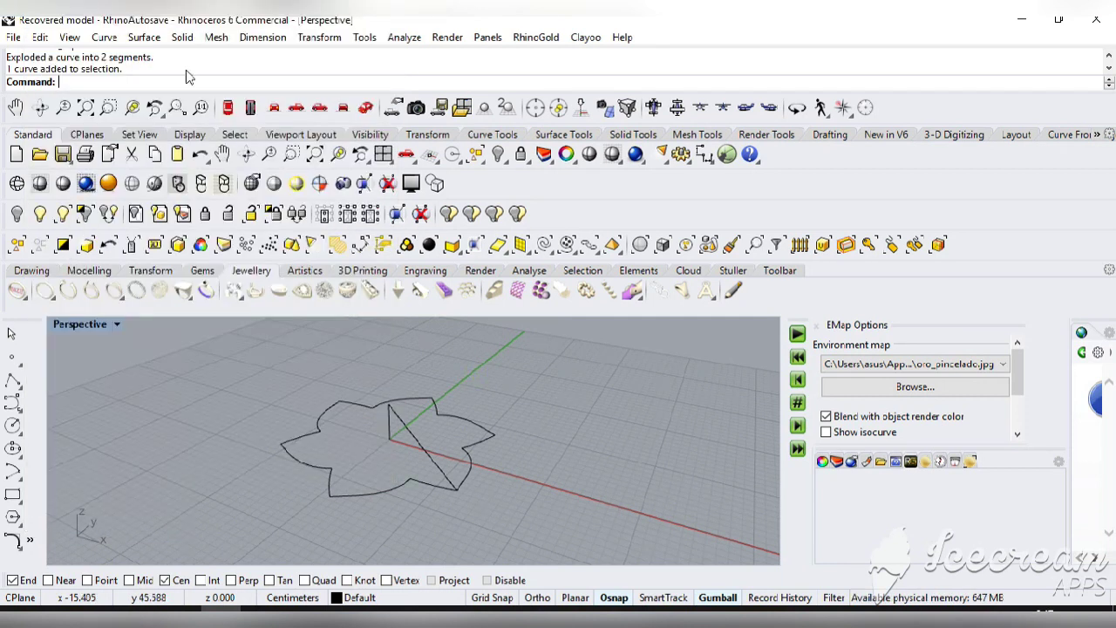
pyautogui.click(145, 38)
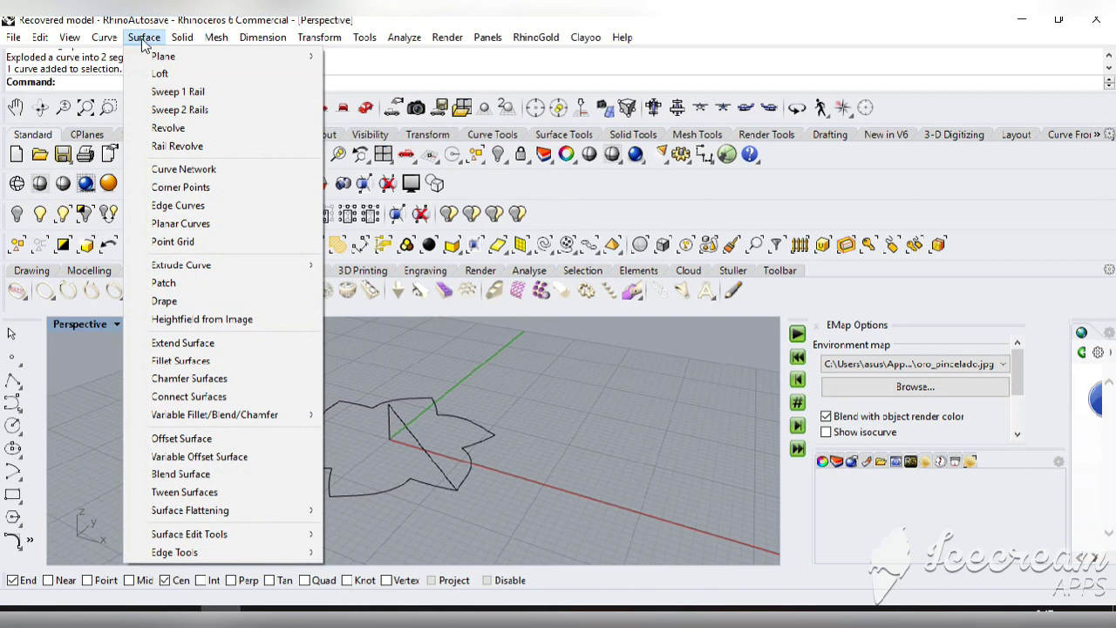
pyautogui.click(177, 146)
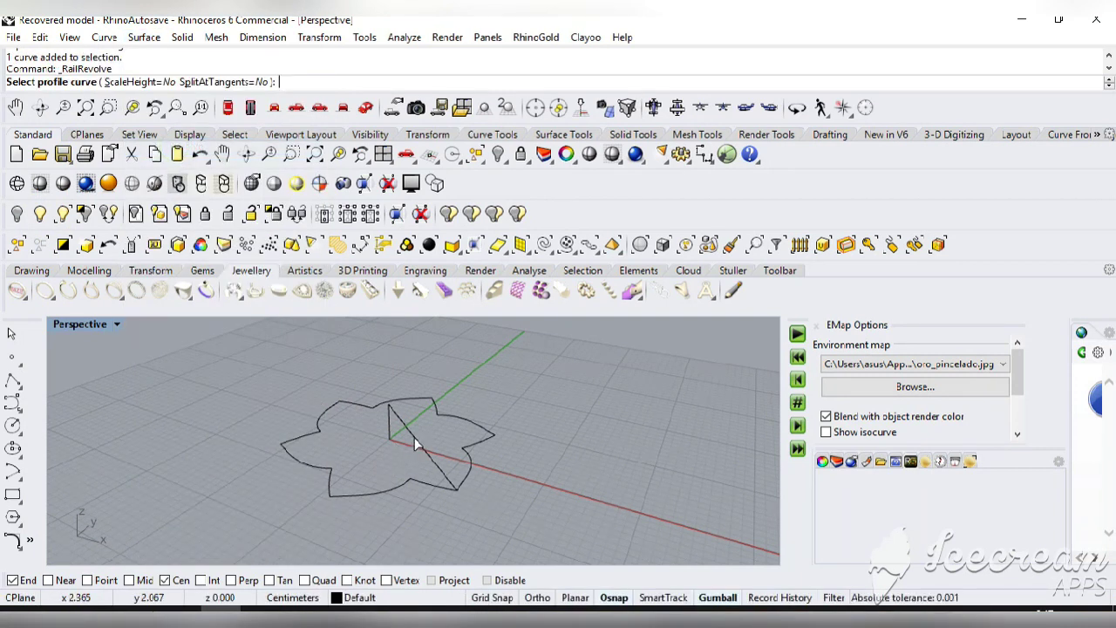
pyautogui.click(429, 470)
pyautogui.click(471, 478)
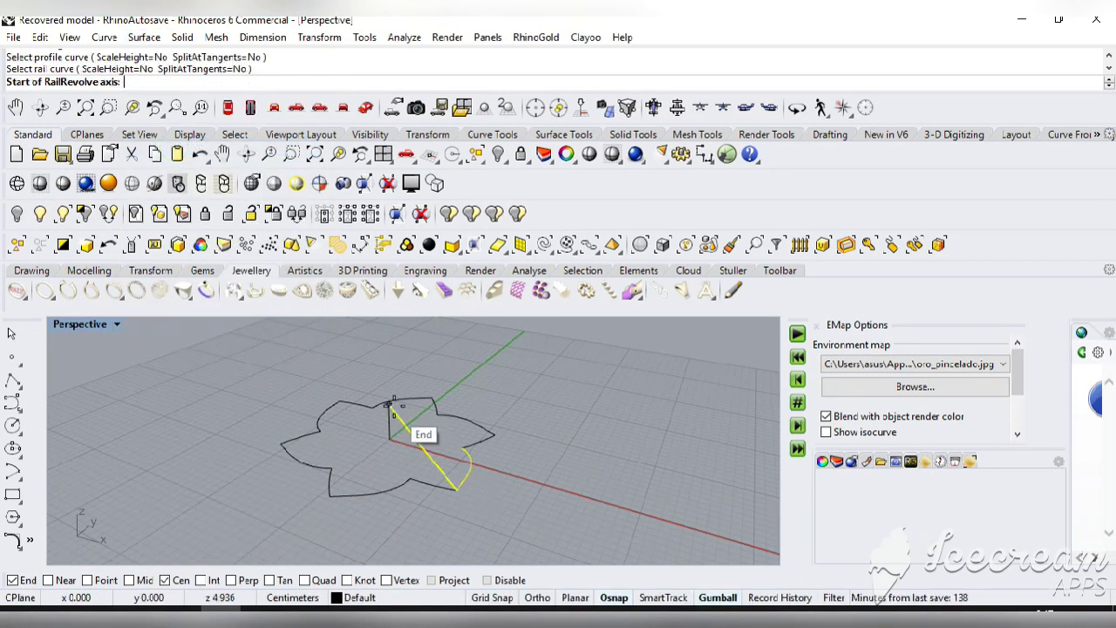
pyautogui.click(389, 439)
pyautogui.click(395, 441)
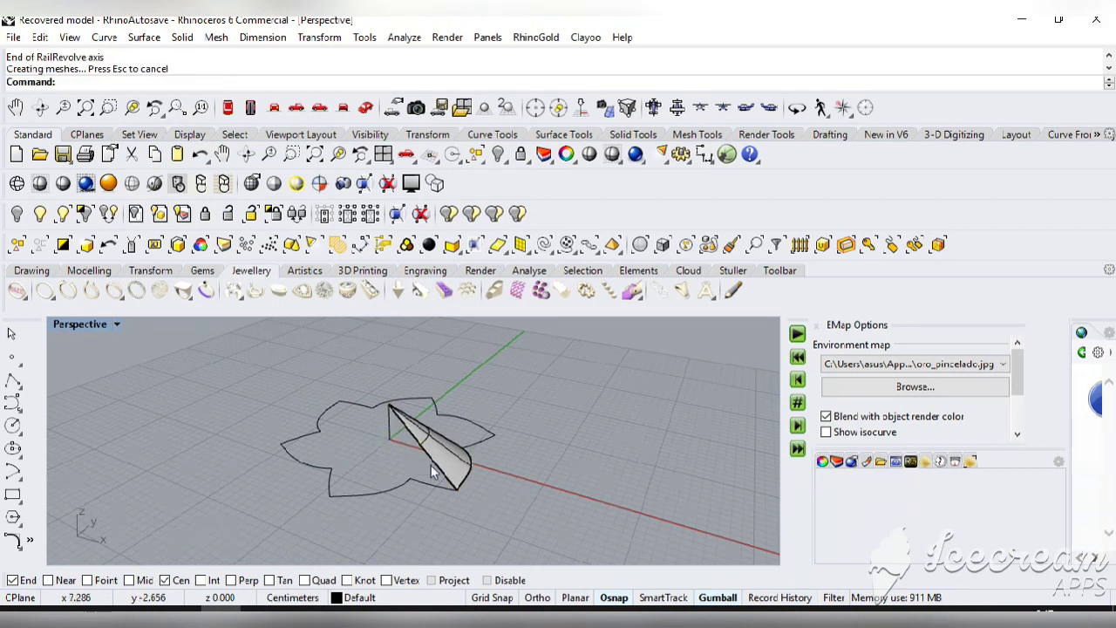
pyautogui.hotkey('ctrl', 'z')
# Try a Rail Revolve along the other edge of the same petal tip, and undo back past the polyline explode
pyautogui.press('Return')
pyautogui.click(429, 462)
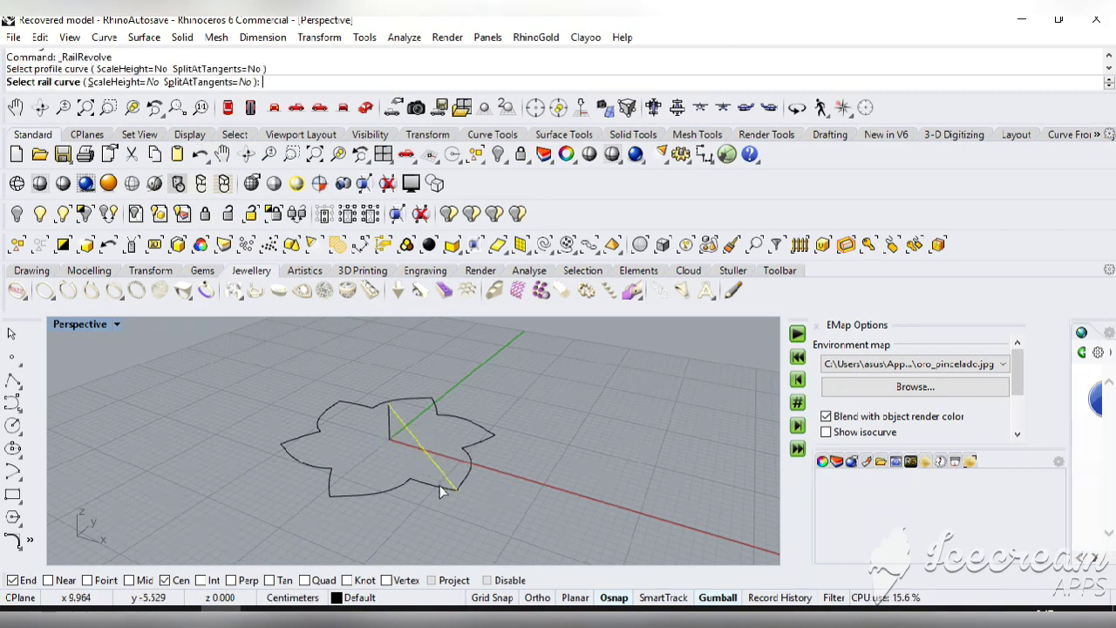
pyautogui.click(439, 485)
pyautogui.click(389, 439)
pyautogui.click(389, 405)
pyautogui.hotkey('ctrl', 'z')
# Select all twelve petal edge curves and join them into one closed flower outline
pyautogui.moveTo(513, 419); pyautogui.dragTo(494, 469)
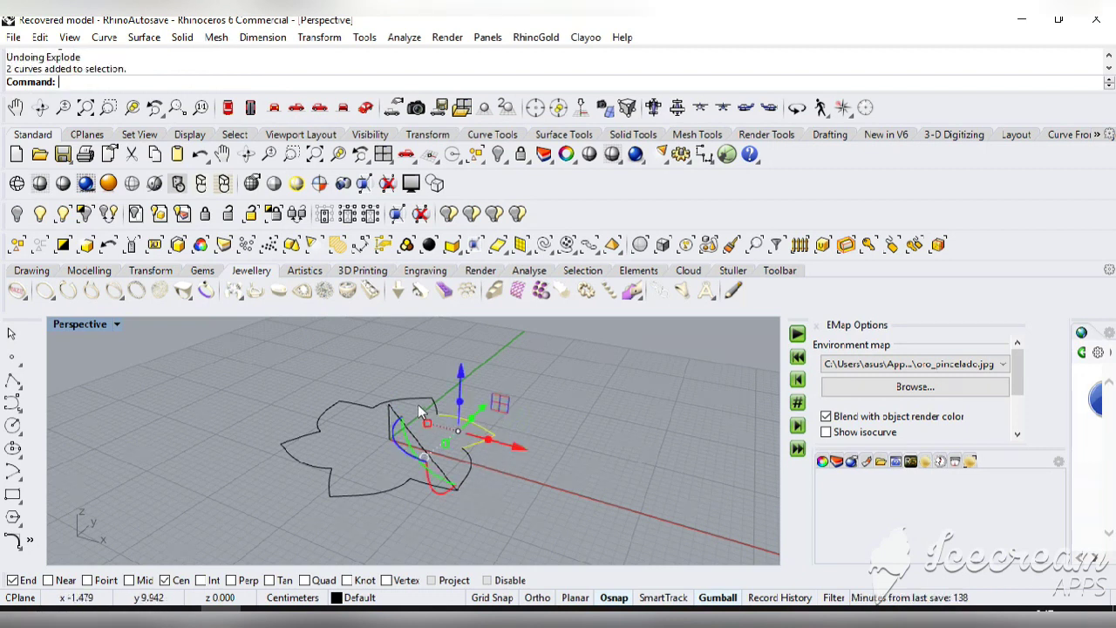
pyautogui.click(419, 406)
pyautogui.click(368, 492)
pyautogui.keyDown('shift'); pyautogui.click(473, 461); pyautogui.keyUp('shift')
pyautogui.keyDown('shift'); pyautogui.click(485, 440); pyautogui.keyUp('shift')
pyautogui.keyDown('shift'); pyautogui.click(477, 423); pyautogui.keyUp('shift')
pyautogui.keyDown('shift'); pyautogui.click(408, 400); pyautogui.keyUp('shift')
pyautogui.scroll(6, 442, 392)
pyautogui.keyDown('shift'); pyautogui.click(289, 415); pyautogui.keyUp('shift')
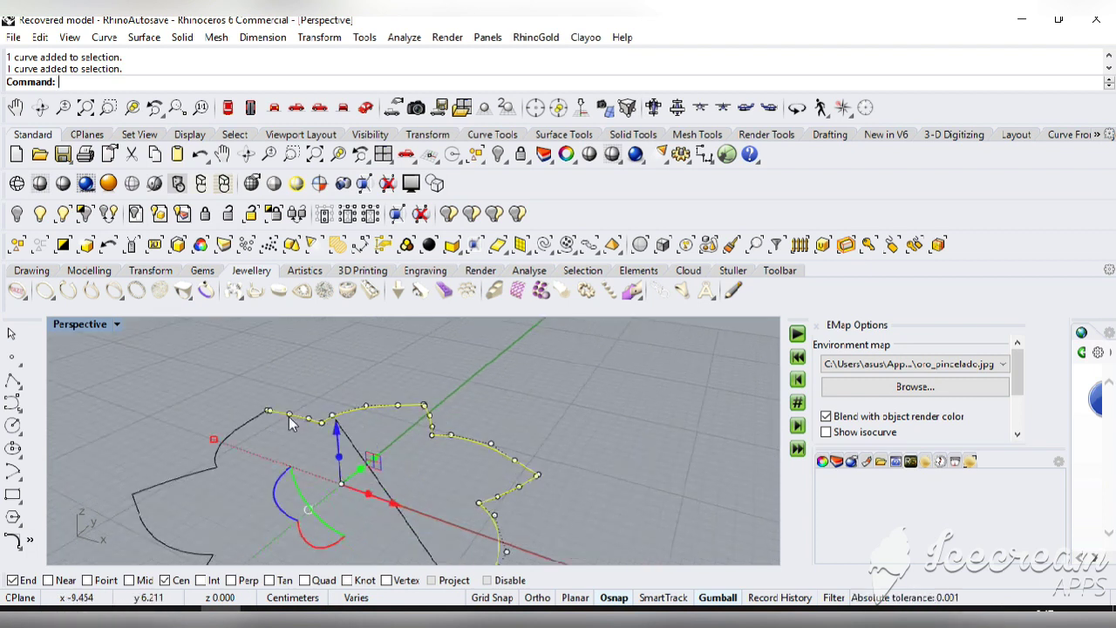
pyautogui.scroll(-4, 164, 541)
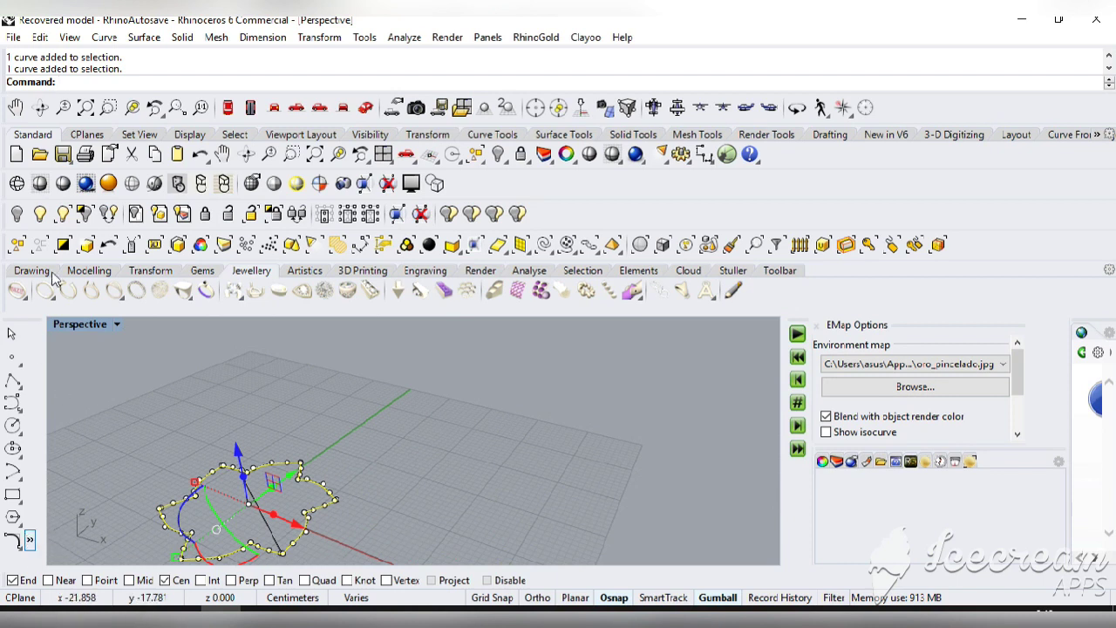
pyautogui.middleClick(48, 324)
pyautogui.click(61, 163)
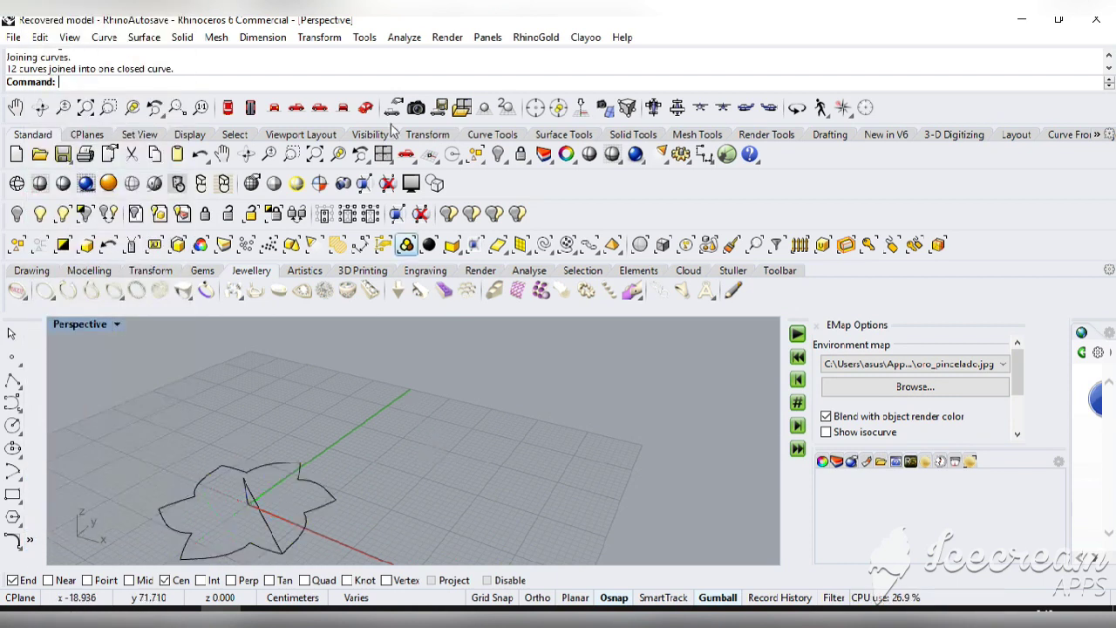
# Try a Rail Revolve of the unexploded polyline along the joined flower outline
pyautogui.doubleClick(384, 154)
pyautogui.click(459, 329)
pyautogui.doubleClick(458, 327)
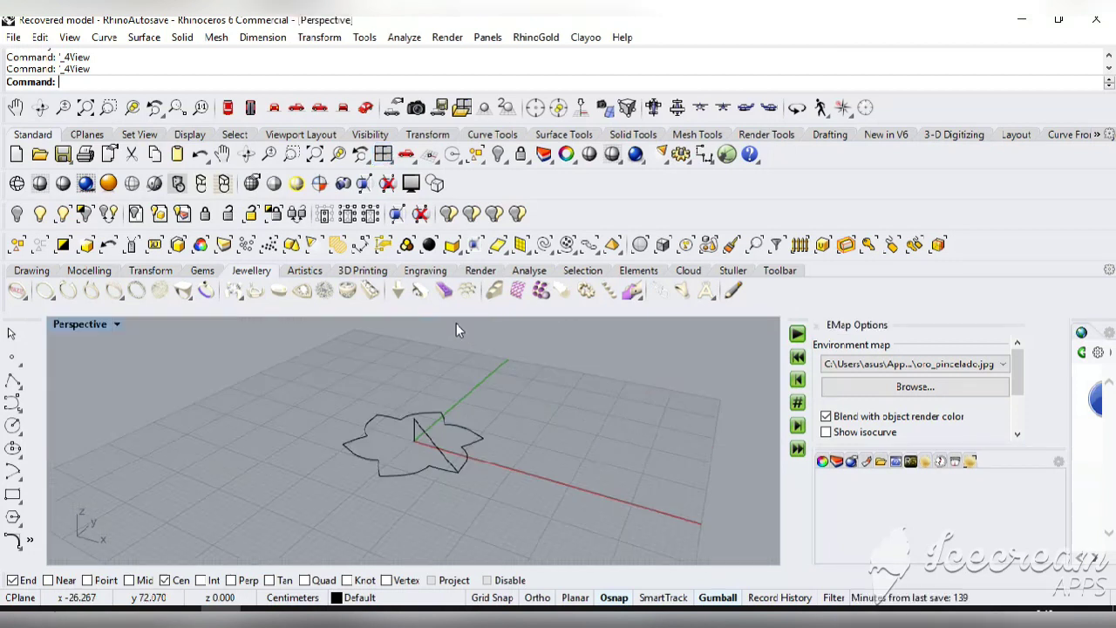
pyautogui.click(144, 38)
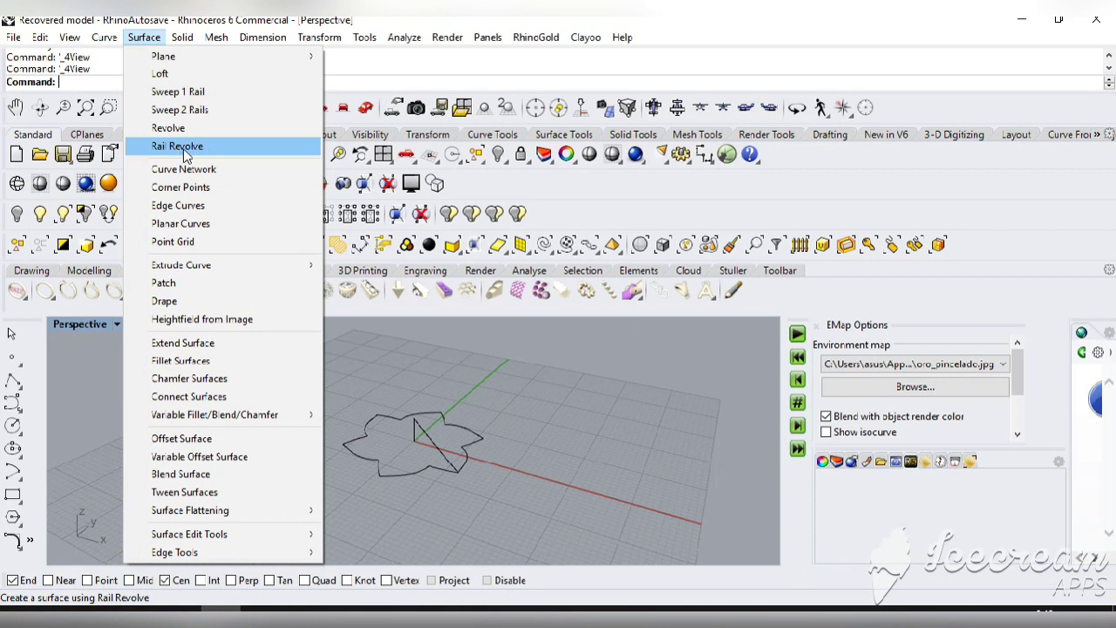
pyautogui.click(177, 145)
pyautogui.click(441, 449)
pyautogui.click(452, 467)
pyautogui.click(423, 417)
pyautogui.click(417, 442)
pyautogui.rightClick(483, 480)
pyautogui.click(451, 463)
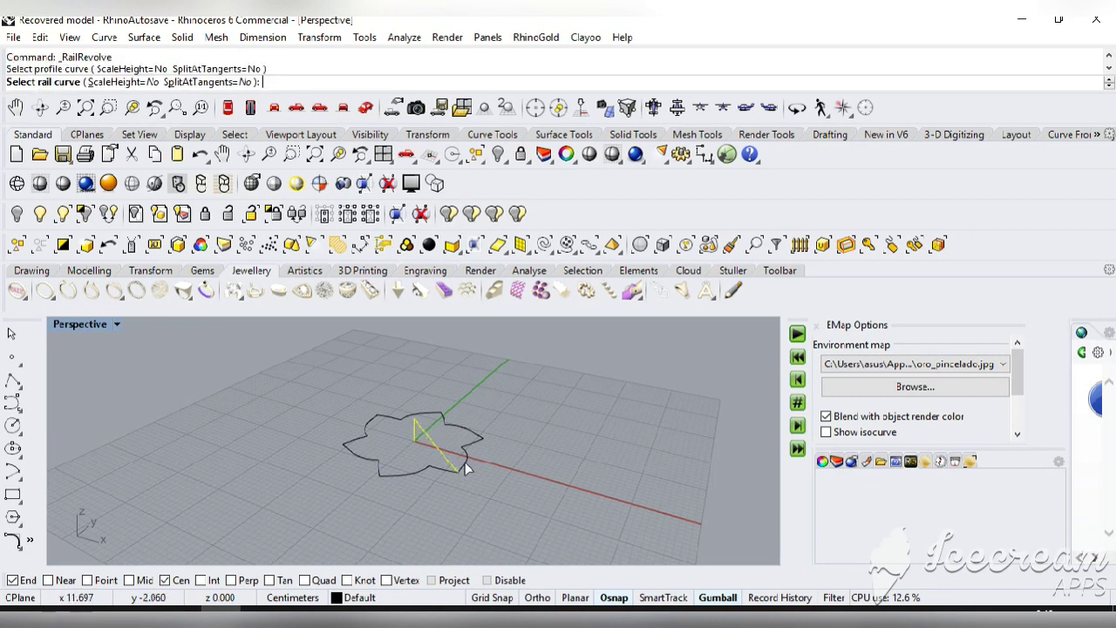
pyautogui.click(464, 464)
pyautogui.press('Escape')
pyautogui.click(442, 452)
pyautogui.click(261, 500)
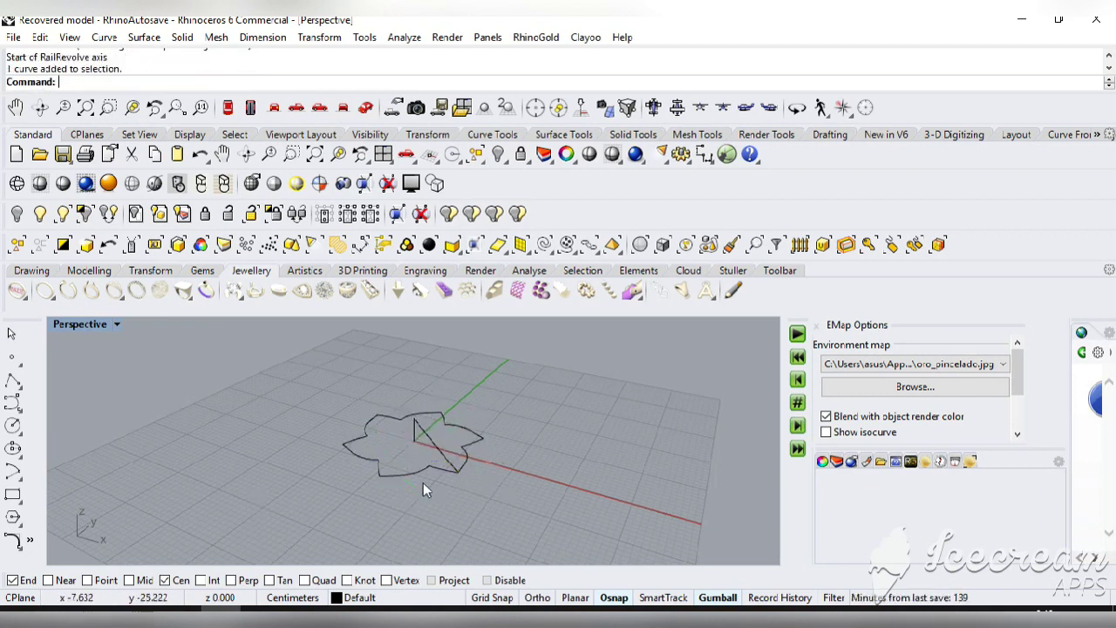
# Explode the profile polyline to separate the slanted profile line from the vertical axis line
pyautogui.click(436, 453)
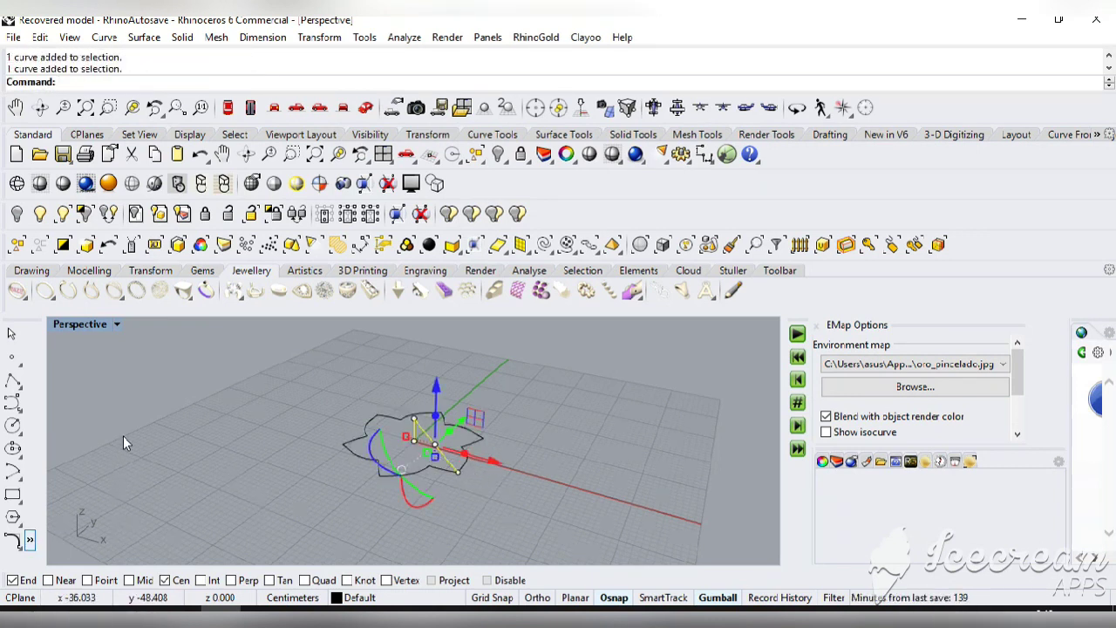
pyautogui.middleClick(124, 440)
pyautogui.click(69, 183)
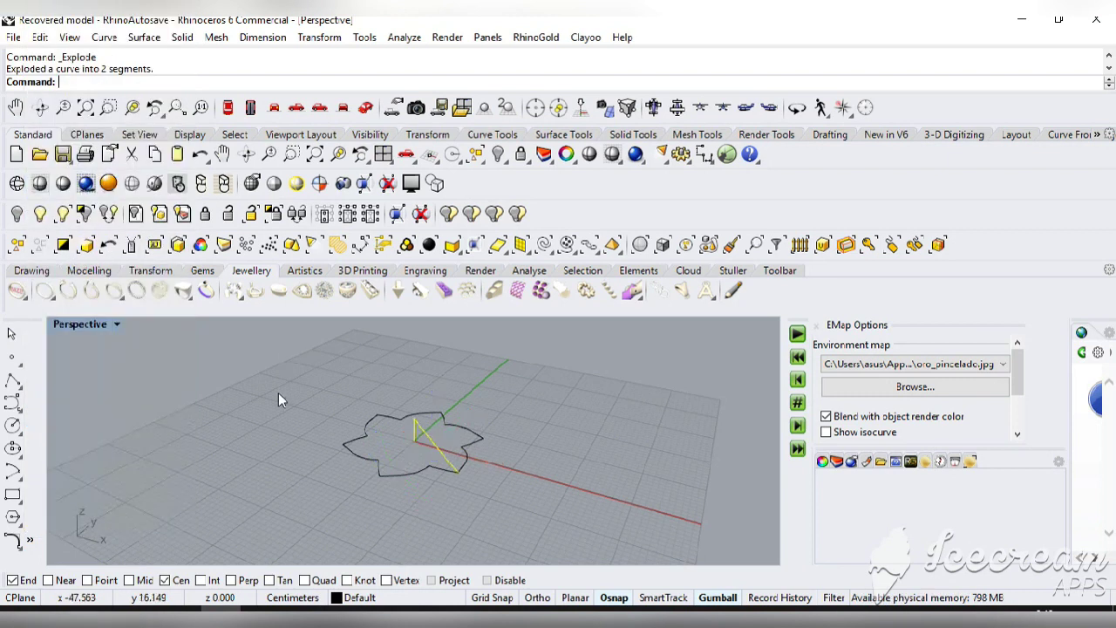
# Rail Revolve the slanted line along the closed flower outline, using the ends of the vertical line as the axis
pyautogui.scroll(2, 321, 425)
pyautogui.click(144, 36)
pyautogui.click(155, 145)
pyautogui.click(472, 462)
pyautogui.click(555, 501)
pyautogui.click(468, 459)
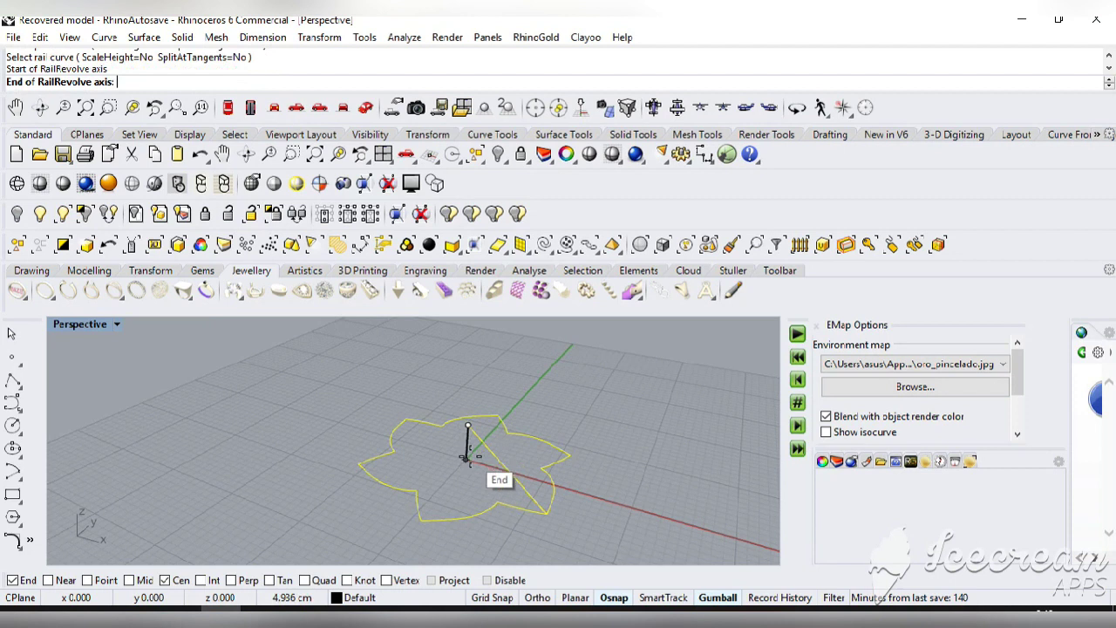
pyautogui.click(469, 429)
# Examine the revolved flower surface from above and from several rotated angles
pyautogui.click(246, 154)
pyautogui.moveTo(374, 371); pyautogui.dragTo(353, 506)
pyautogui.click(383, 154)
pyautogui.press('Return')
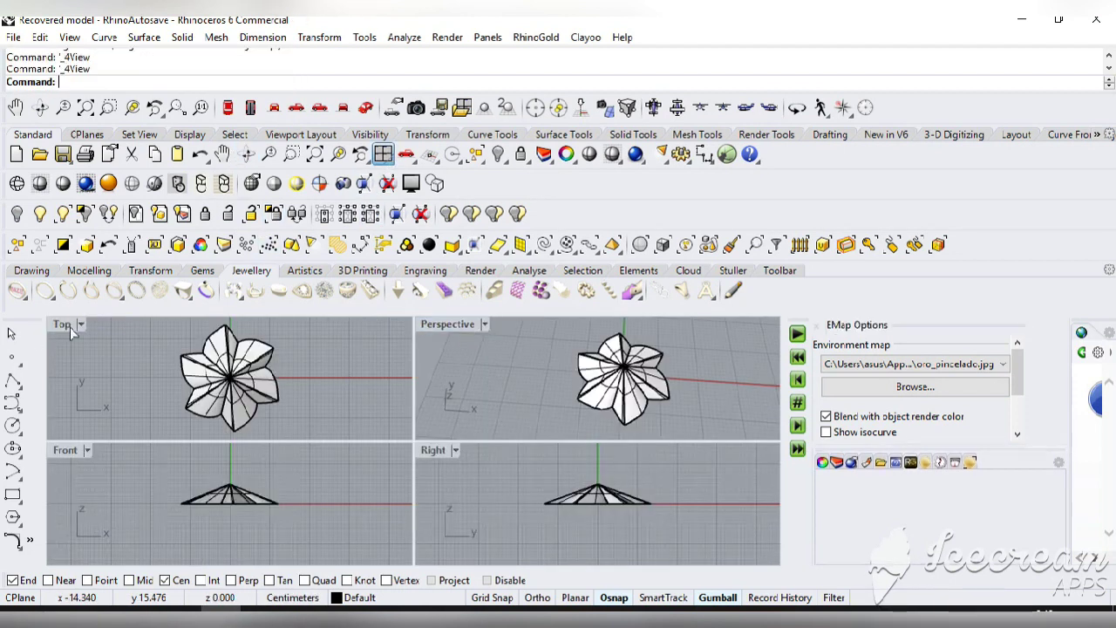
pyautogui.doubleClick(70, 328)
pyautogui.moveTo(566, 354); pyautogui.dragTo(376, 463)
pyautogui.click(248, 155)
pyautogui.moveTo(287, 515); pyautogui.dragTo(419, 489)
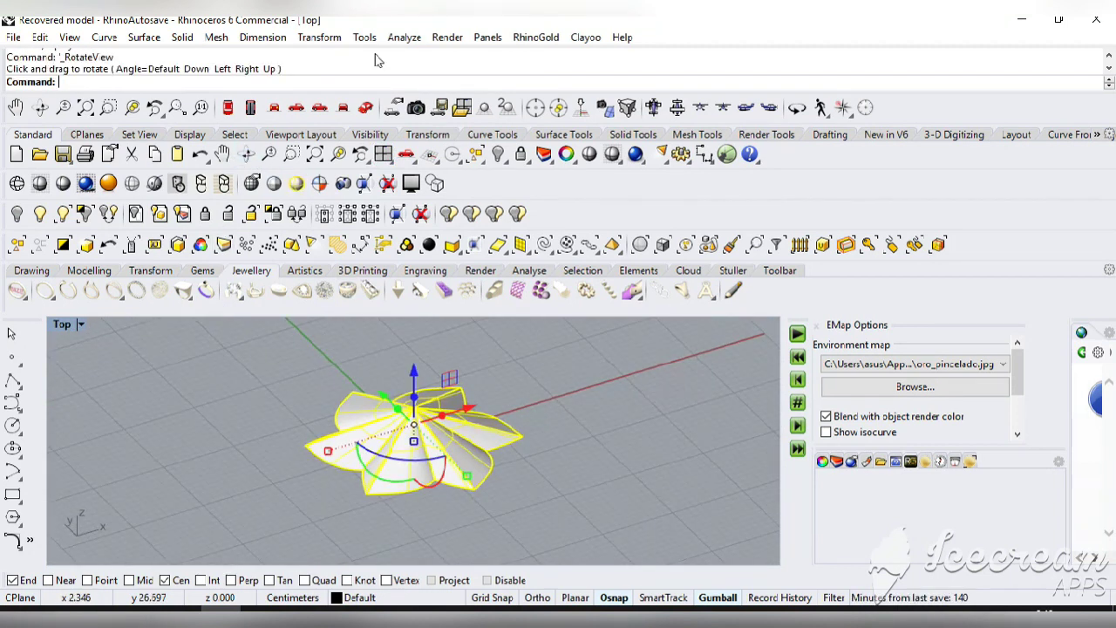
# Try to mirror the flower surface downward in the Front view across the horizontal plane through its petal tips
pyautogui.click(383, 153)
pyautogui.doubleClick(54, 450)
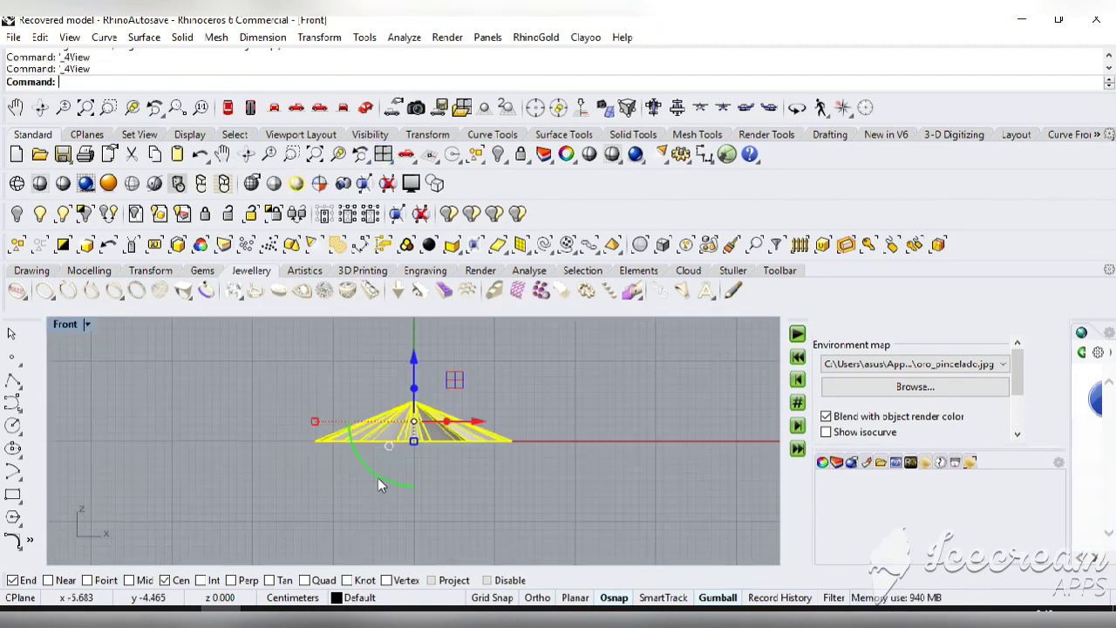
pyautogui.click(503, 482)
pyautogui.moveTo(558, 375); pyautogui.dragTo(258, 497)
pyautogui.click(319, 37)
pyautogui.click(340, 162)
pyautogui.click(414, 441)
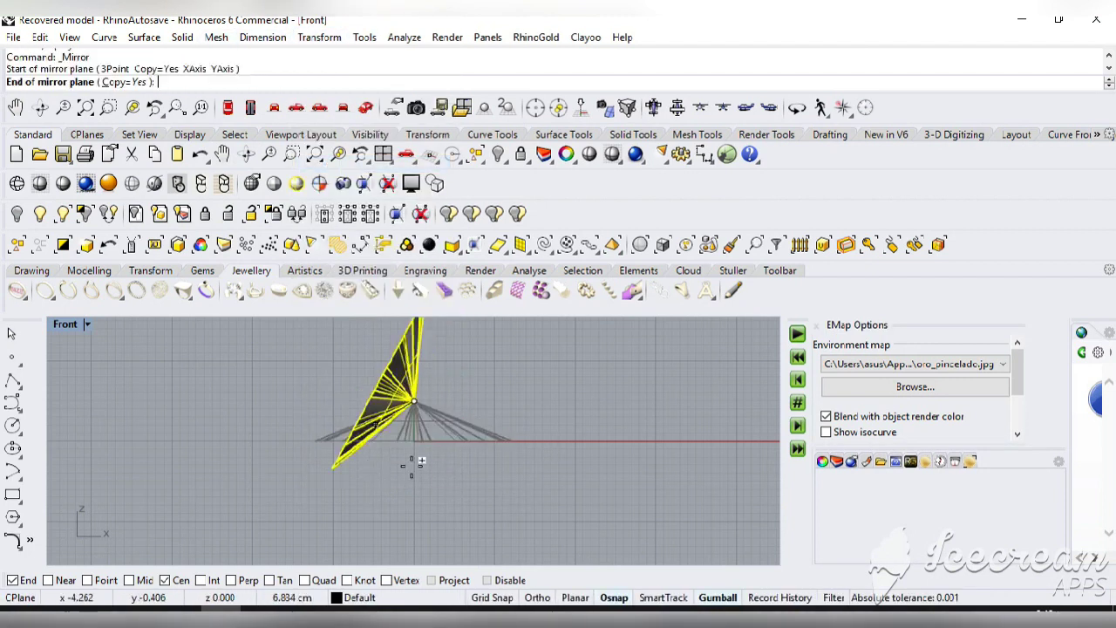
pyautogui.click(447, 477)
pyautogui.click(528, 443)
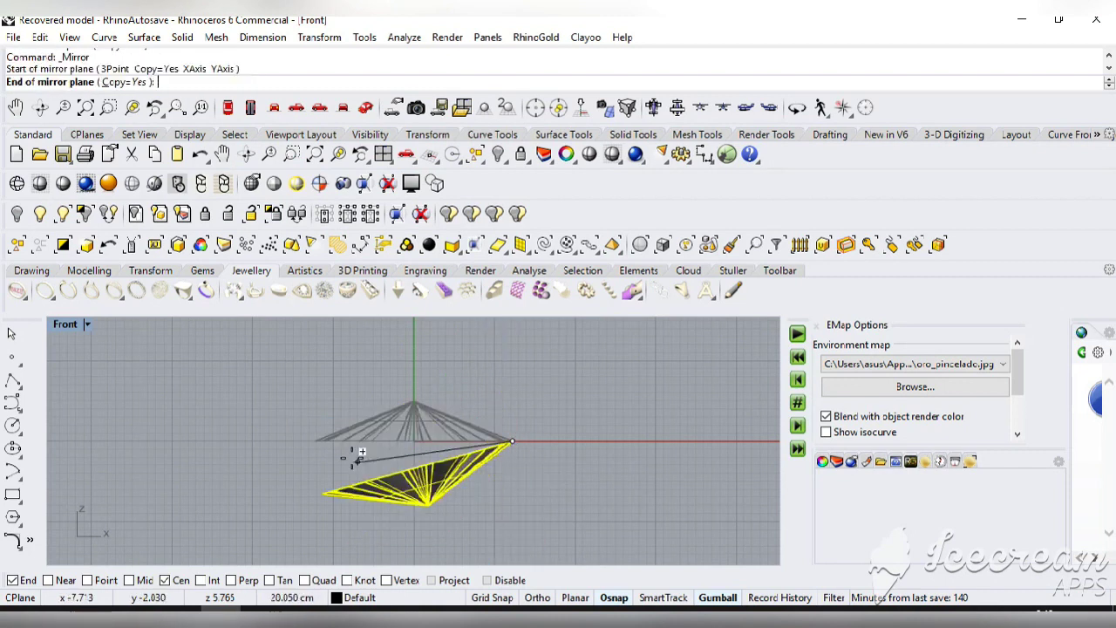
pyautogui.click(324, 439)
# Inspect the mirrored flower from an angle and undo the mirror
pyautogui.click(248, 159)
pyautogui.moveTo(268, 366); pyautogui.dragTo(308, 422)
pyautogui.click(385, 154)
pyautogui.hotkey('ctrl', 'z')
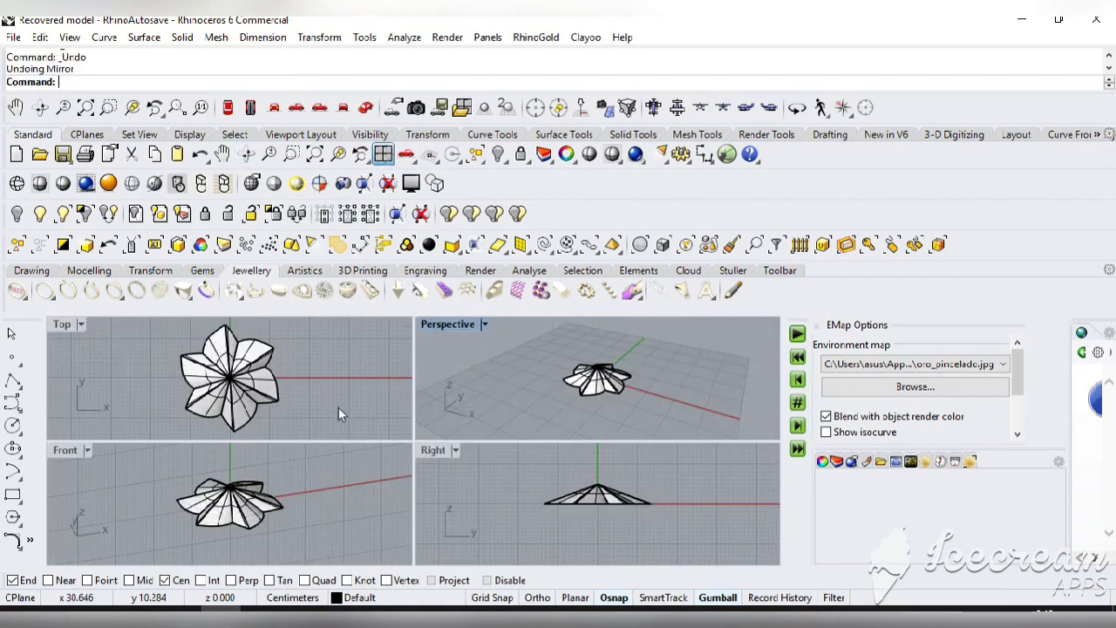
# Scale the flower and its curves down uniformly in all three directions to slightly over a quarter of their size
pyautogui.doubleClick(57, 325)
pyautogui.moveTo(285, 496); pyautogui.dragTo(285, 496)
pyautogui.keyDown('shift'); pyautogui.moveTo(314, 440); pyautogui.dragTo(406, 442); pyautogui.keyUp('shift')
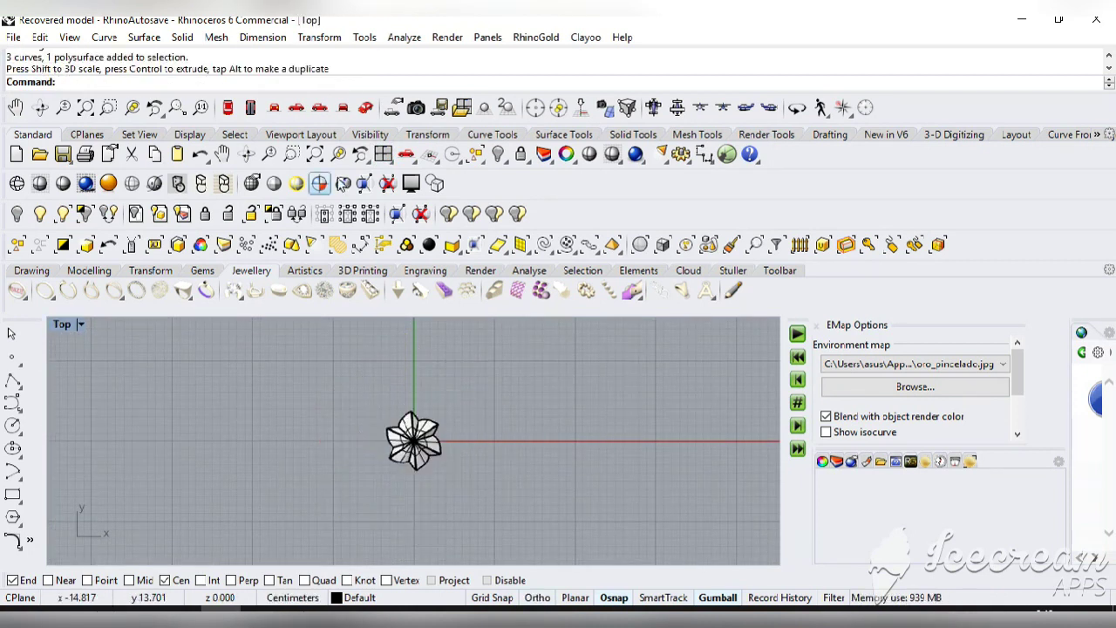
pyautogui.click(384, 154)
pyautogui.doubleClick(62, 324)
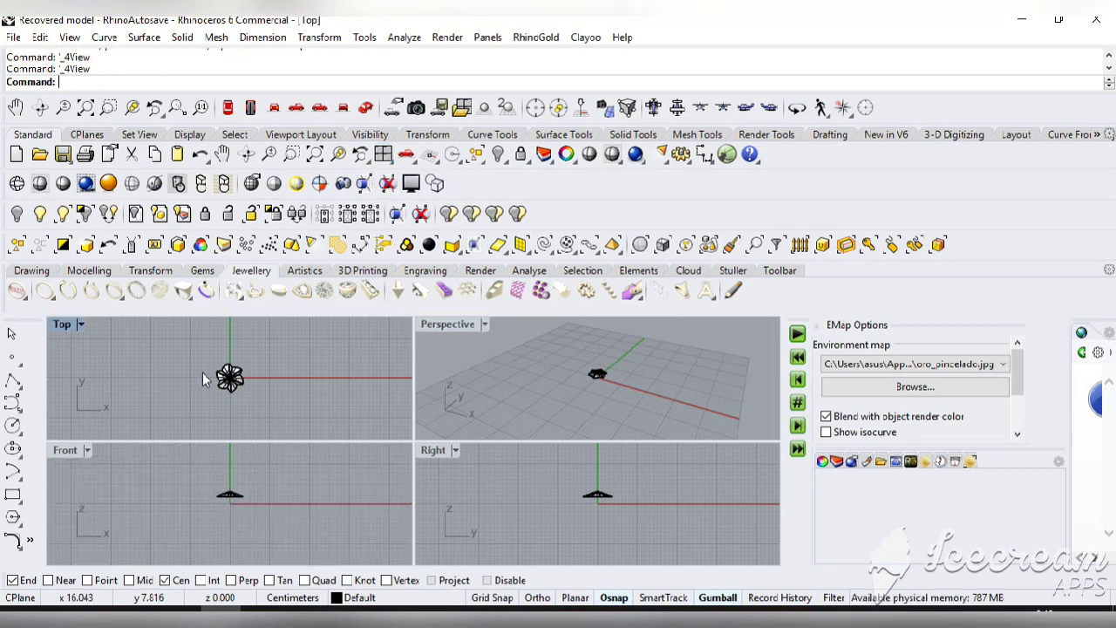
pyautogui.click(14, 405)
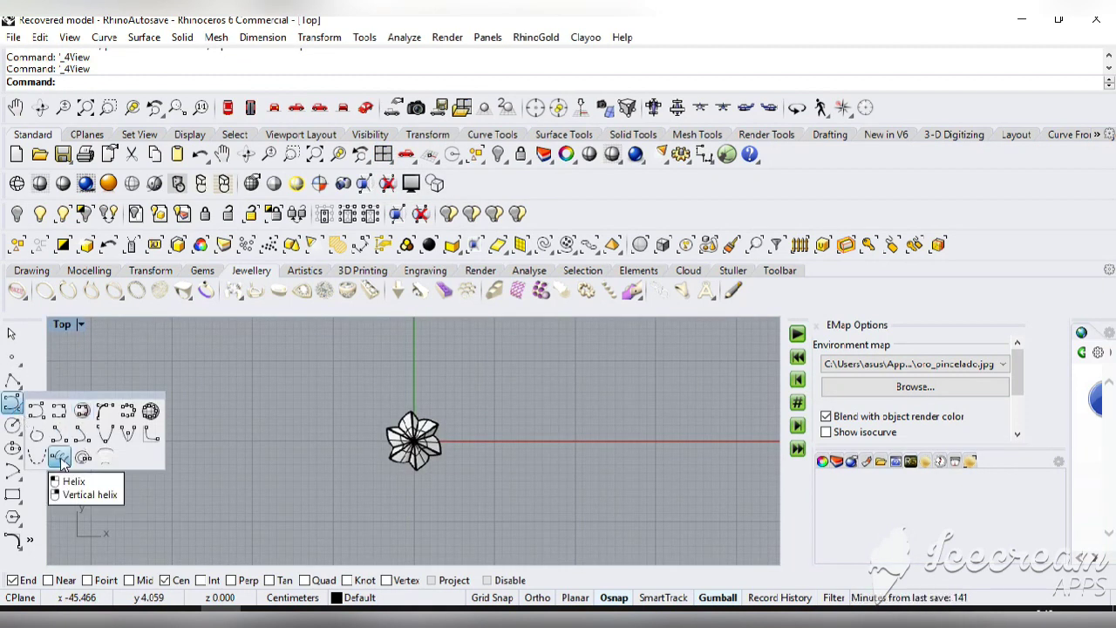
pyautogui.click(61, 459)
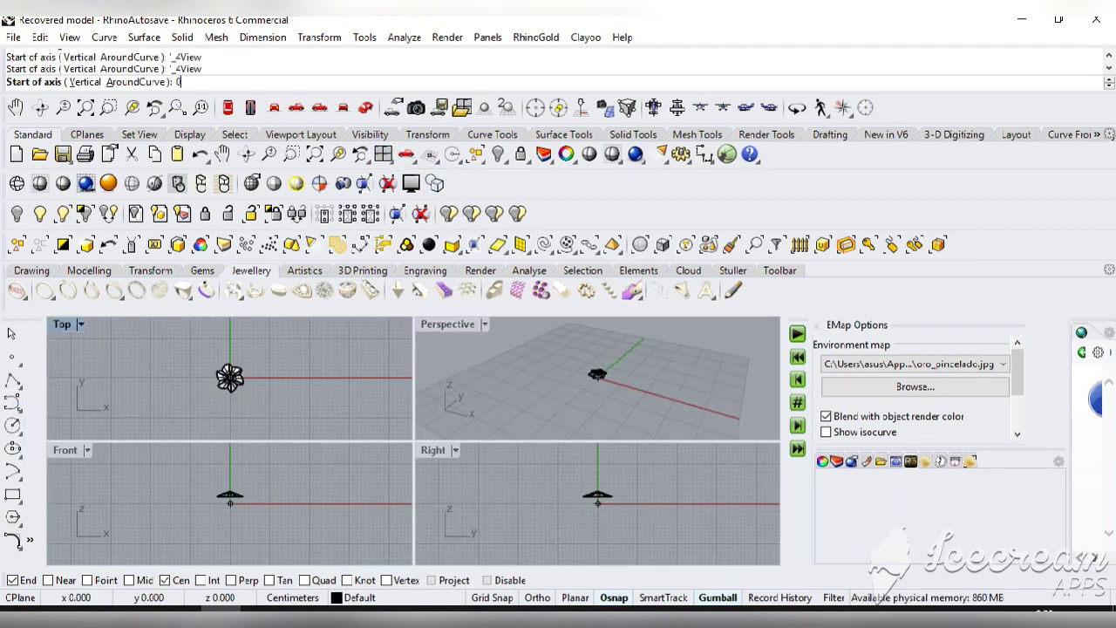
pyautogui.write('0')
pyautogui.press('Return')
pyautogui.press('Escape')
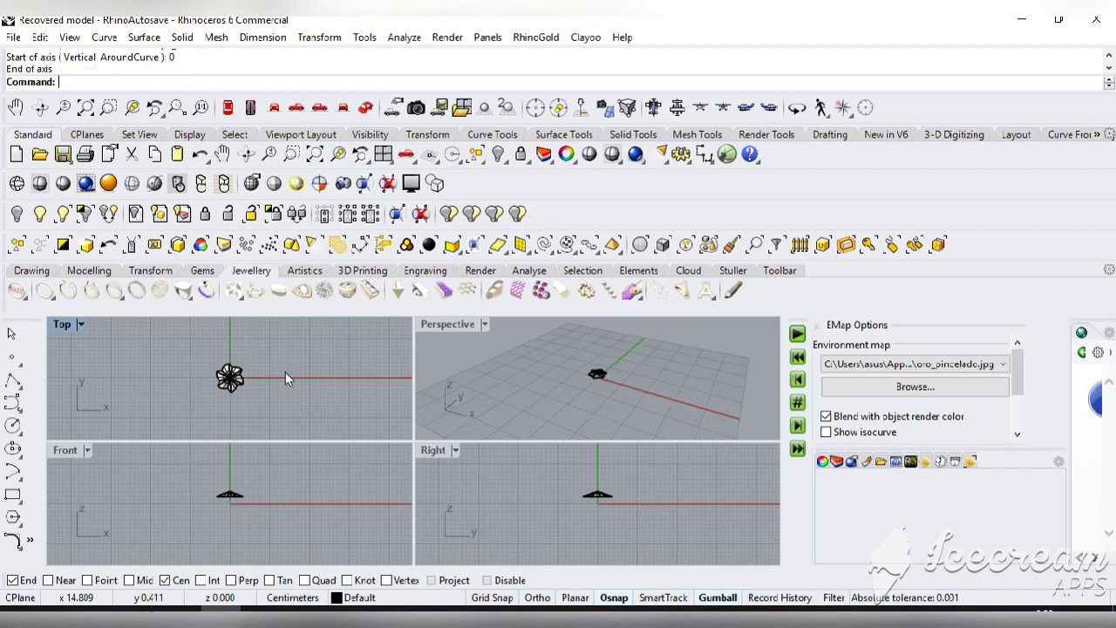
# Hide the scaled flower together with its three construction curves
pyautogui.moveTo(201, 391); pyautogui.dragTo(197, 400)
pyautogui.click(498, 155)
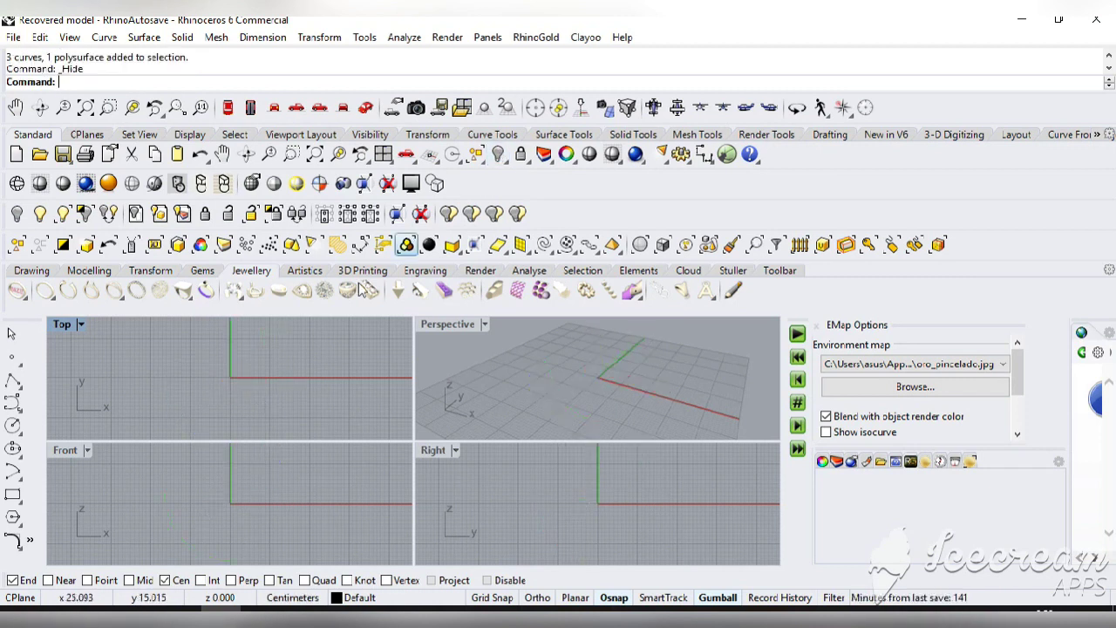
pyautogui.rightClick(227, 391)
pyautogui.rightClick(227, 391)
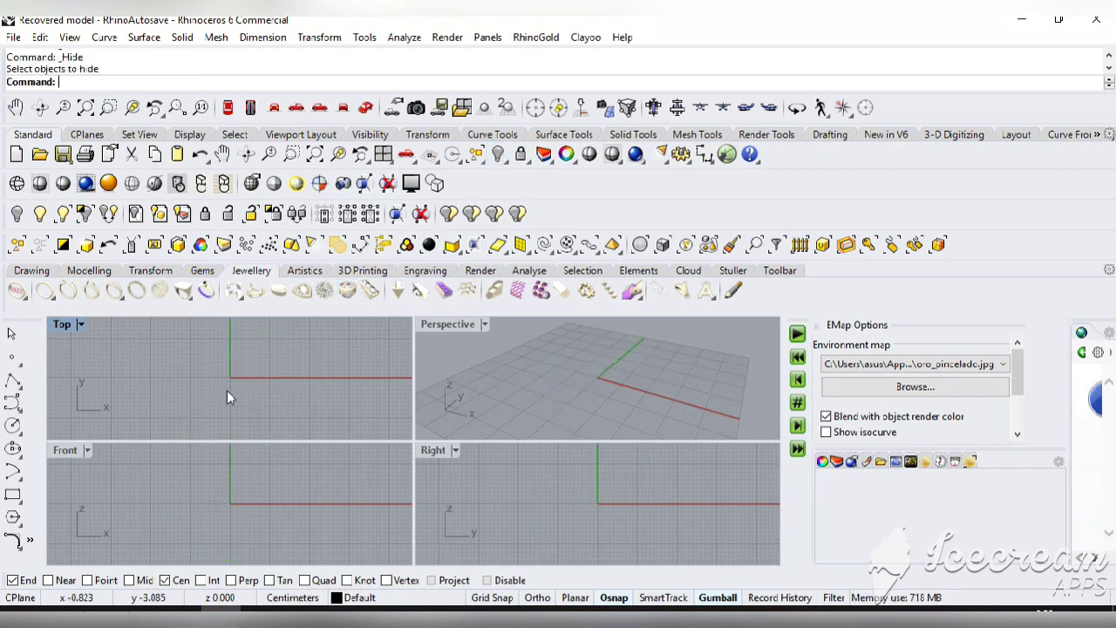
pyautogui.click(17, 425)
pyautogui.click(55, 460)
pyautogui.write('0')
pyautogui.press('Return')
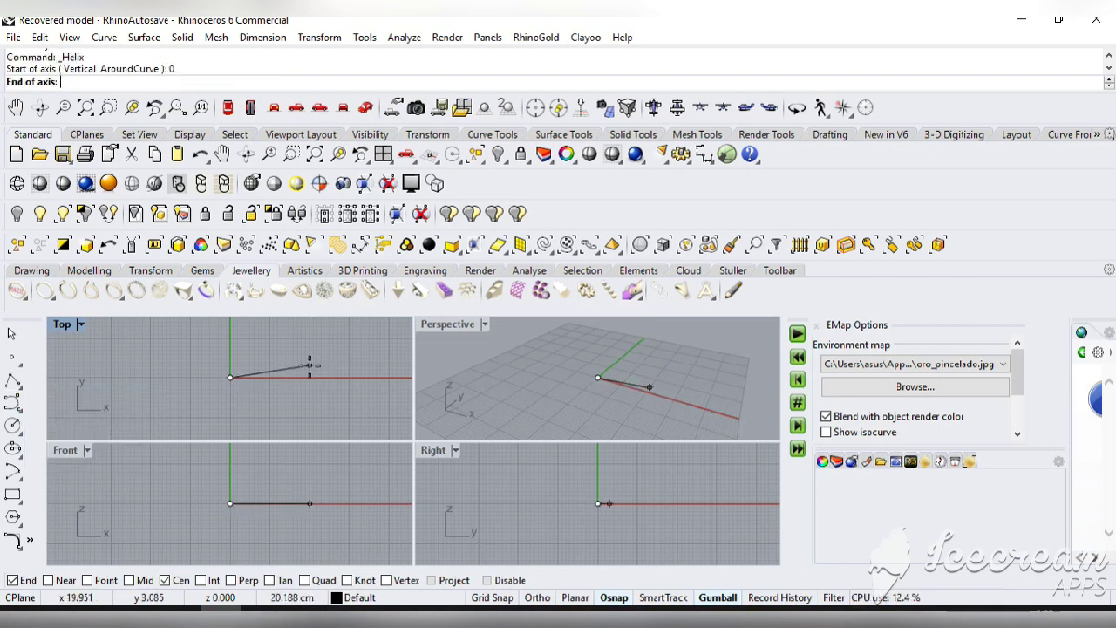
pyautogui.click(230, 416)
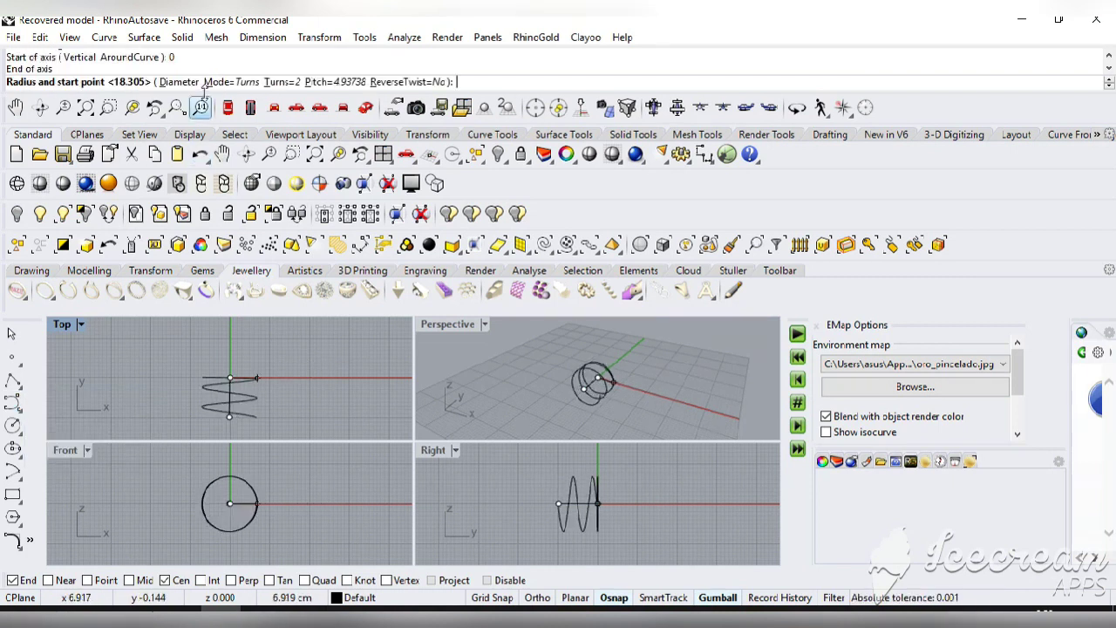
pyautogui.click(281, 82)
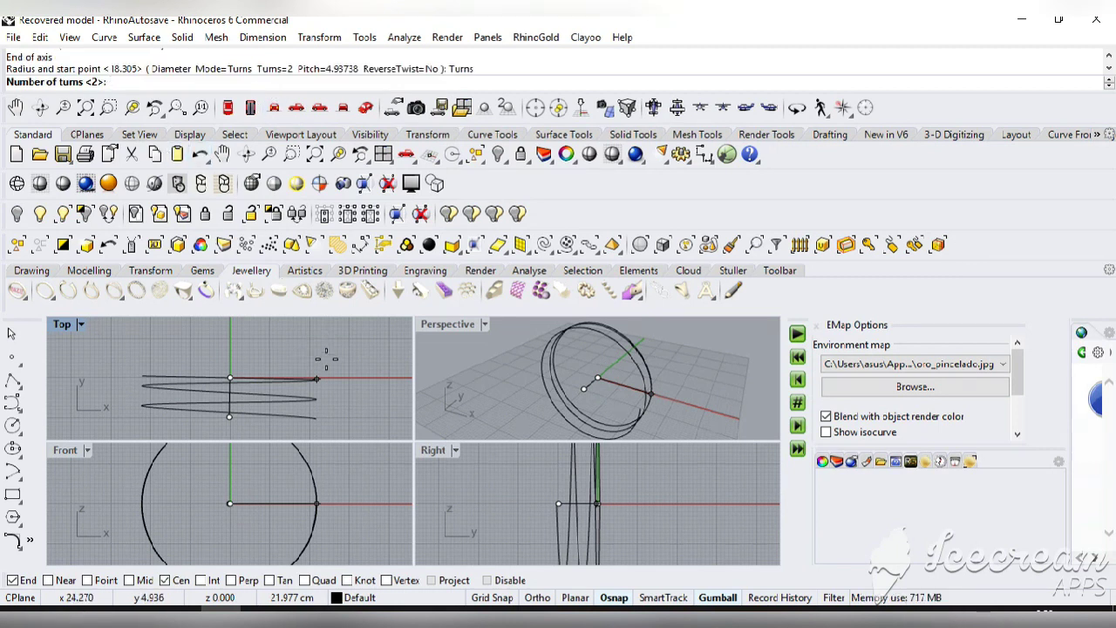
pyautogui.press('Escape')
# Draw a two-turn Helix from origin 0, with an axis about 9.6 cm long along negative Y and a radius of about 22 cm
pyautogui.rightClick(231, 399)
pyautogui.write('0')
pyautogui.press('Return')
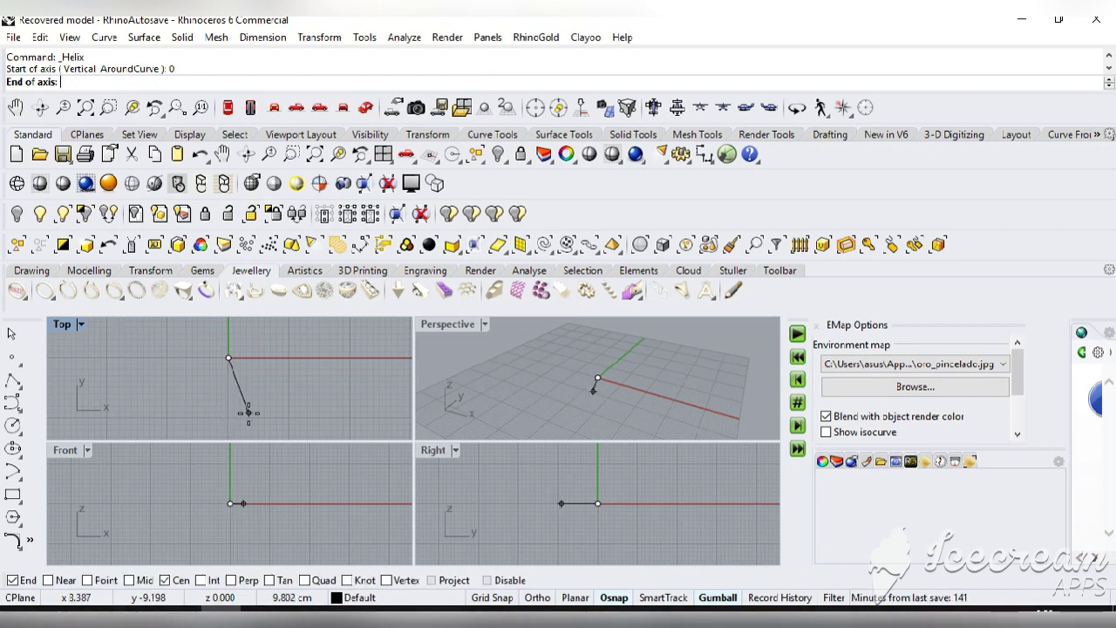
pyautogui.click(228, 415)
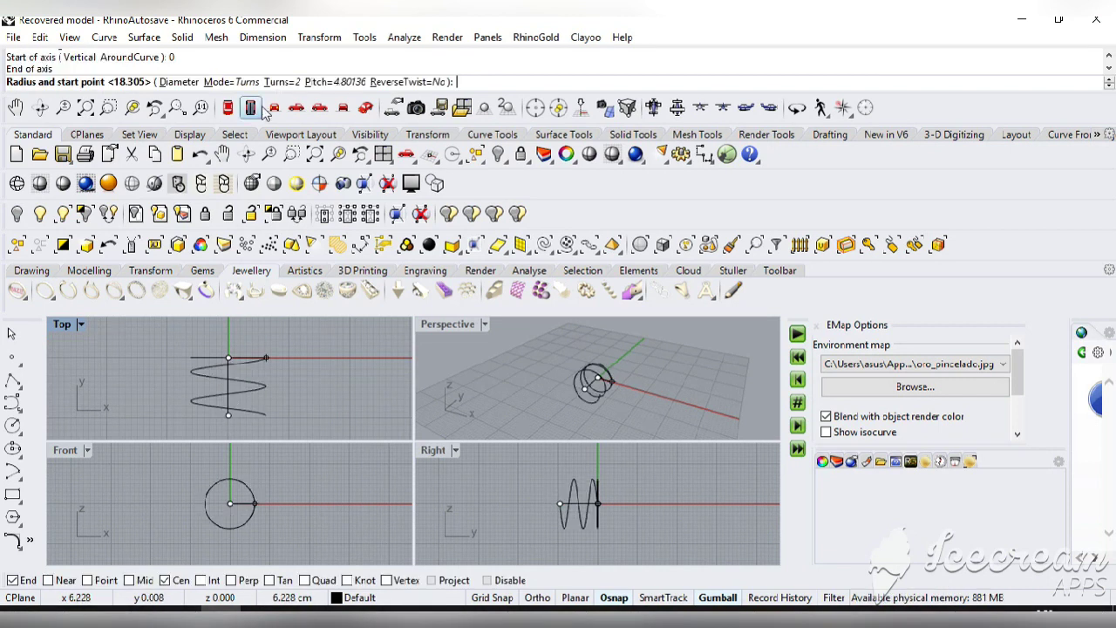
pyautogui.click(280, 83)
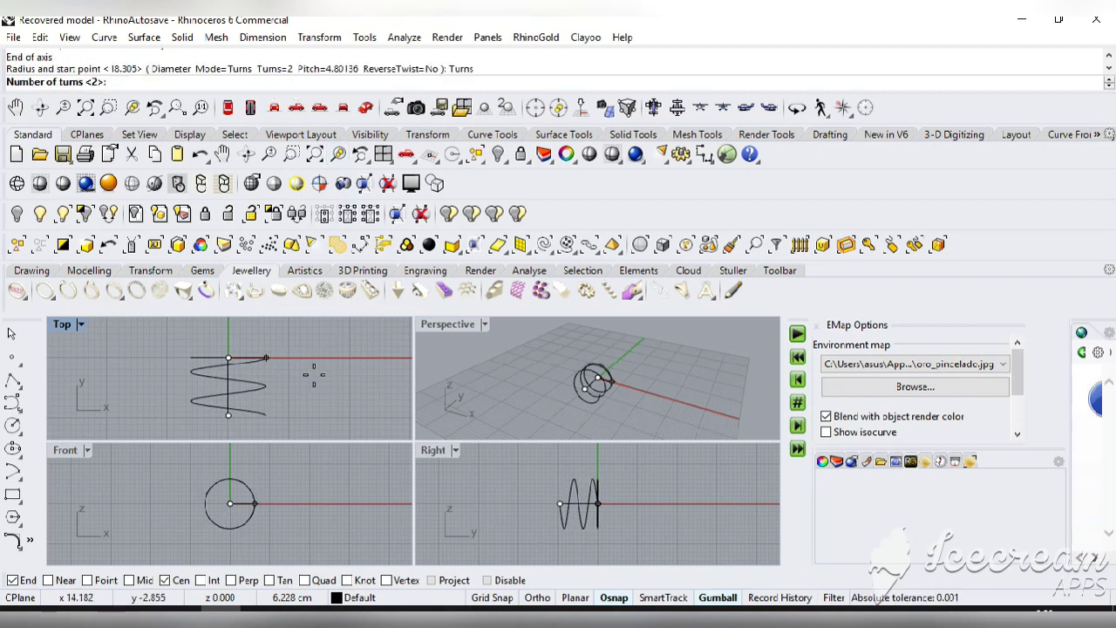
pyautogui.press('Return')
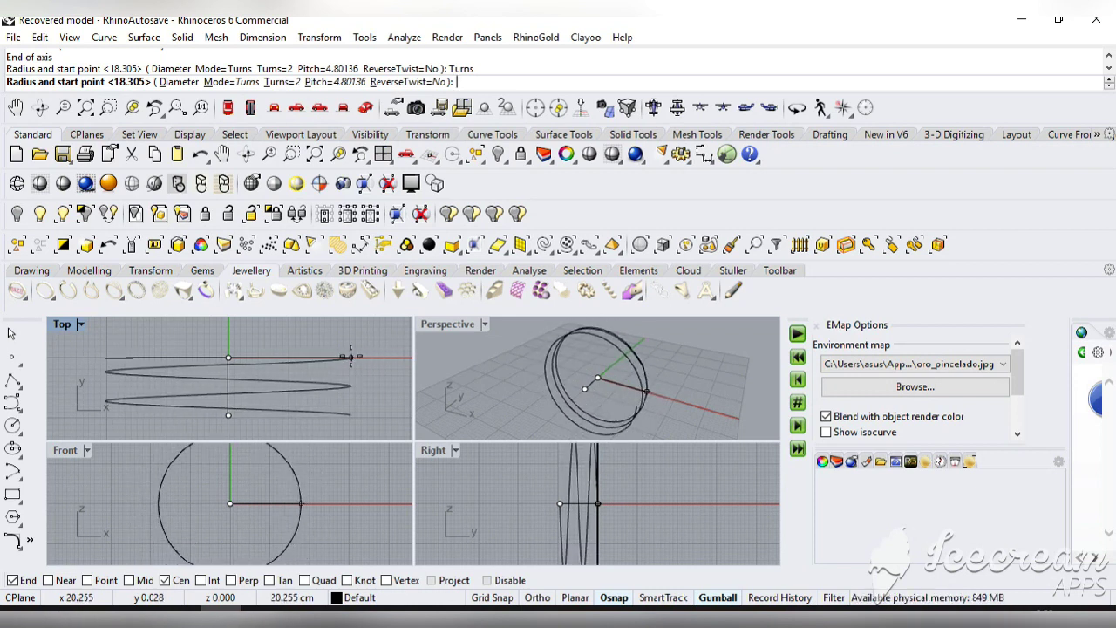
pyautogui.click(360, 358)
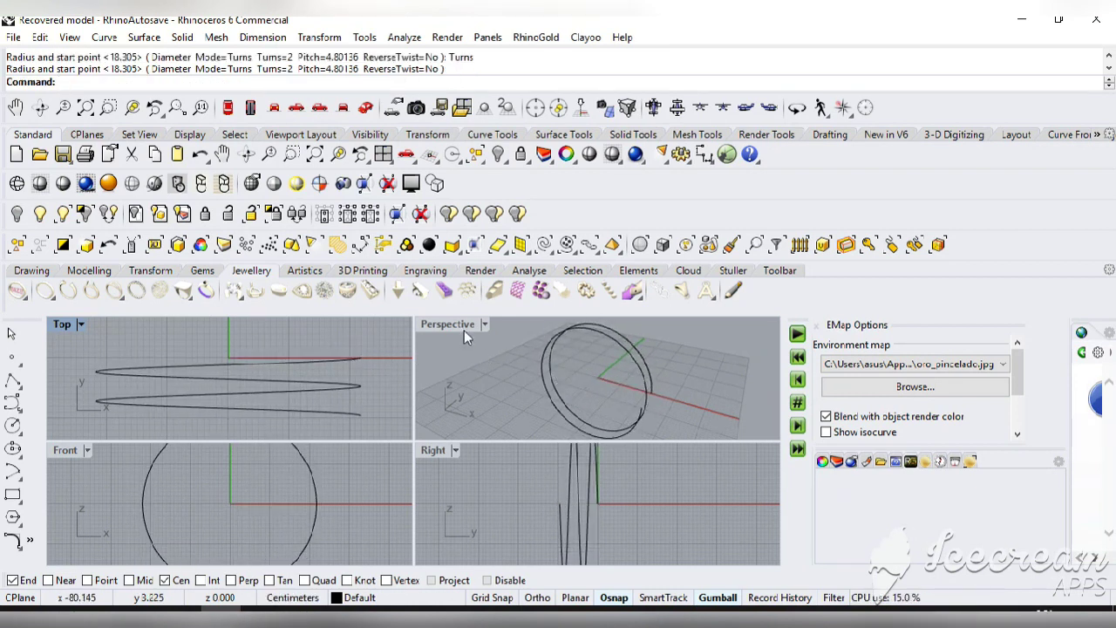
# Measure the helix's length and copy the value
pyautogui.doubleClick(463, 328)
pyautogui.click(246, 154)
pyautogui.moveTo(453, 428); pyautogui.dragTo(313, 493)
pyautogui.press('Return')
pyautogui.click(389, 153)
pyautogui.click(390, 154)
pyautogui.doubleClick(465, 324)
pyautogui.click(492, 386)
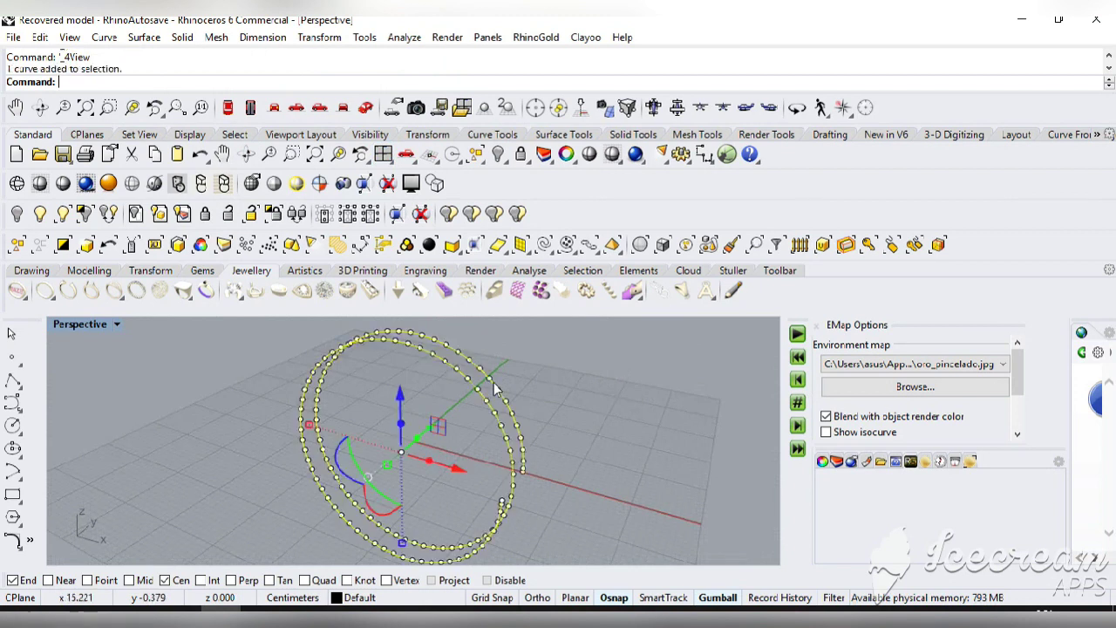
pyautogui.click(574, 383)
pyautogui.click(498, 391)
pyautogui.click(405, 37)
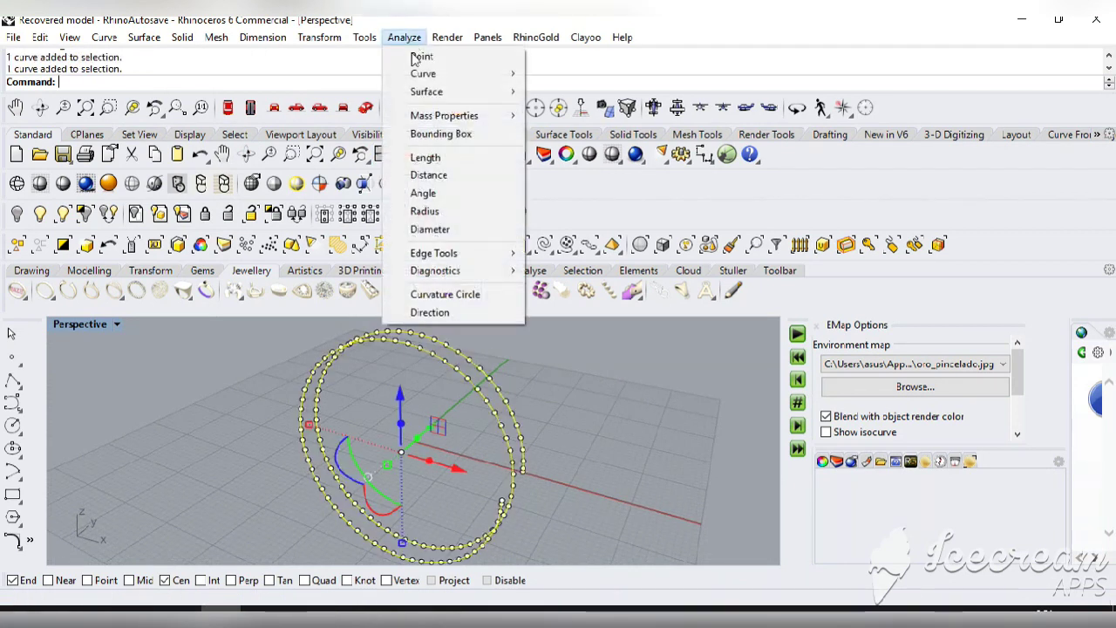
pyautogui.click(428, 158)
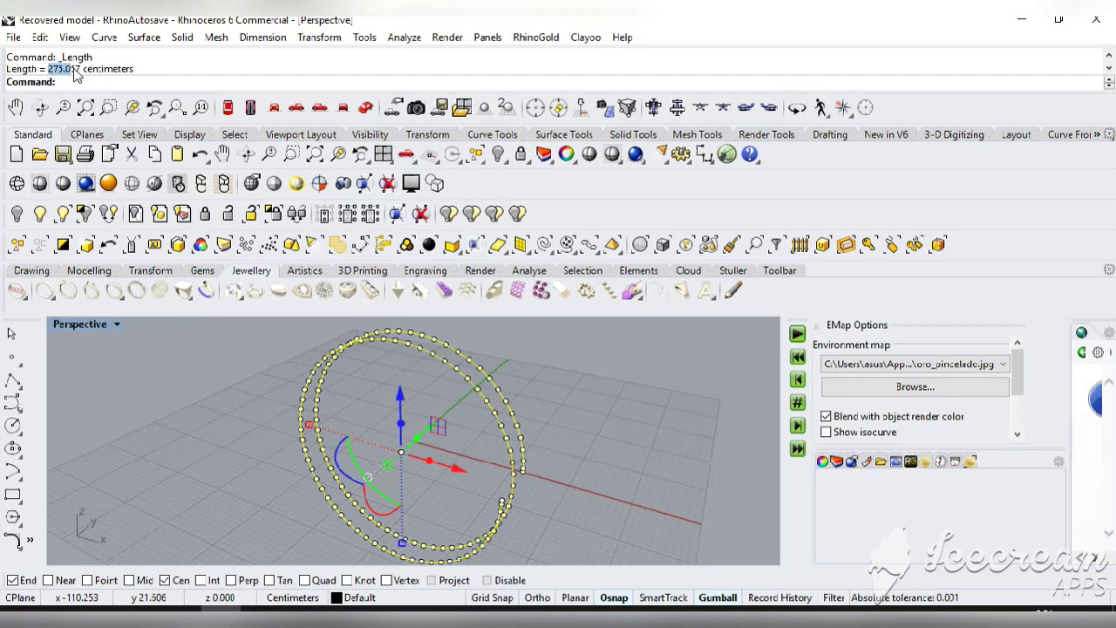
# Draw a straight, nearly horizontal control point curve above the helix in the Top view, constrained to the copied length of 275.057 cm
pyautogui.doubleClick(96, 325)
pyautogui.doubleClick(63, 325)
pyautogui.click(12, 401)
pyautogui.click(72, 360)
pyautogui.middleClick(293, 89)
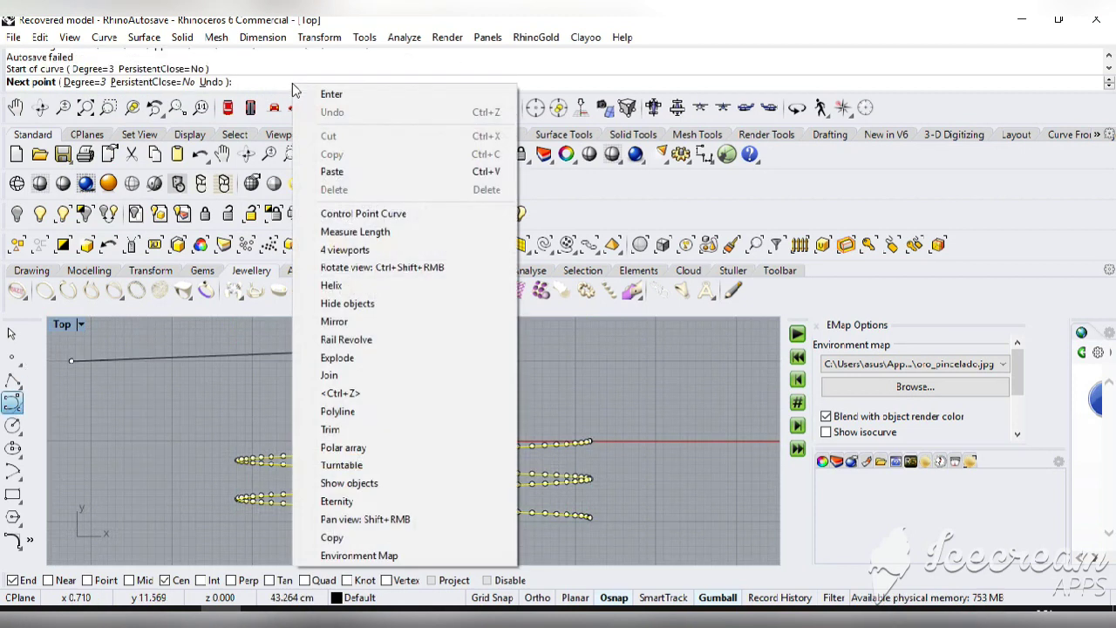
pyautogui.click(332, 172)
pyautogui.click(231, 156)
pyautogui.moveTo(511, 389); pyautogui.dragTo(238, 381)
pyautogui.scroll(-4, 643, 355)
pyautogui.click(225, 156)
pyautogui.moveTo(704, 370); pyautogui.dragTo(393, 414)
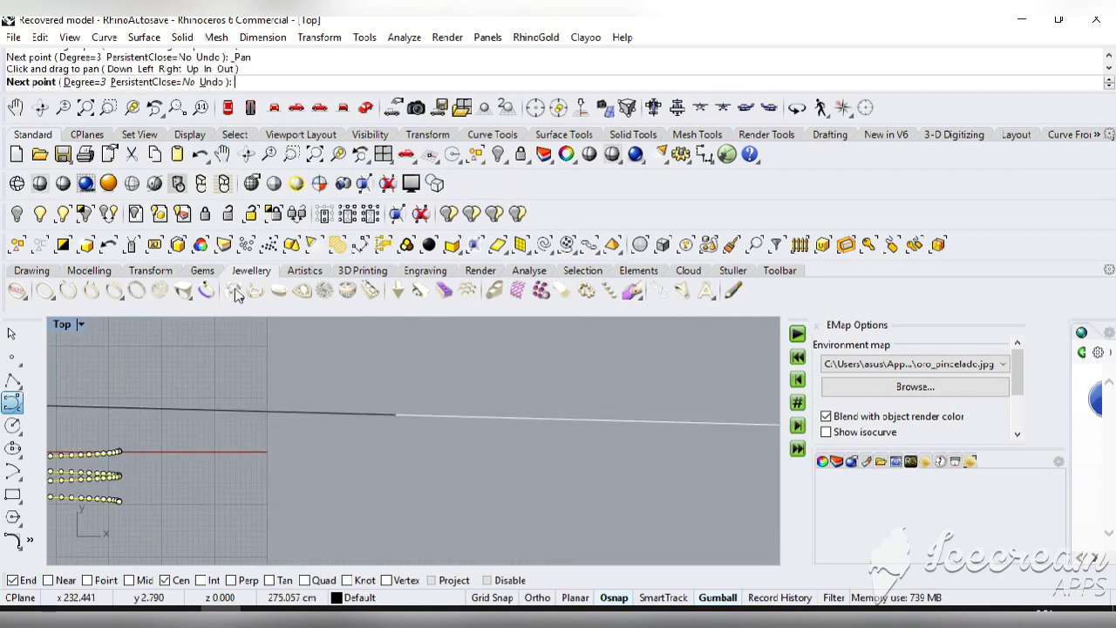
pyautogui.click(223, 155)
pyautogui.moveTo(578, 392); pyautogui.dragTo(273, 448)
pyautogui.scroll(-4, 288, 447)
pyautogui.scroll(-2, 330, 445)
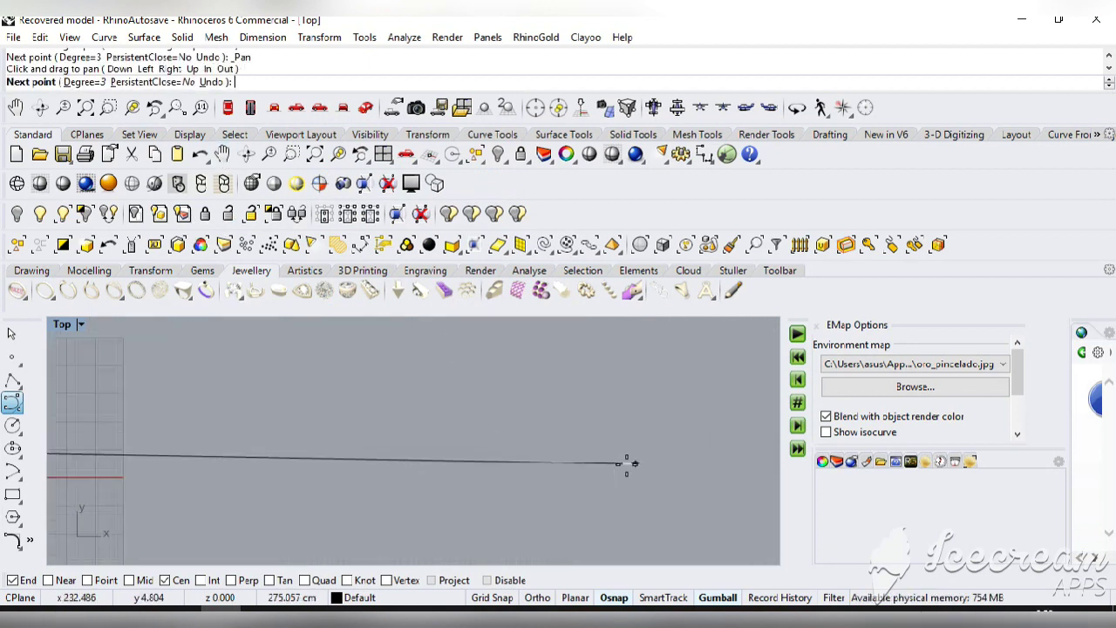
pyautogui.click(646, 438)
pyautogui.rightClick(646, 437)
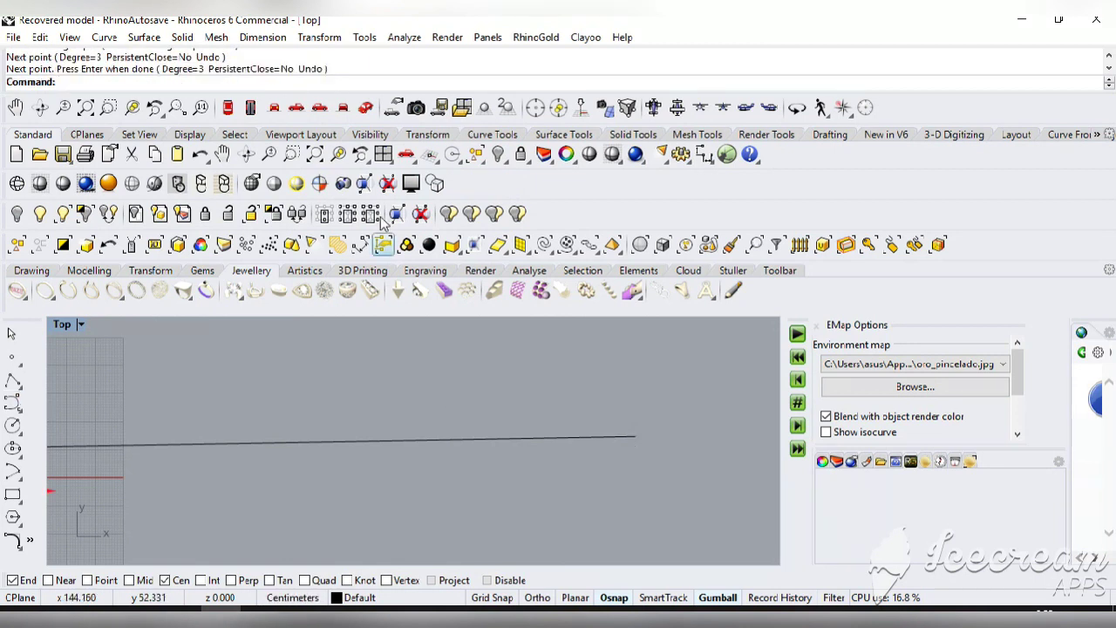
# Show the hidden objects and delete the surplus ones, keeping the flower, helix and long straight curve
pyautogui.doubleClick(383, 155)
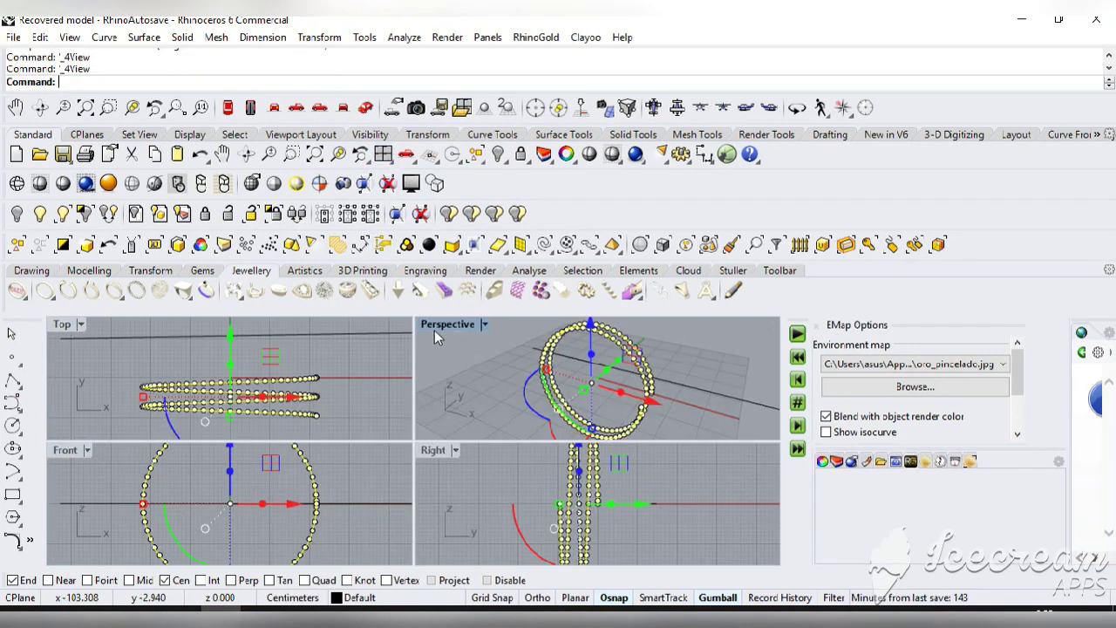
pyautogui.click(298, 389)
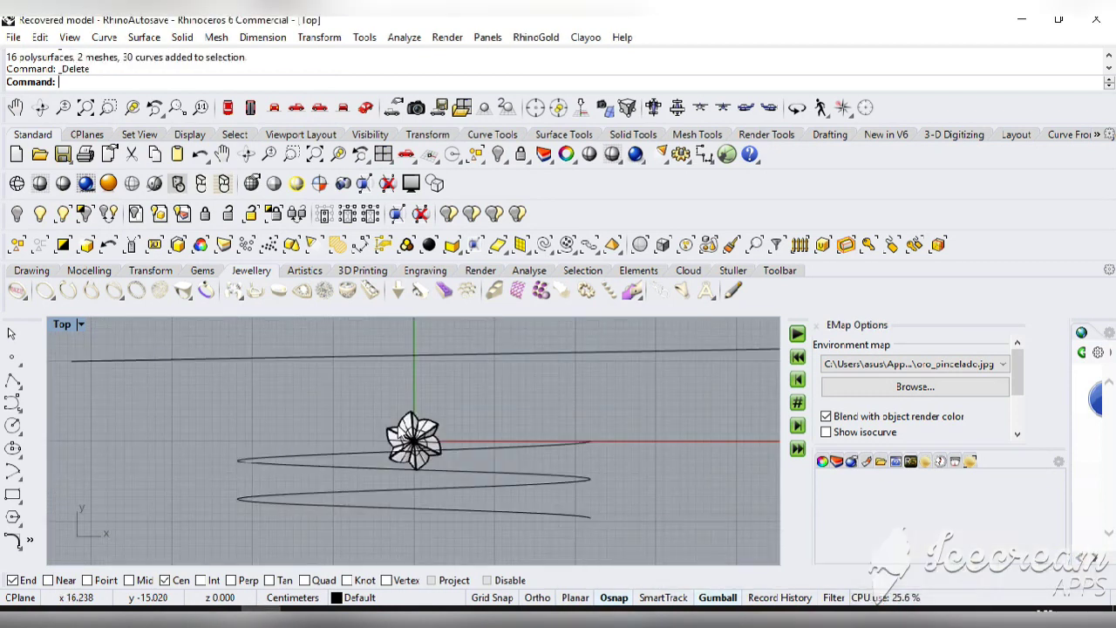
# Create a round-capped Pipe along the long straight curve with a radius of 0.70 cm at both ends
pyautogui.click(285, 358)
pyautogui.click(336, 400)
pyautogui.click(341, 355)
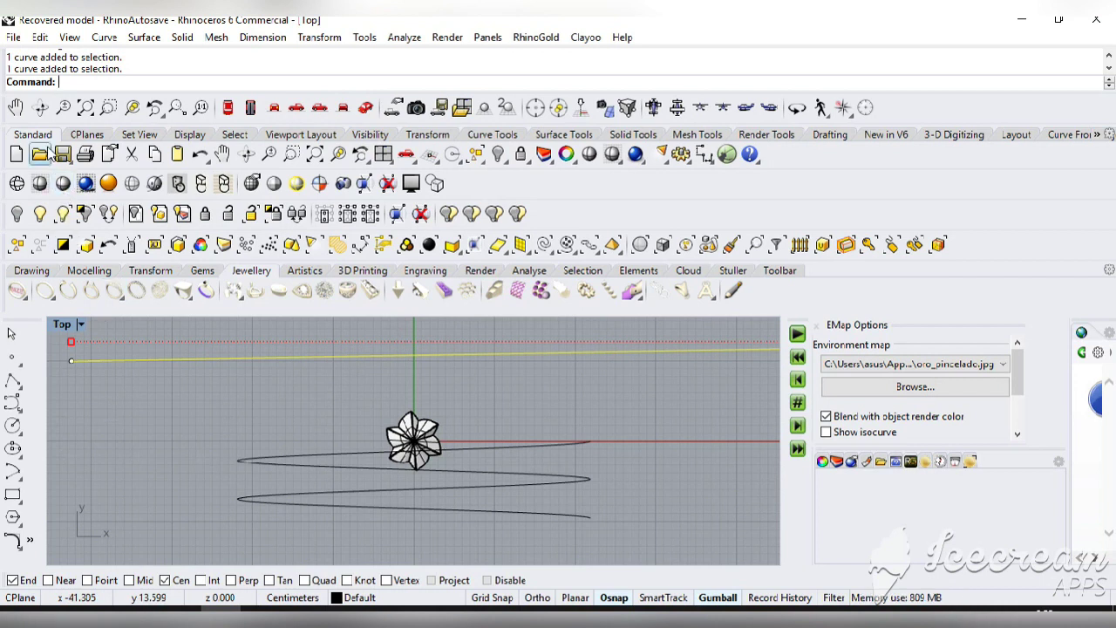
pyautogui.middleClick(30, 543)
pyautogui.moveTo(76, 61)
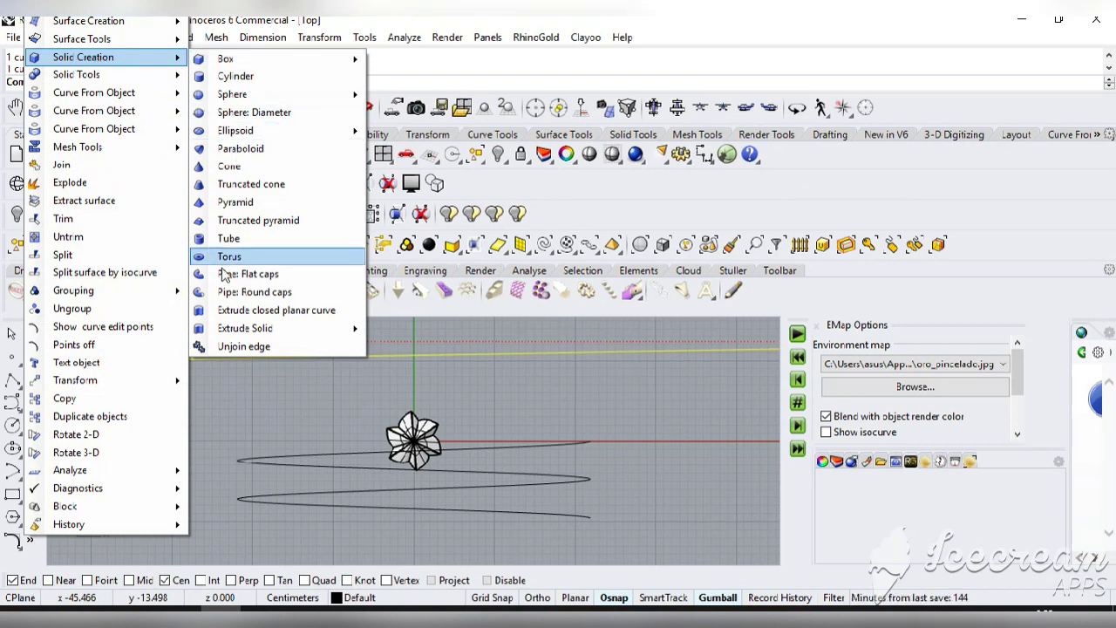
pyautogui.click(265, 297)
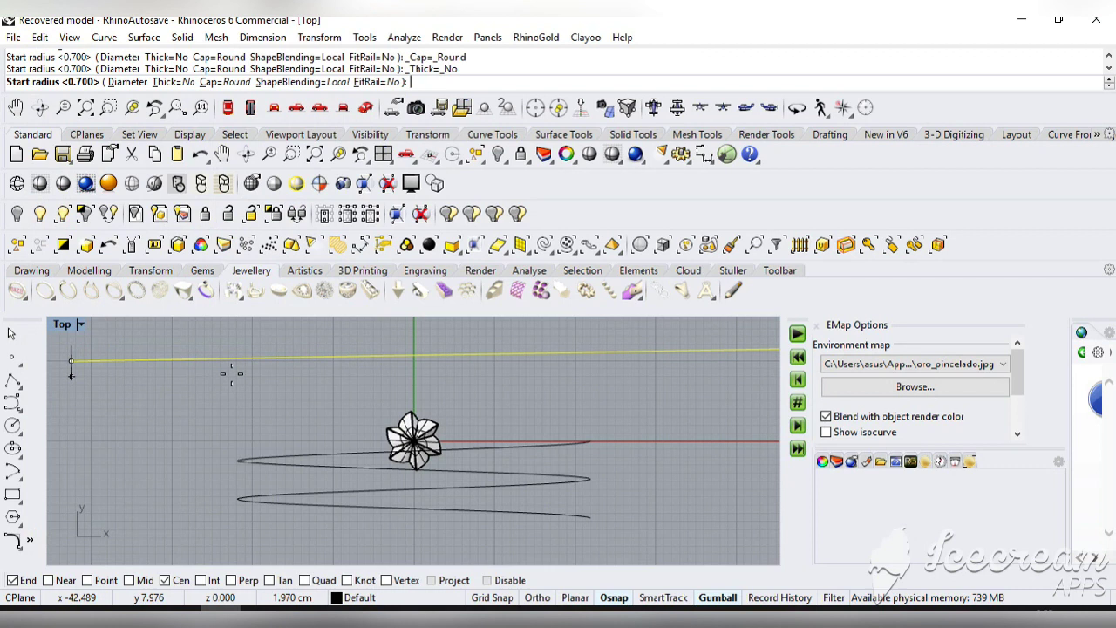
pyautogui.write('0.')
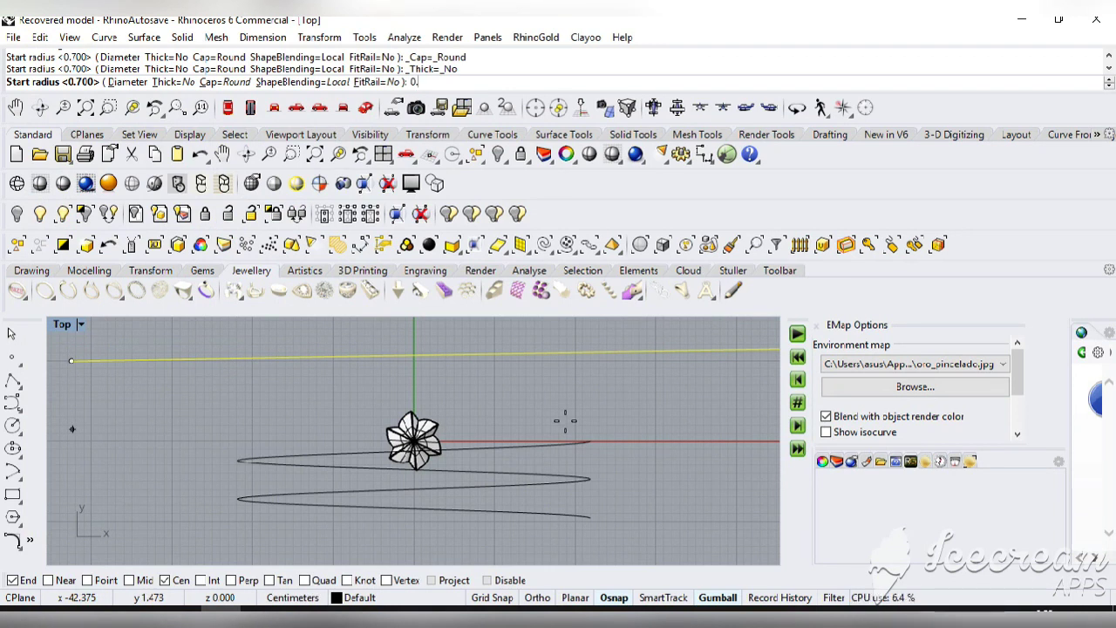
pyautogui.write('70')
pyautogui.press('Return')
pyautogui.press('Return')
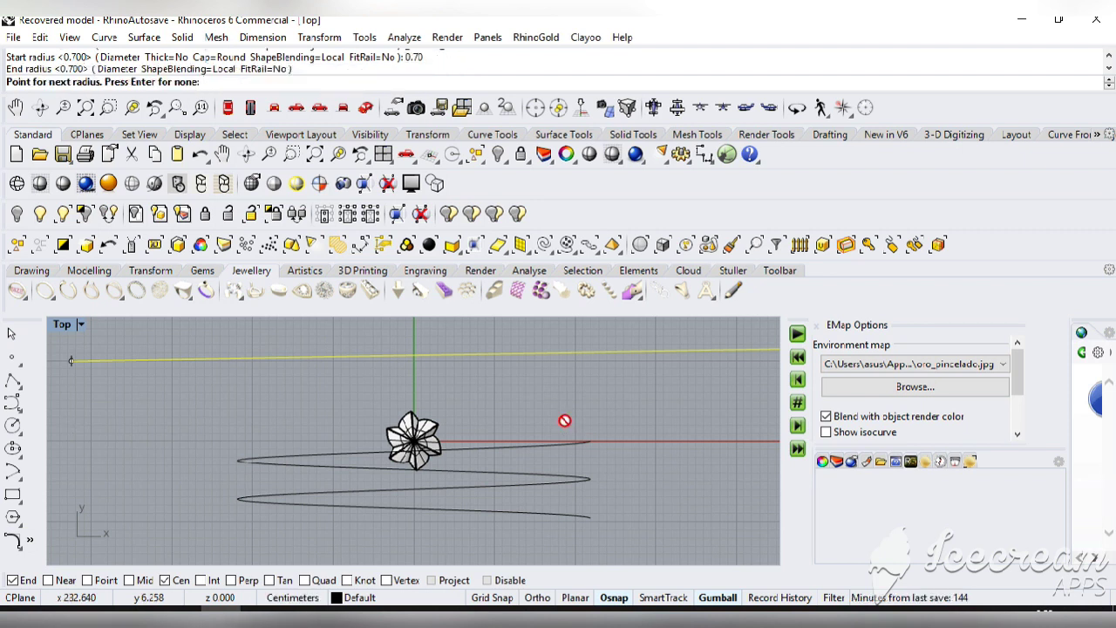
pyautogui.press('Return')
# Finish the pipe without extra radii and move it off its guide curve in the Top view
pyautogui.click(385, 155)
pyautogui.click(386, 154)
pyautogui.doubleClick(62, 325)
pyautogui.scroll(-2, 553, 394)
pyautogui.click(602, 364)
pyautogui.click(223, 154)
pyautogui.moveTo(589, 368); pyautogui.dragTo(440, 357)
pyautogui.scroll(-4, 452, 349)
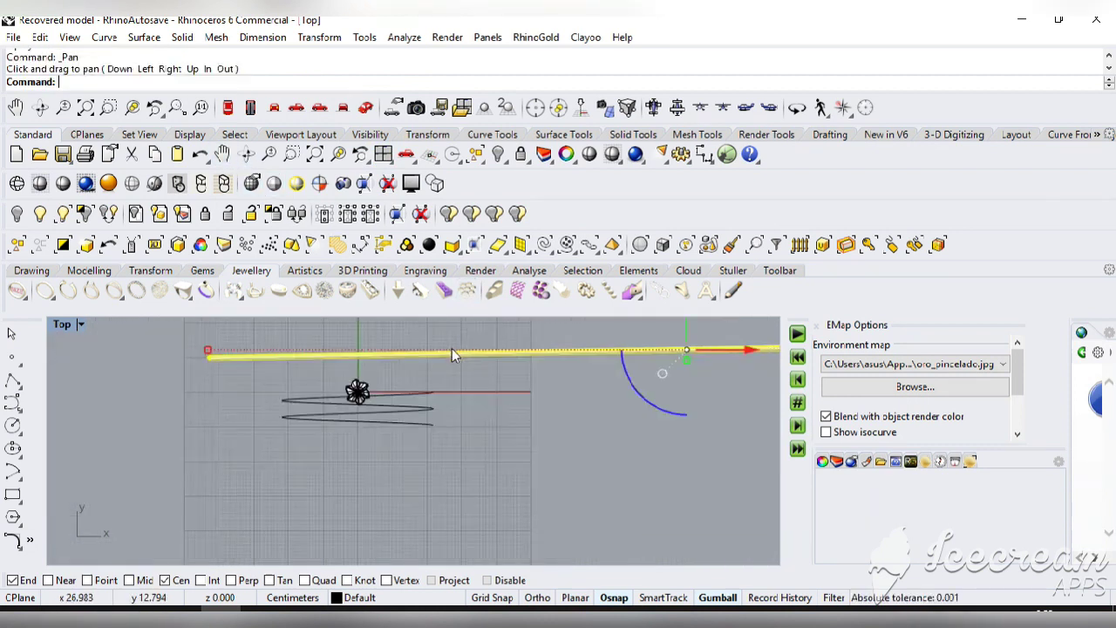
pyautogui.click(223, 154)
pyautogui.moveTo(563, 391); pyautogui.dragTo(479, 425)
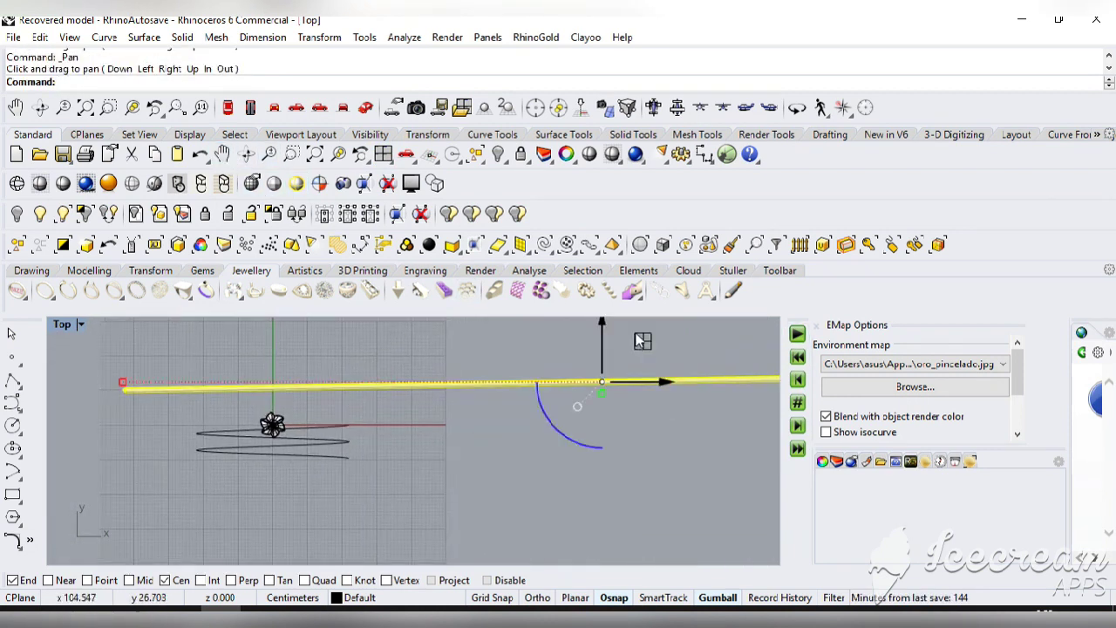
pyautogui.moveTo(642, 339); pyautogui.dragTo(586, 326)
pyautogui.click(618, 472)
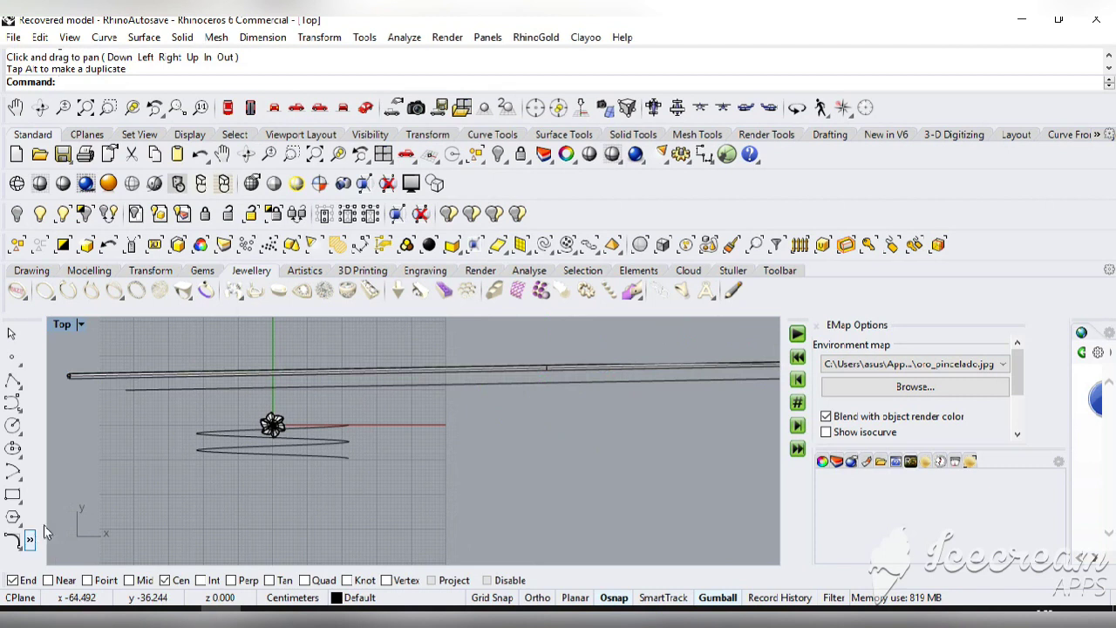
# Twist the pipe about an axis between its two ends with Copy=Yes, Rigid=No and Infinite=Yes, picking the final reference point in the Right view
pyautogui.click(30, 539)
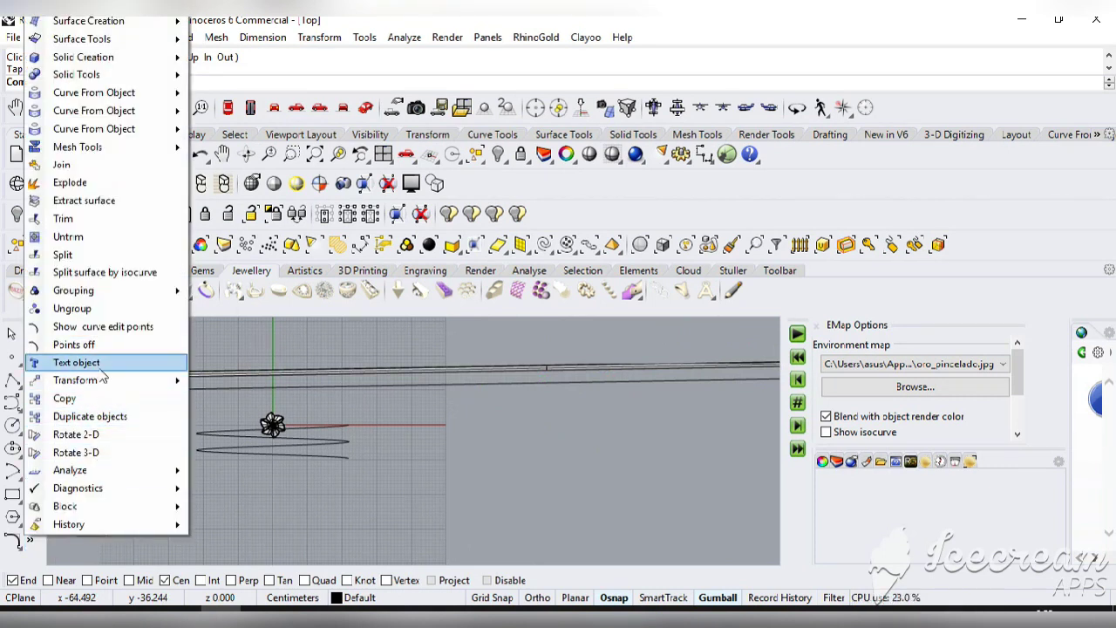
pyautogui.moveTo(79, 380)
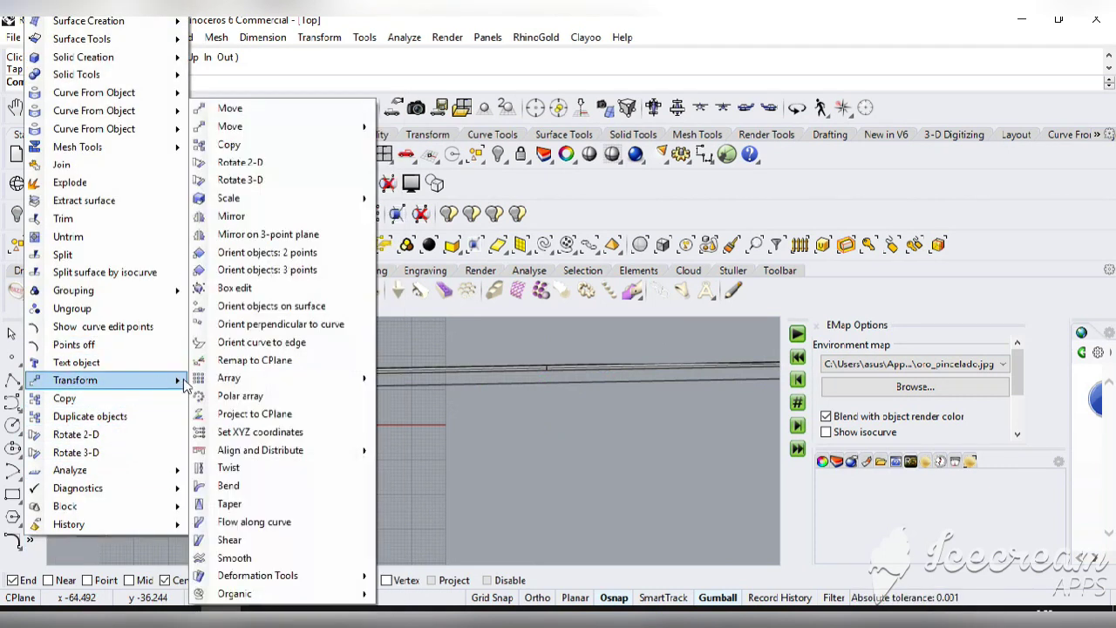
pyautogui.click(229, 469)
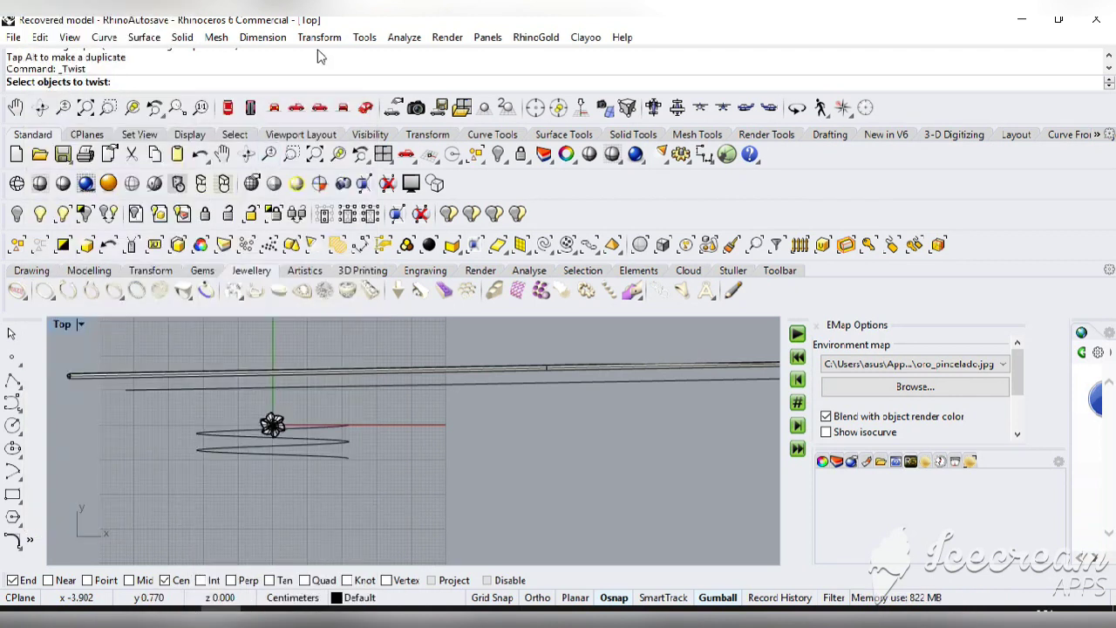
pyautogui.click(144, 377)
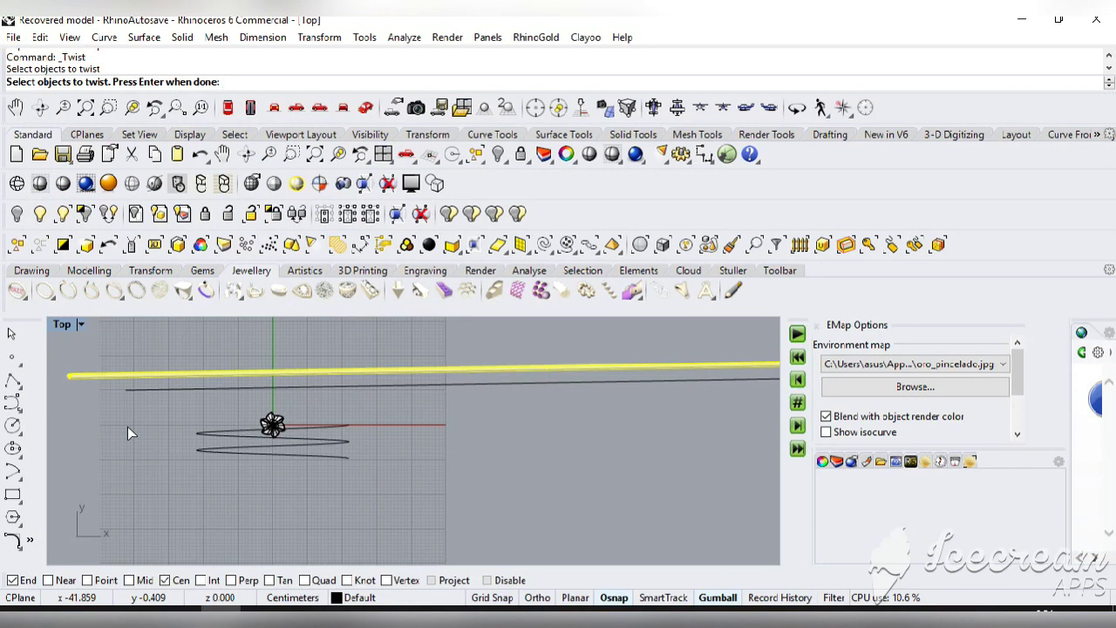
pyautogui.press('Return')
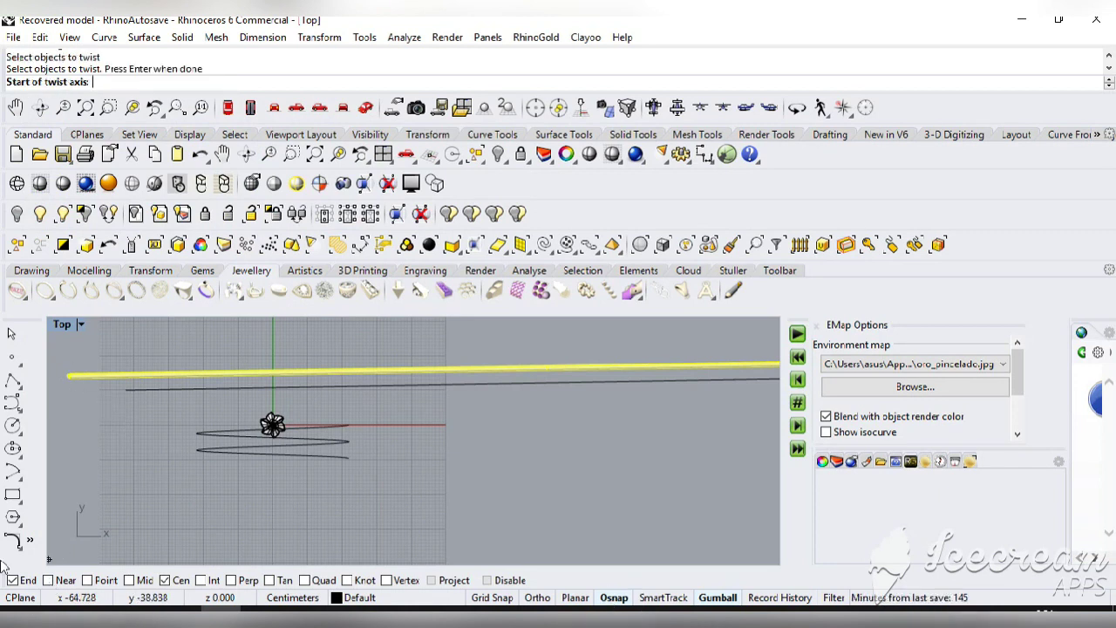
pyautogui.click(68, 376)
pyautogui.click(232, 157)
pyautogui.moveTo(627, 398); pyautogui.dragTo(235, 449)
pyautogui.click(633, 413)
pyautogui.click(631, 376)
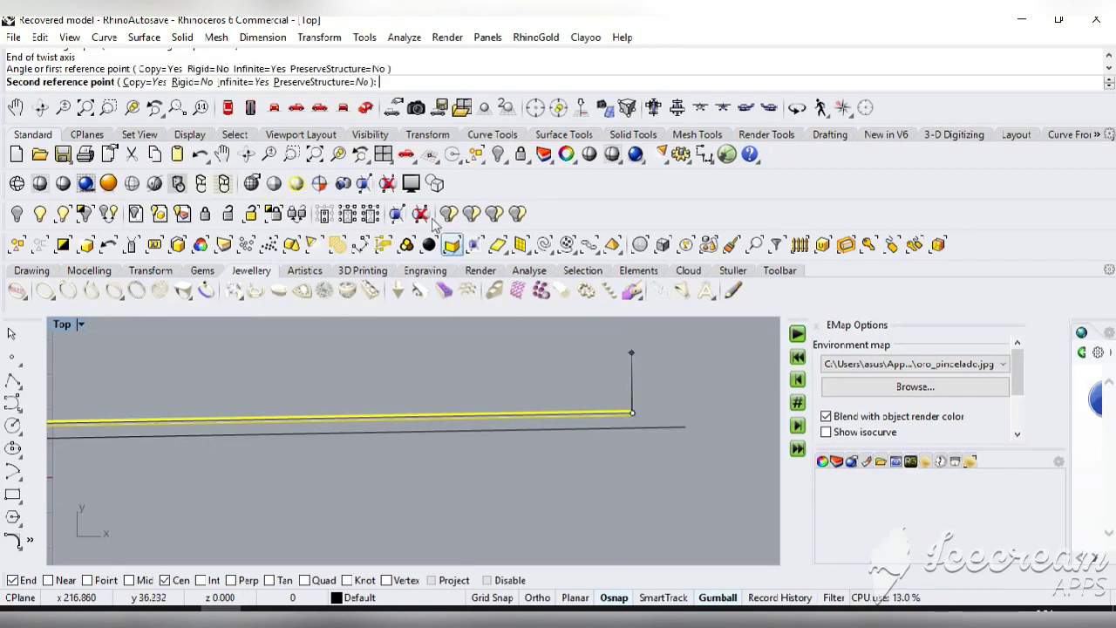
pyautogui.click(383, 154)
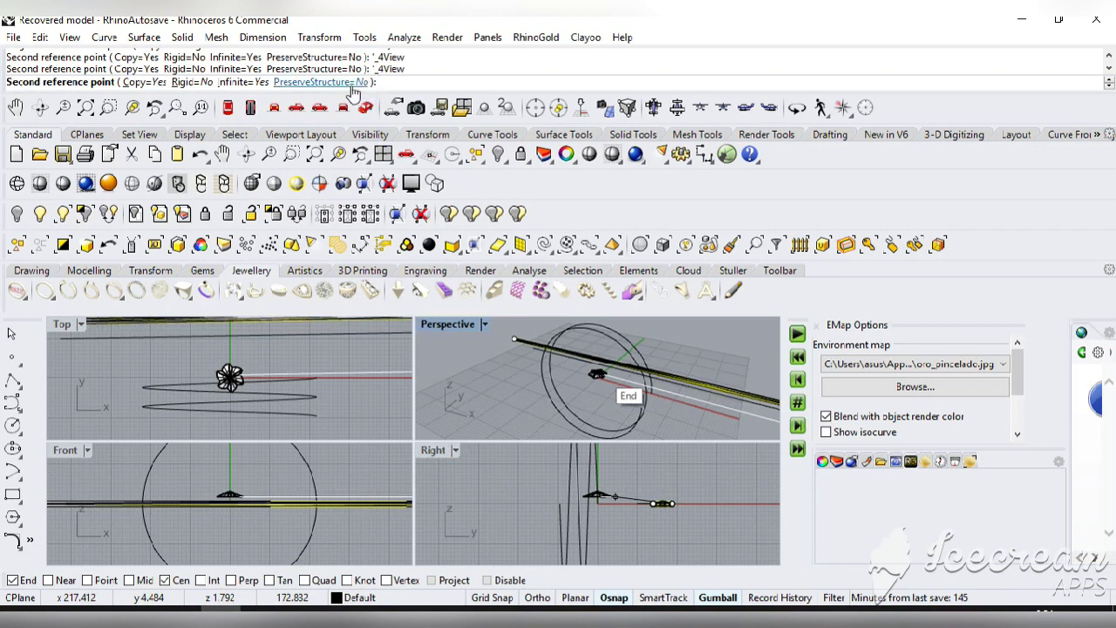
pyautogui.click(672, 476)
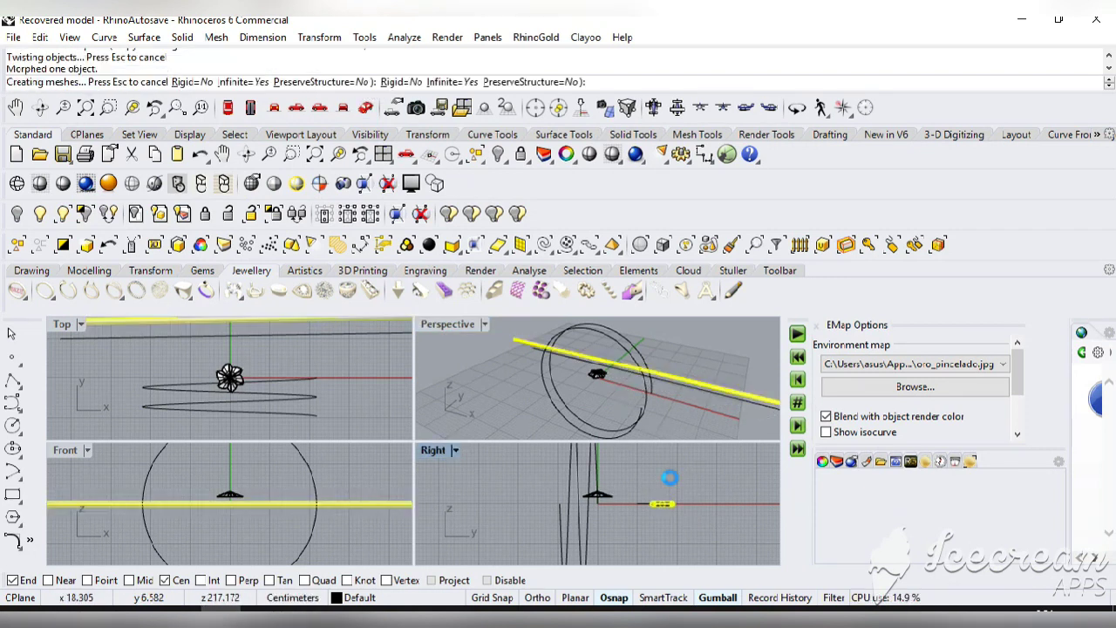
pyautogui.press('Return')
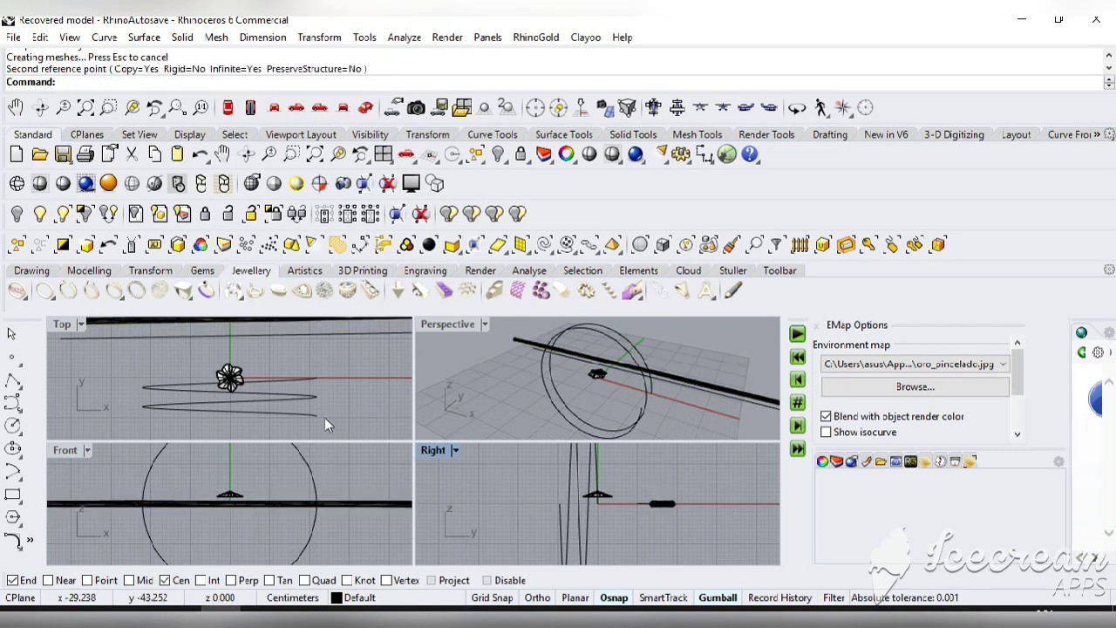
# Select one polysurface from the overlapping original and twisted pipes in the Top view
pyautogui.doubleClick(63, 324)
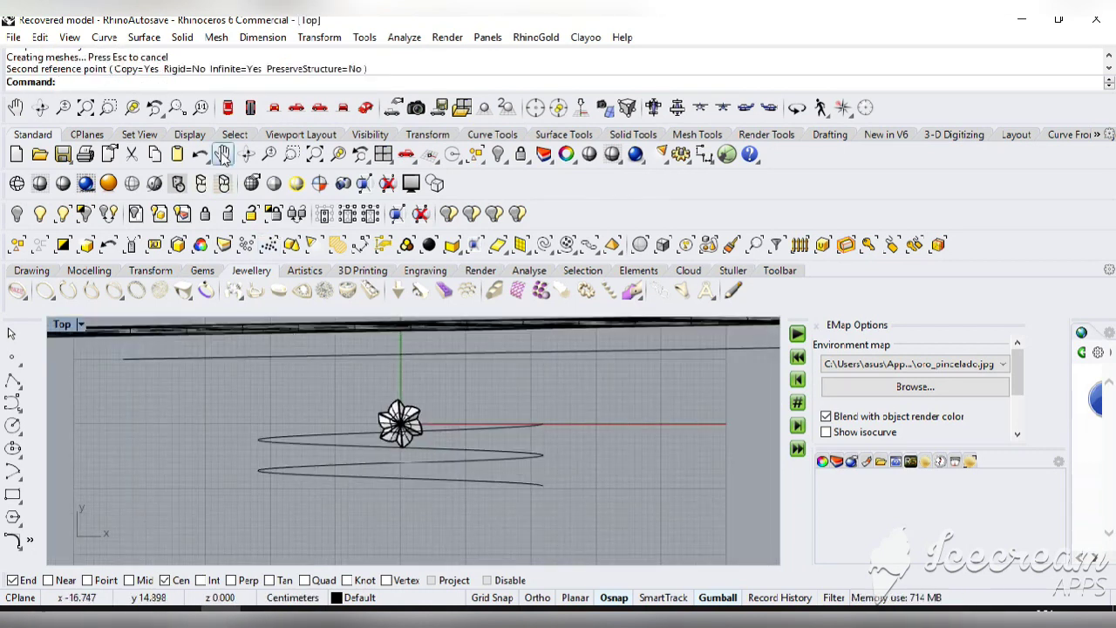
pyautogui.click(223, 156)
pyautogui.moveTo(281, 394); pyautogui.dragTo(304, 446)
pyautogui.scroll(6, 292, 377)
pyautogui.moveTo(349, 356); pyautogui.dragTo(343, 398)
pyautogui.click(345, 398)
pyautogui.click(367, 385)
pyautogui.click(367, 385)
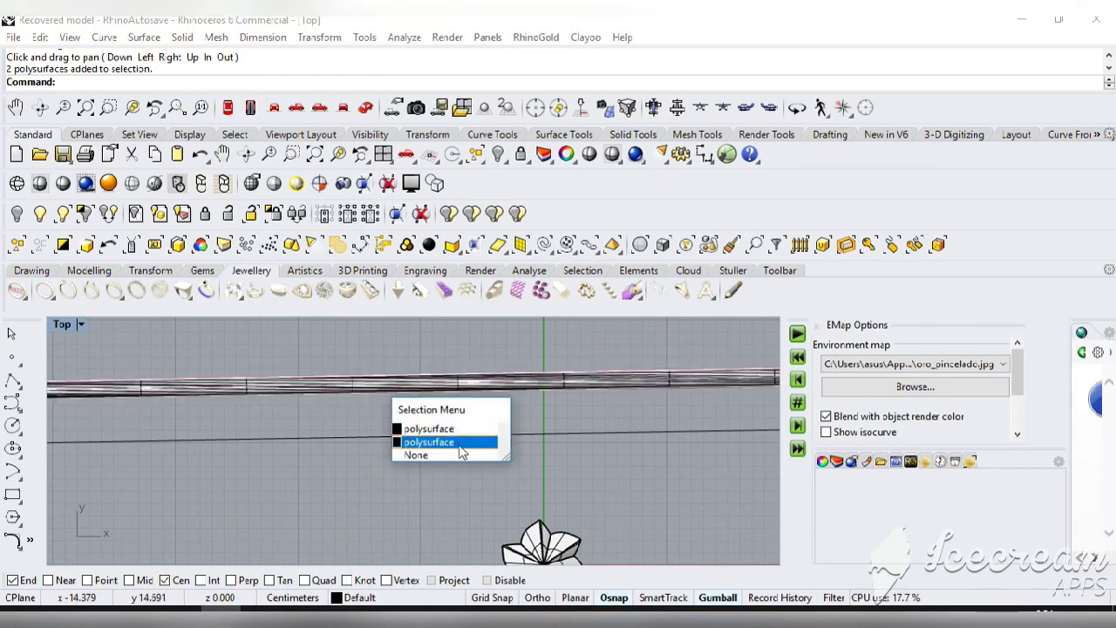
pyautogui.click(484, 429)
# Try moving the overlapping pipes apart in the Top view and undo the moves
pyautogui.scroll(-6, 542, 398)
pyautogui.click(229, 152)
pyautogui.moveTo(365, 356); pyautogui.dragTo(147, 362)
pyautogui.scroll(-8, 613, 340)
pyautogui.moveTo(707, 335); pyautogui.dragTo(682, 334)
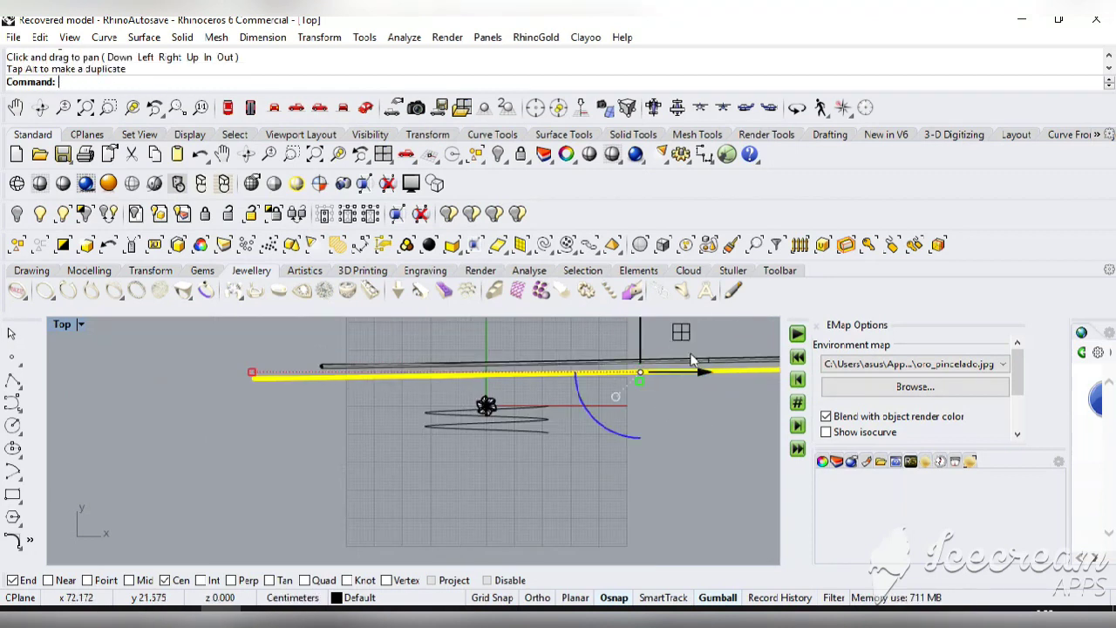
pyautogui.click(519, 359)
pyautogui.moveTo(755, 323); pyautogui.dragTo(637, 333)
pyautogui.hotkey('ctrl', 'z')
pyautogui.click(633, 469)
pyautogui.hotkey('ctrl', 'z')
# Move the twisted pipe over the straight guide curve in the Top view and delete the original untwisted pipe
pyautogui.moveTo(743, 321); pyautogui.dragTo(774, 334)
pyautogui.click(383, 154)
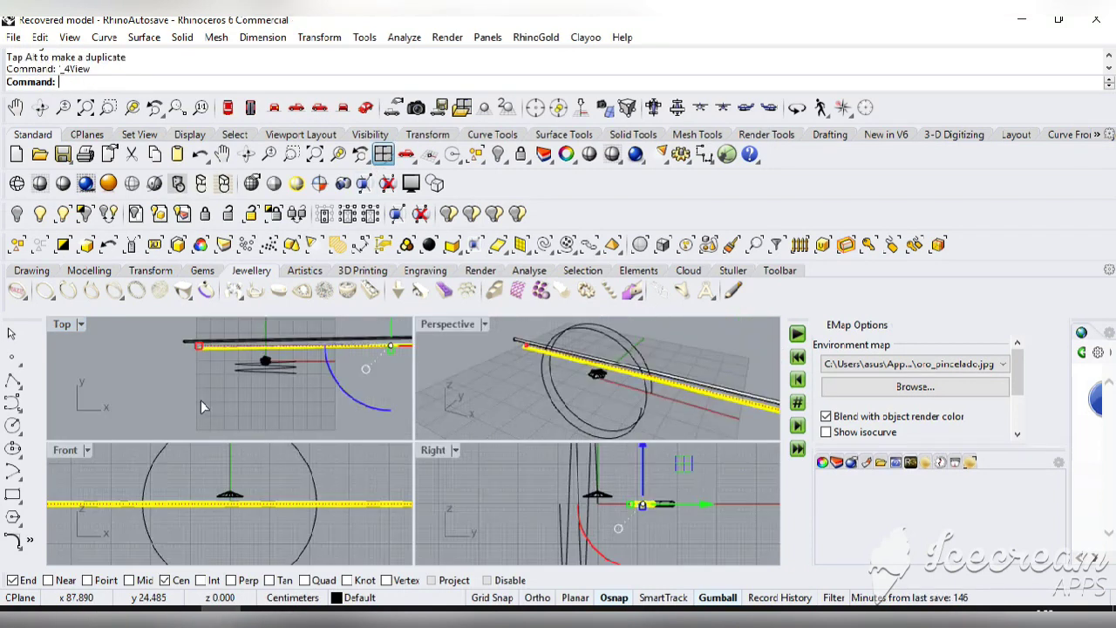
pyautogui.doubleClick(67, 325)
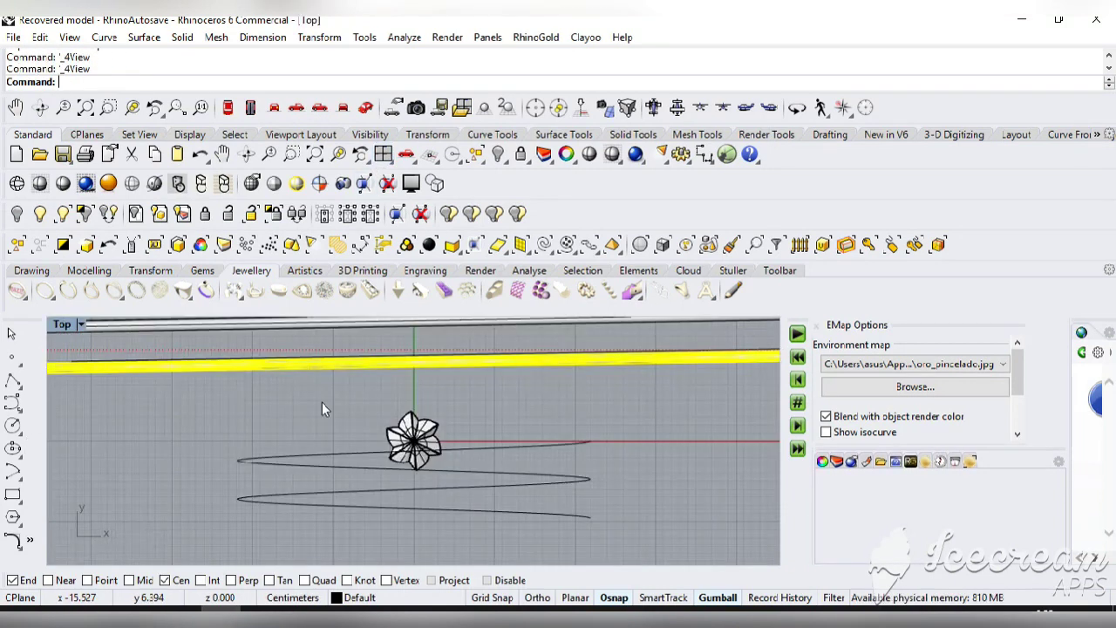
pyautogui.click(293, 328)
pyautogui.press('Delete')
# Try shifting the twisted pipe downward in the Top view and undo that move
pyautogui.click(375, 368)
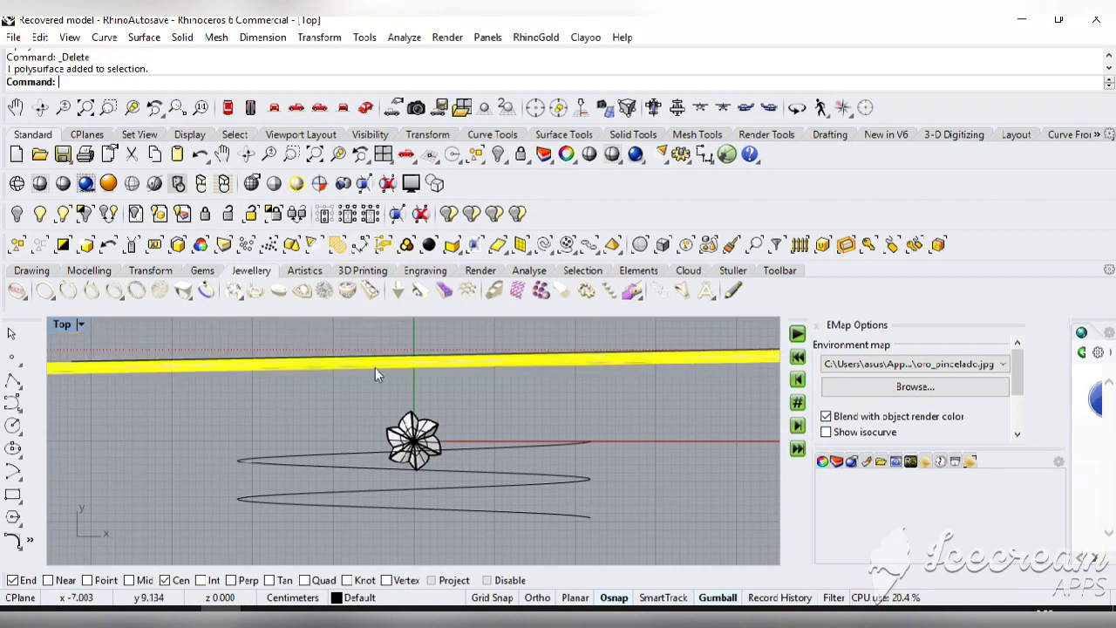
pyautogui.scroll(-2, 606, 380)
pyautogui.scroll(-4, 604, 375)
pyautogui.scroll(-4, 741, 375)
pyautogui.click(222, 154)
pyautogui.moveTo(763, 423); pyautogui.dragTo(480, 441)
pyautogui.moveTo(562, 336); pyautogui.dragTo(562, 362)
pyautogui.hotkey('ctrl', 'z')
# Assign the flower to the red Layer 01 from the Top view
pyautogui.doubleClick(383, 155)
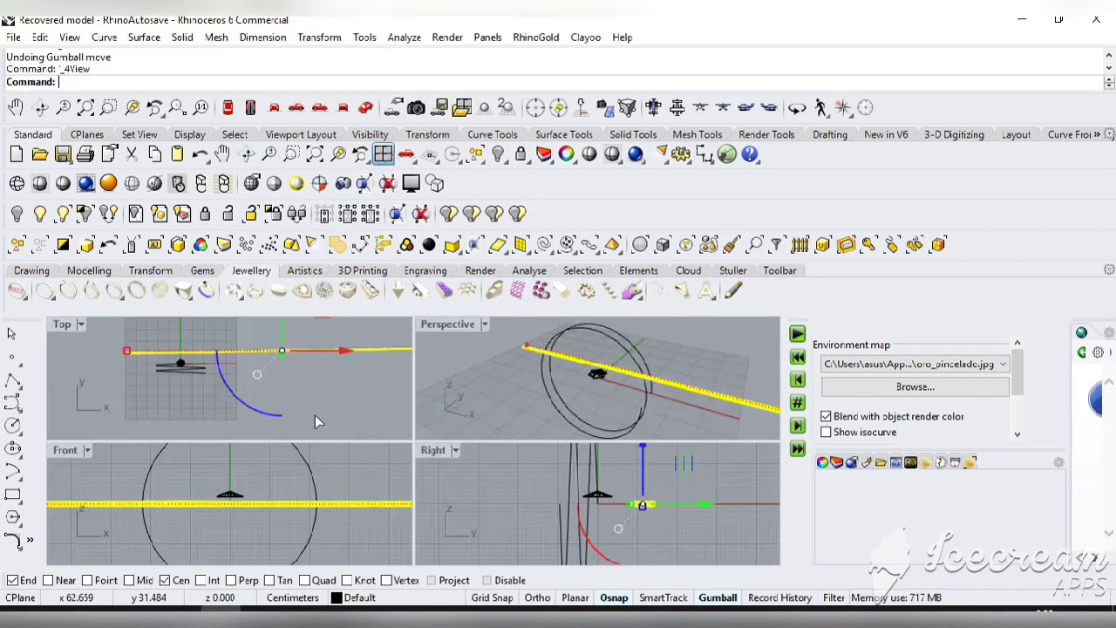
pyautogui.doubleClick(61, 324)
pyautogui.click(423, 441)
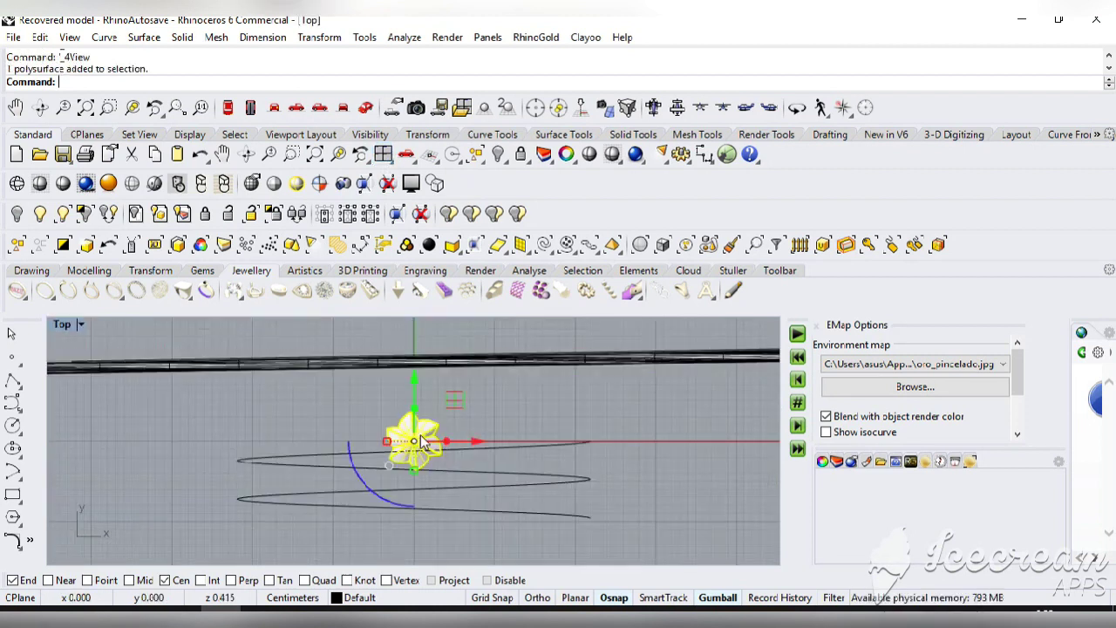
pyautogui.click(357, 597)
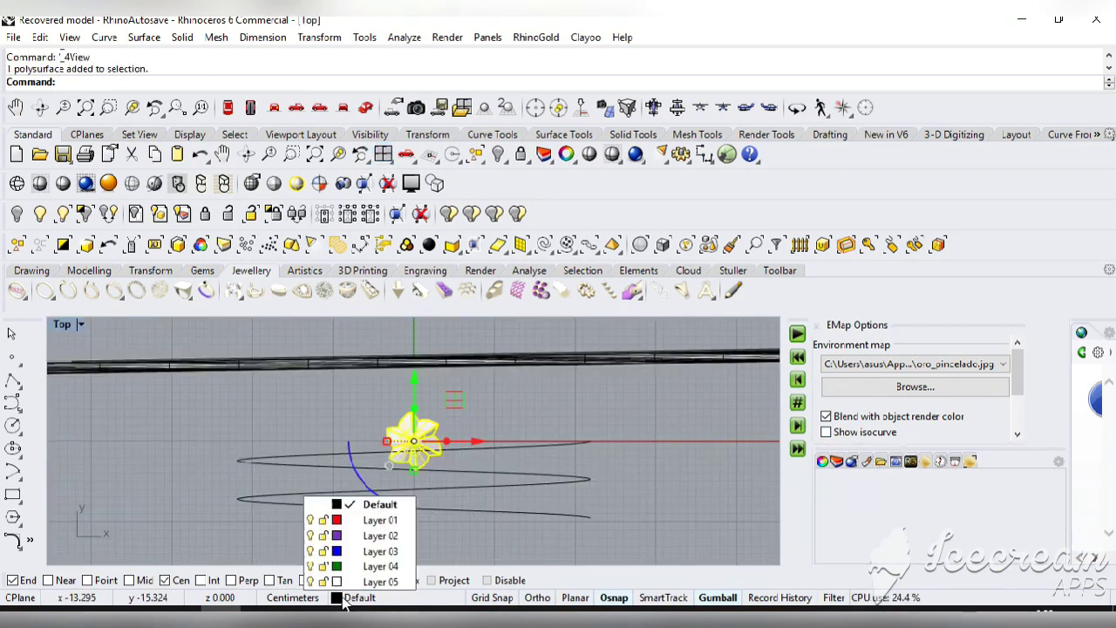
pyautogui.click(360, 524)
# Select the straight guide curve along the twisted pipe, make Layer 02 the current layer and clear the selection
pyautogui.scroll(-3, 493, 510)
pyautogui.click(524, 413)
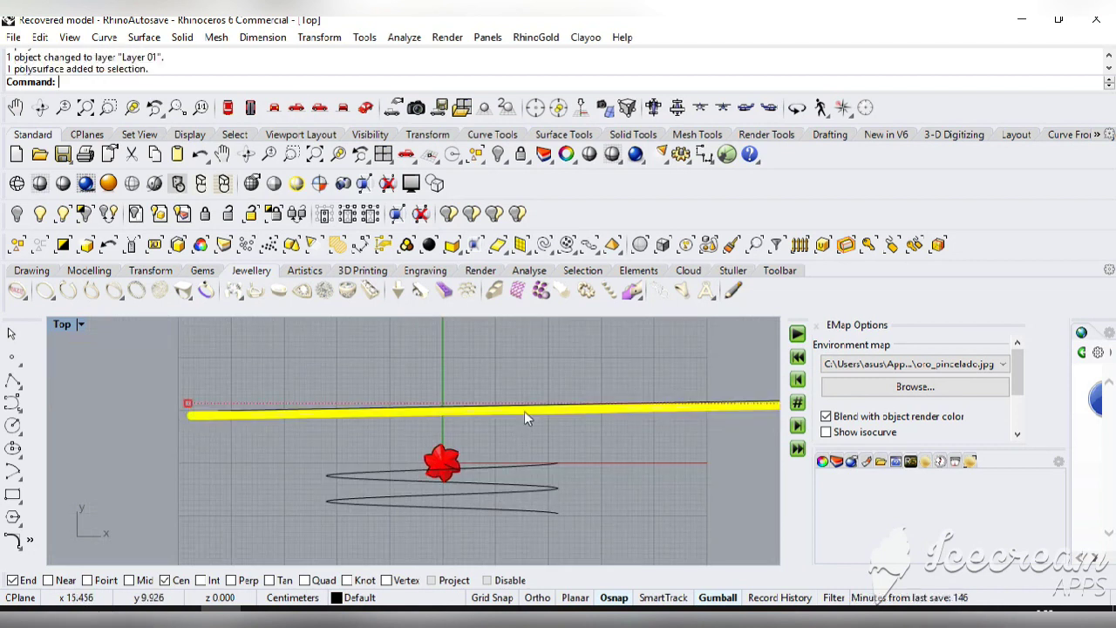
pyautogui.scroll(2, 218, 443)
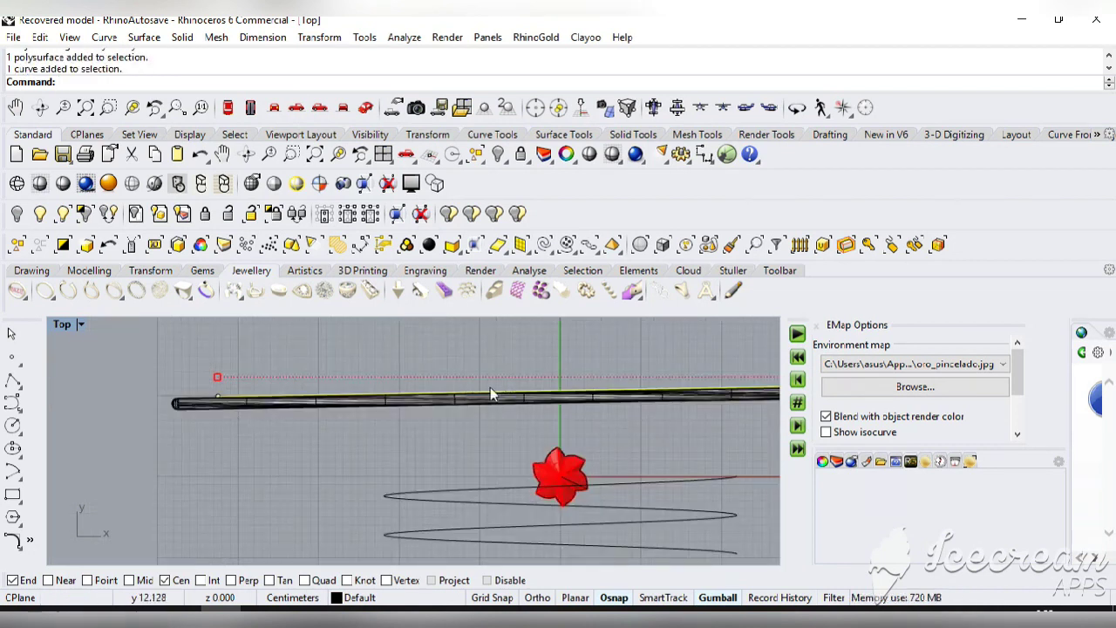
pyautogui.click(340, 598)
pyautogui.click(358, 535)
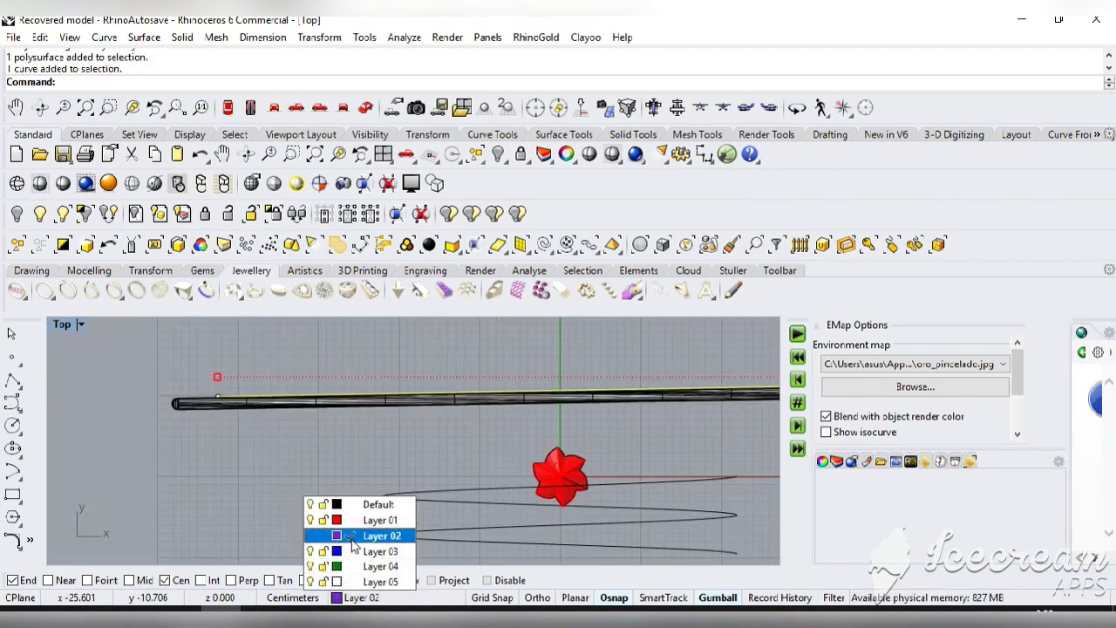
pyautogui.click(275, 537)
pyautogui.click(283, 407)
pyautogui.click(329, 468)
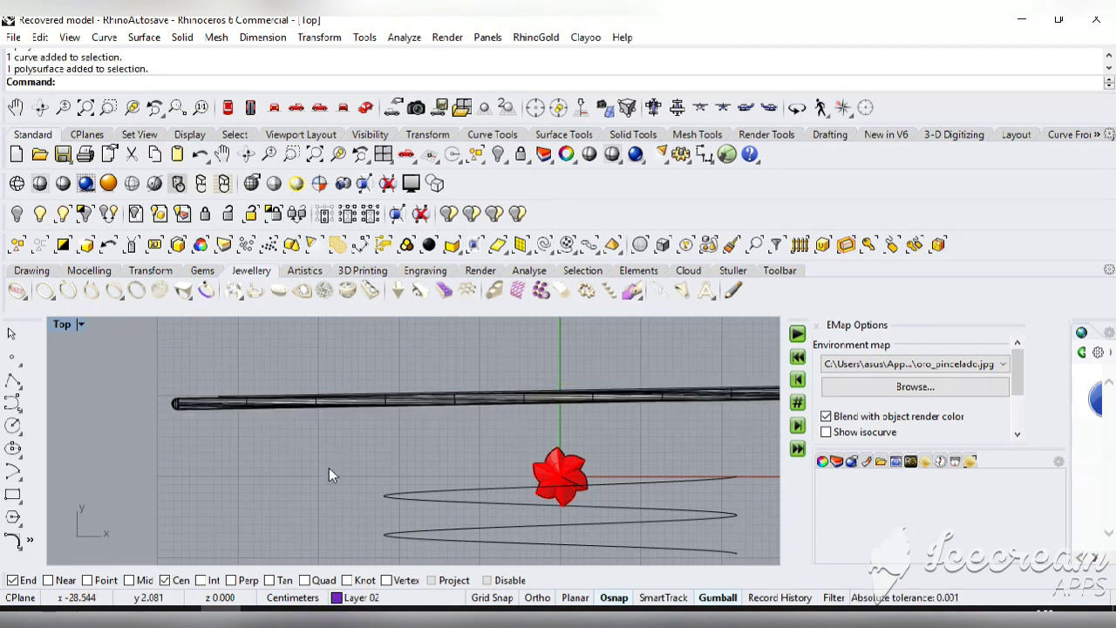
# Select the flower in the Front view and make a group containing only it
pyautogui.click(384, 154)
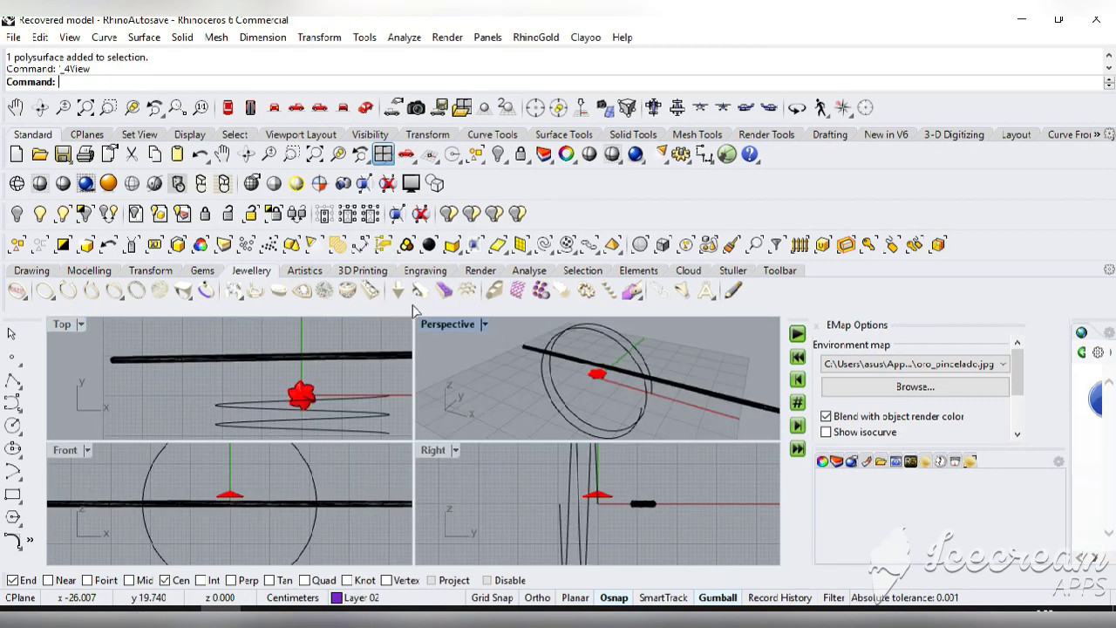
pyautogui.doubleClick(66, 452)
pyautogui.click(428, 429)
pyautogui.click(478, 483)
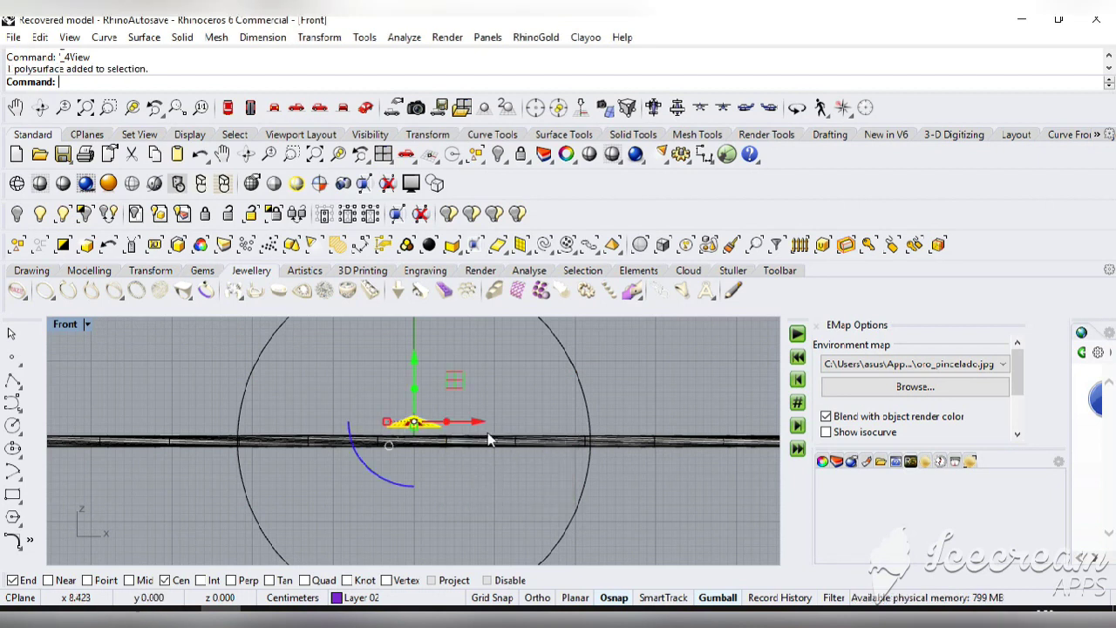
pyautogui.middleClick(83, 288)
pyautogui.moveTo(75, 290)
pyautogui.click(247, 291)
pyautogui.press('Return')
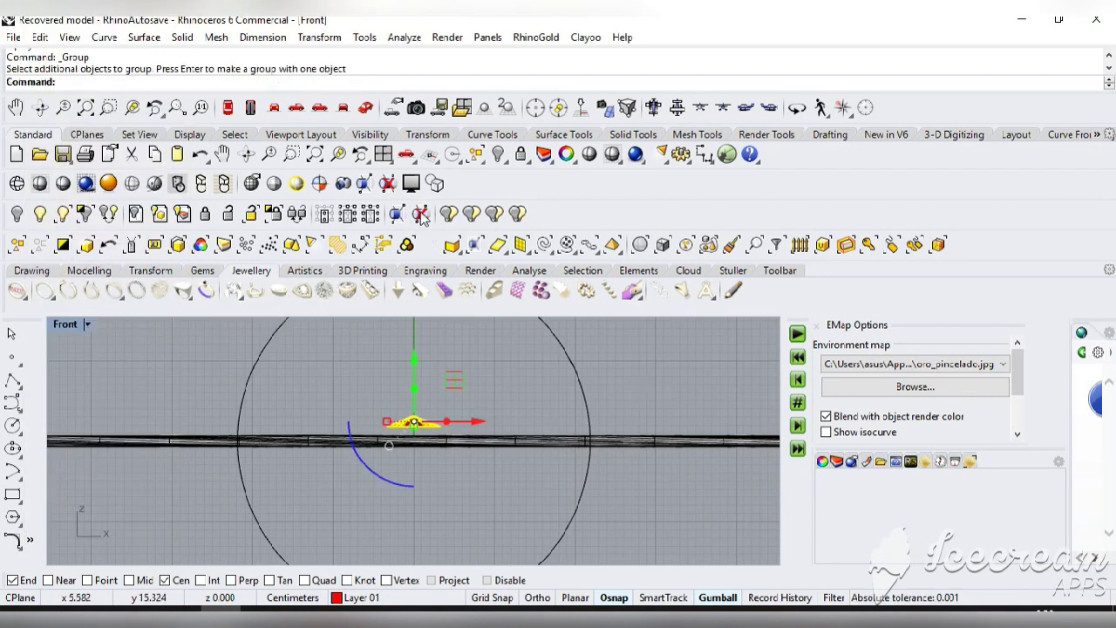
# Try moving the flower group onto the twisted pipe's start in the Top view and undo the move
pyautogui.click(384, 155)
pyautogui.doubleClick(62, 327)
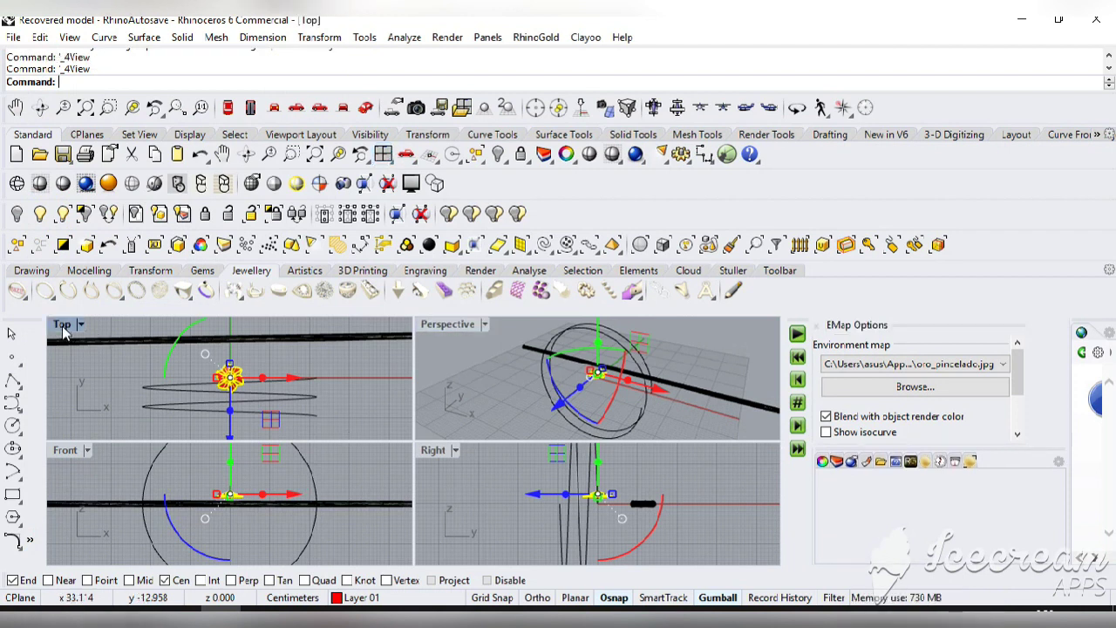
pyautogui.click(222, 154)
pyautogui.moveTo(414, 413); pyautogui.dragTo(528, 430)
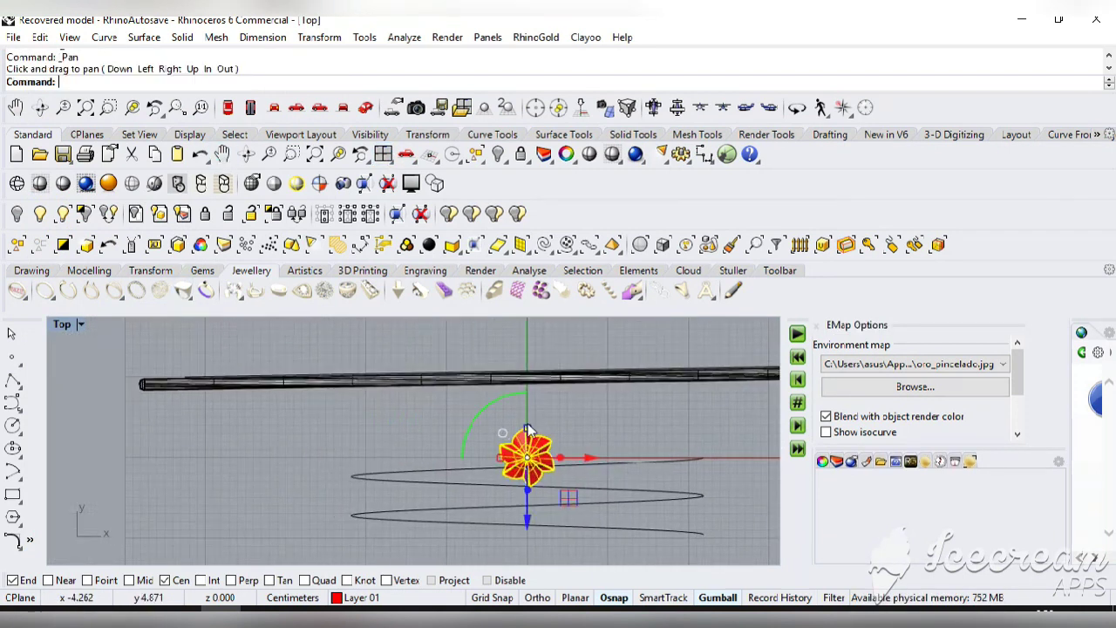
pyautogui.moveTo(576, 499); pyautogui.dragTo(206, 425)
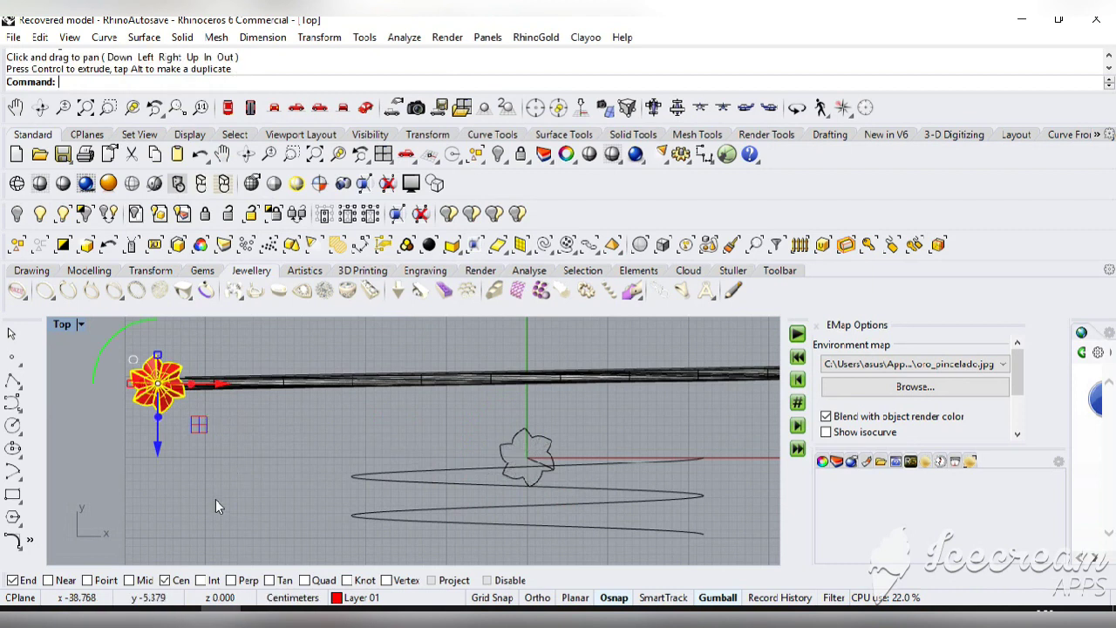
pyautogui.click(295, 501)
pyautogui.click(383, 153)
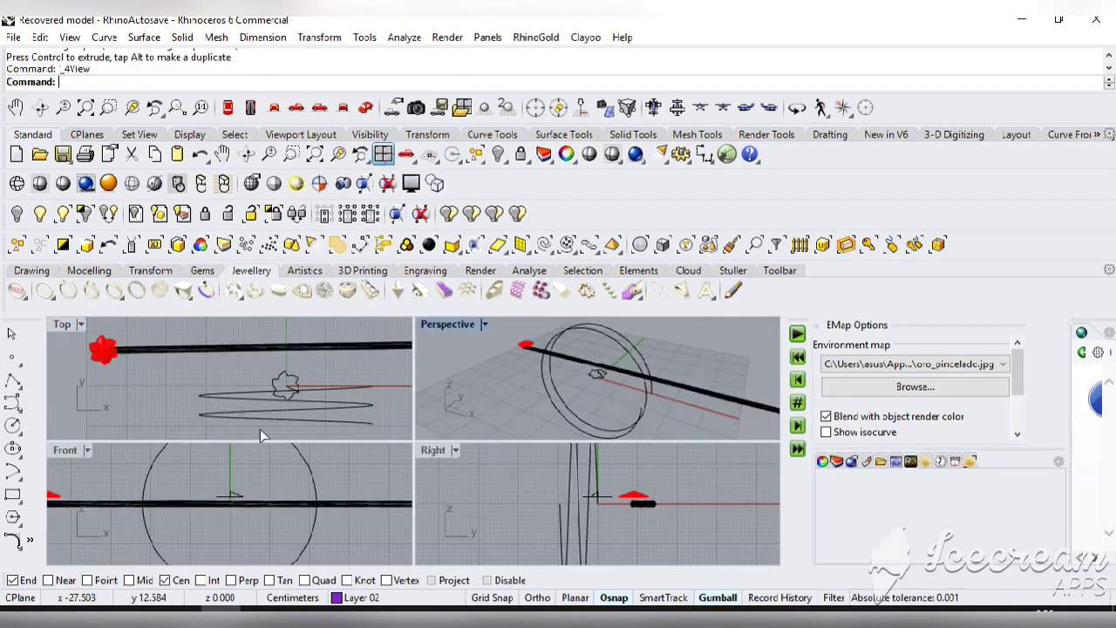
pyautogui.hotkey('ctrl', 'z')
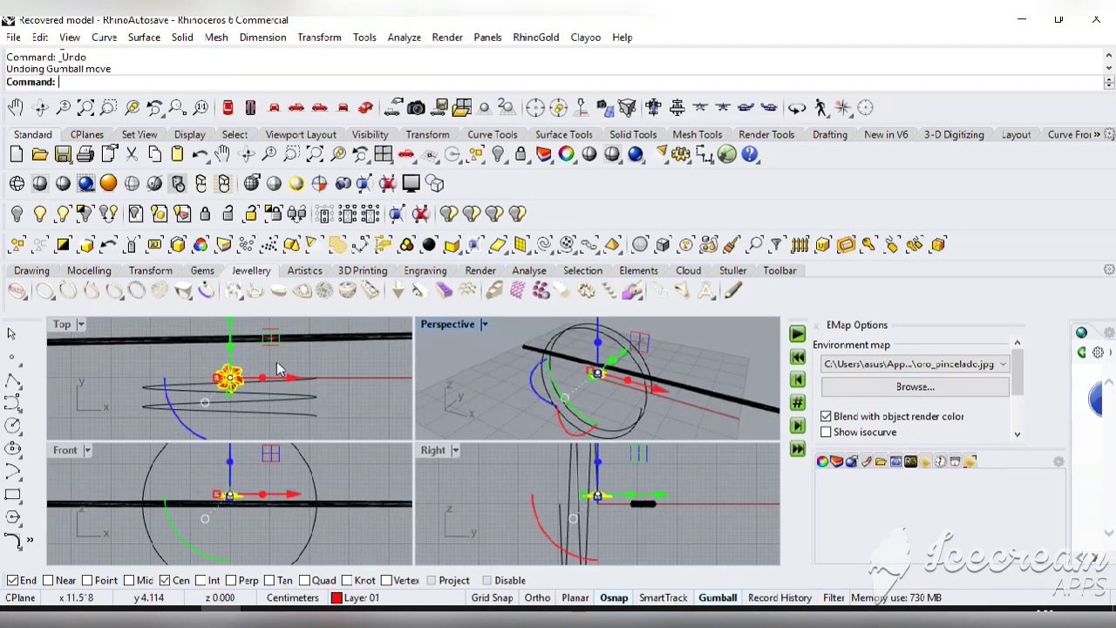
# Select the flower together with its nearby curves in the Front view and join them
pyautogui.click(276, 363)
pyautogui.moveTo(278, 468); pyautogui.dragTo(219, 498)
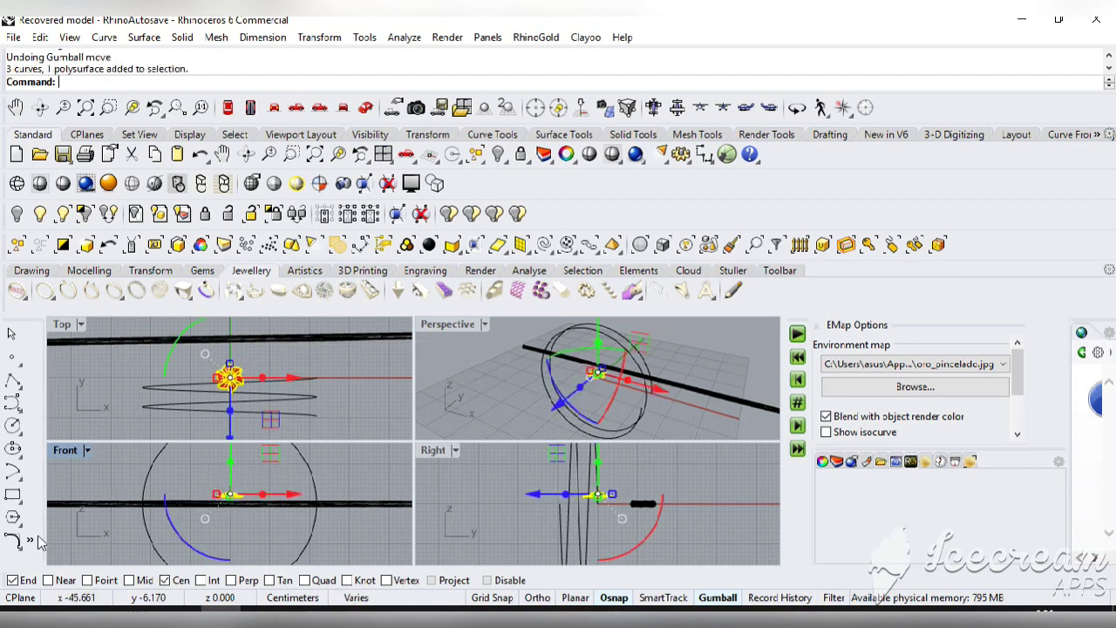
pyautogui.middleClick(152, 377)
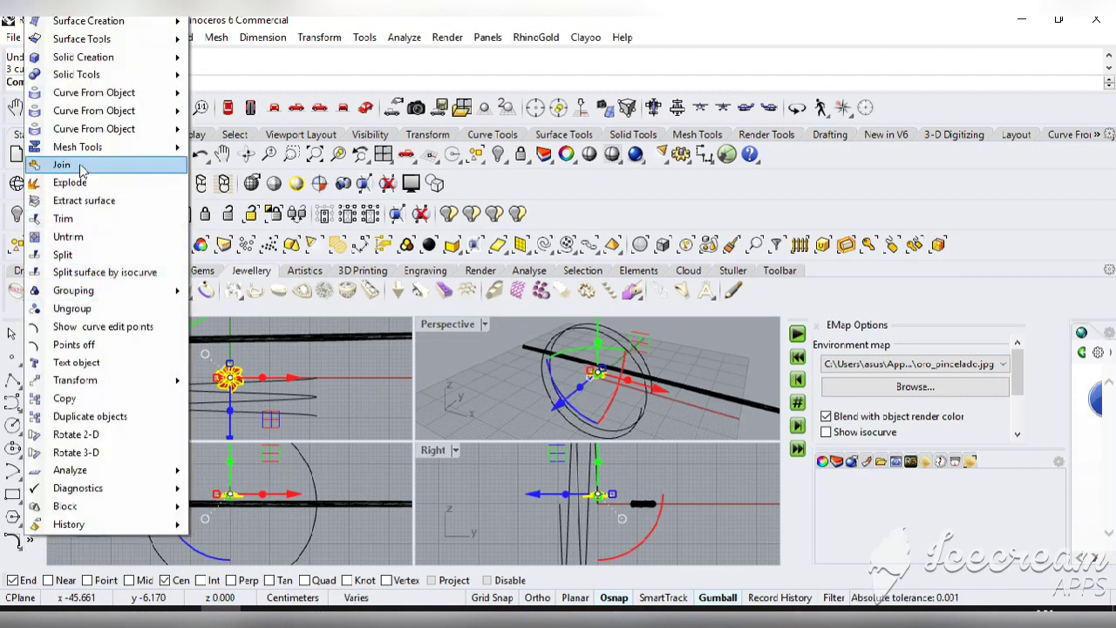
pyautogui.click(87, 162)
# Select only the flower in the enlarged Front view and group it
pyautogui.doubleClick(65, 451)
pyautogui.click(473, 447)
pyautogui.click(473, 448)
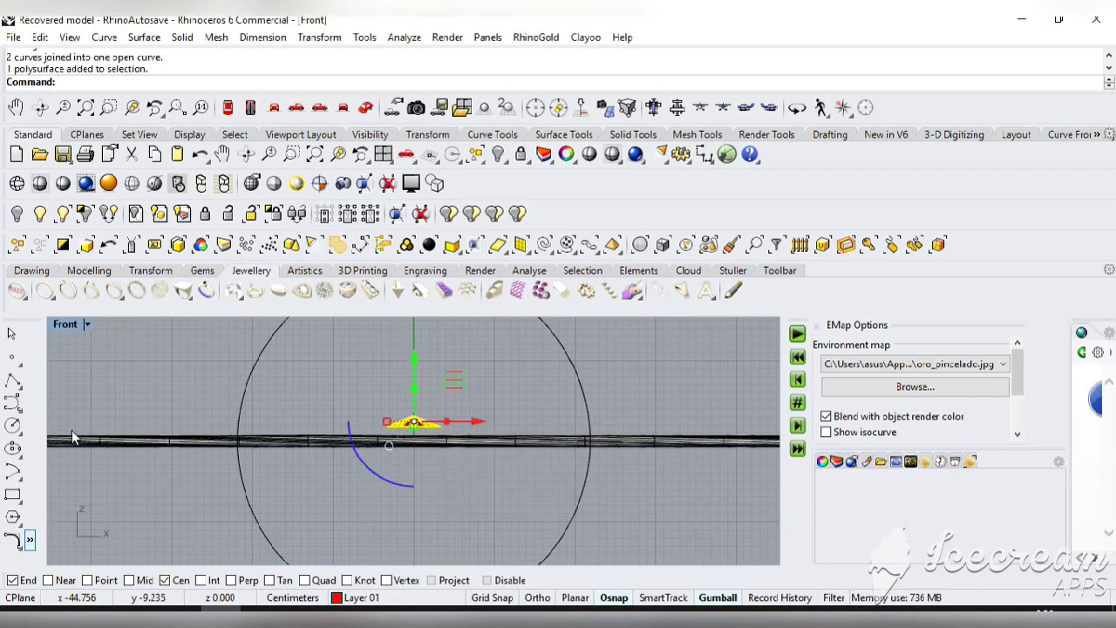
pyautogui.middleClick(60, 291)
pyautogui.moveTo(75, 288)
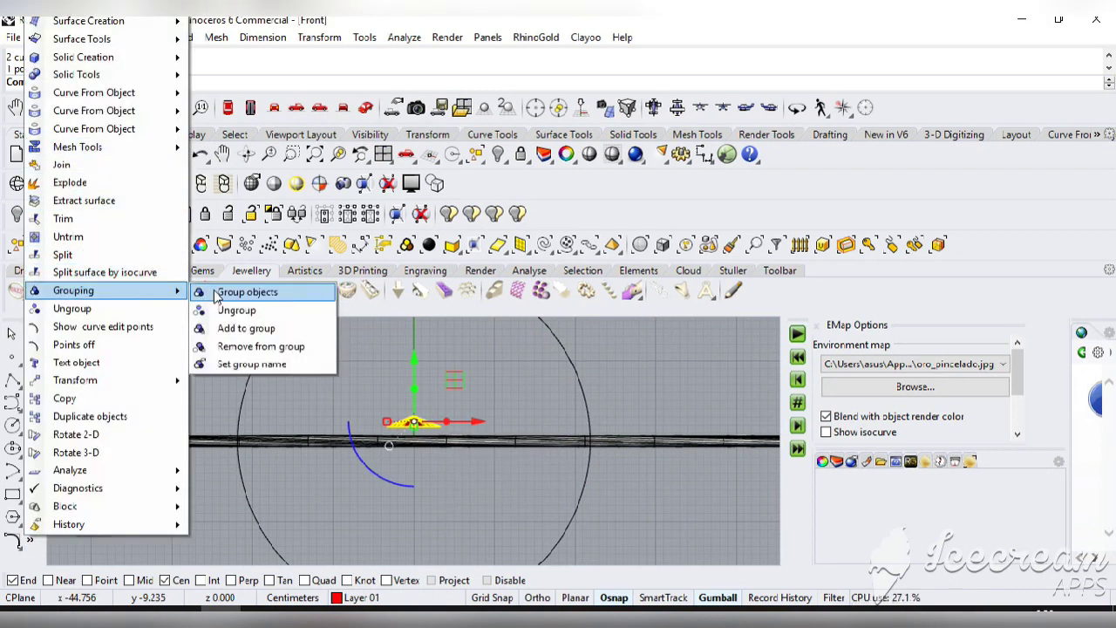
pyautogui.click(247, 292)
pyautogui.press('Return')
# Try moving the flower sideways in the Front view and undo the move
pyautogui.moveTo(453, 380); pyautogui.dragTo(391, 381)
pyautogui.hotkey('ctrl', 'z')
pyautogui.click(493, 381)
# Select the flower again and move it onto the twisted pipe's starting end in the Top view
pyautogui.click(414, 419)
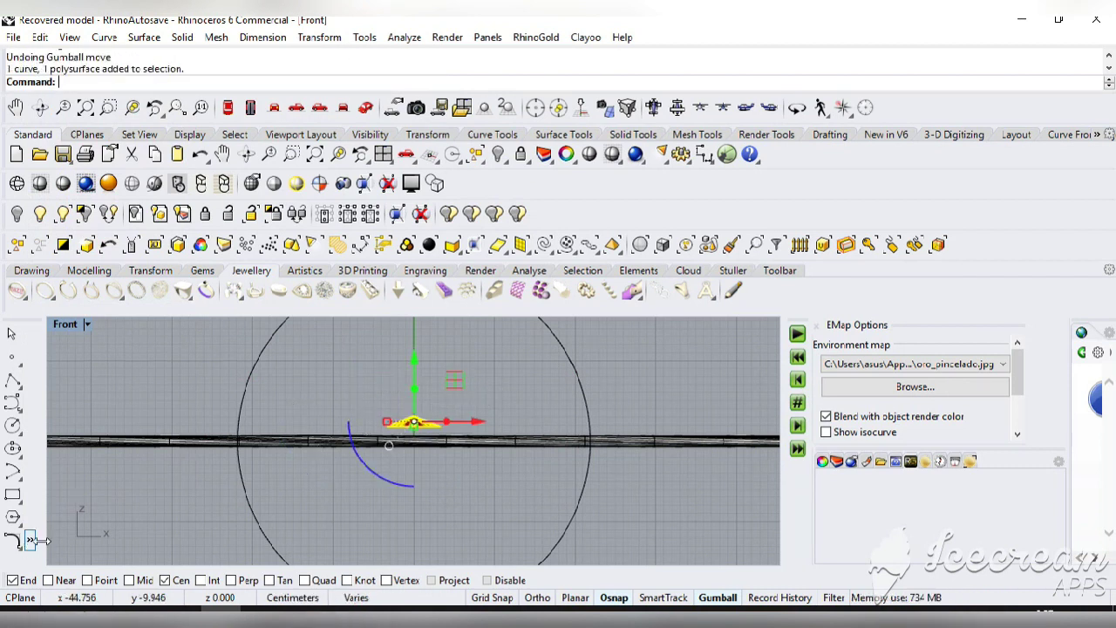
pyautogui.middleClick(105, 395)
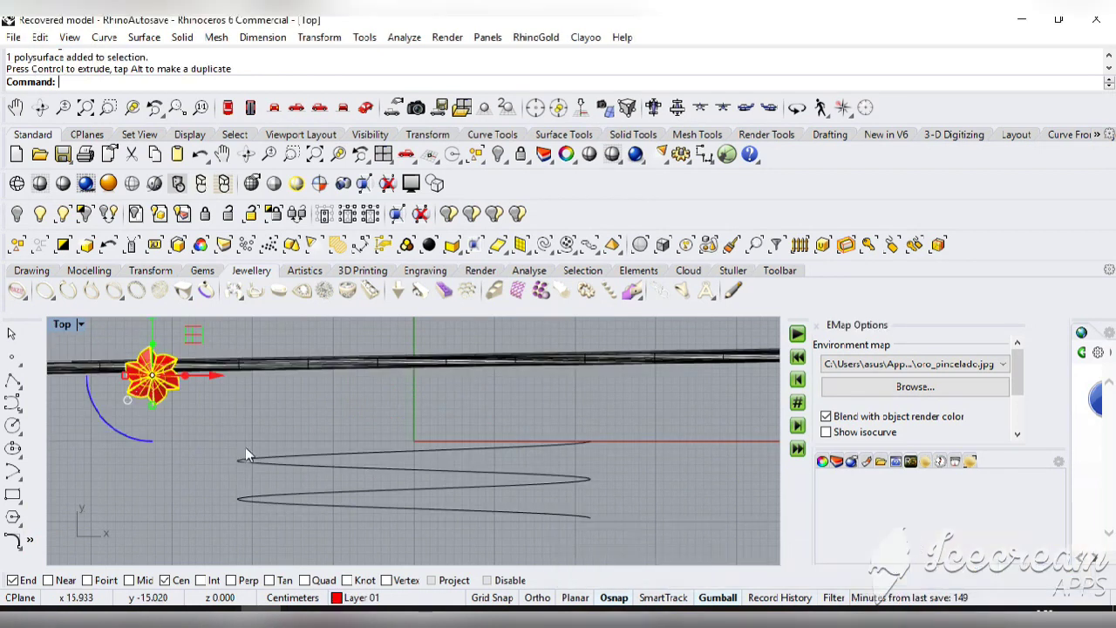
pyautogui.doubleClick(59, 323)
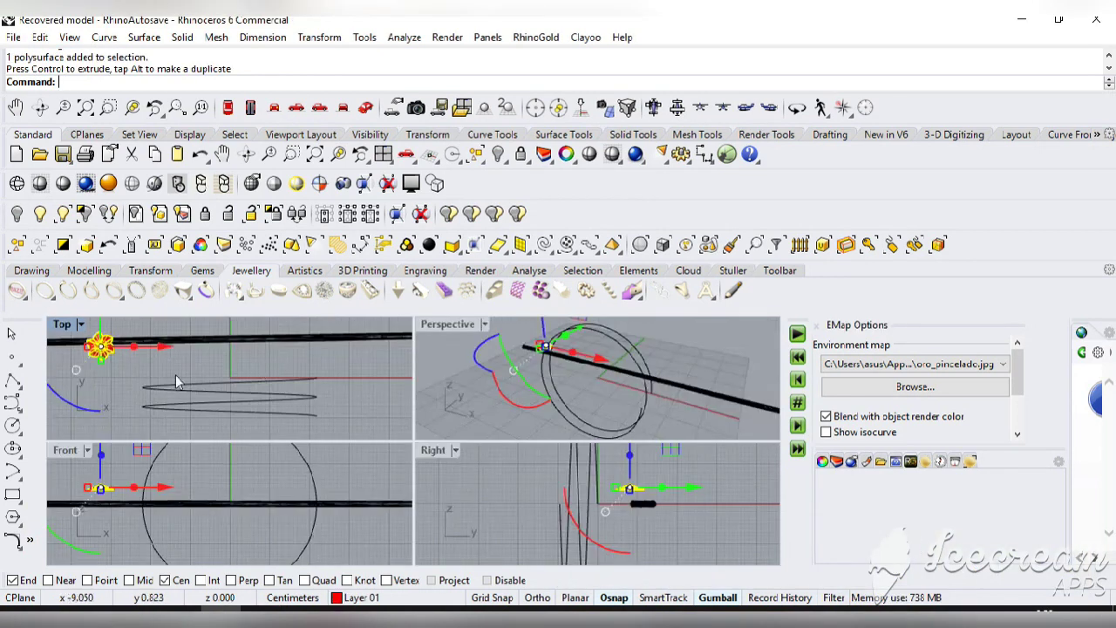
pyautogui.doubleClick(61, 323)
pyautogui.scroll(-3, 249, 418)
pyautogui.moveTo(224, 349); pyautogui.dragTo(153, 340)
pyautogui.click(204, 435)
pyautogui.doubleClick(384, 155)
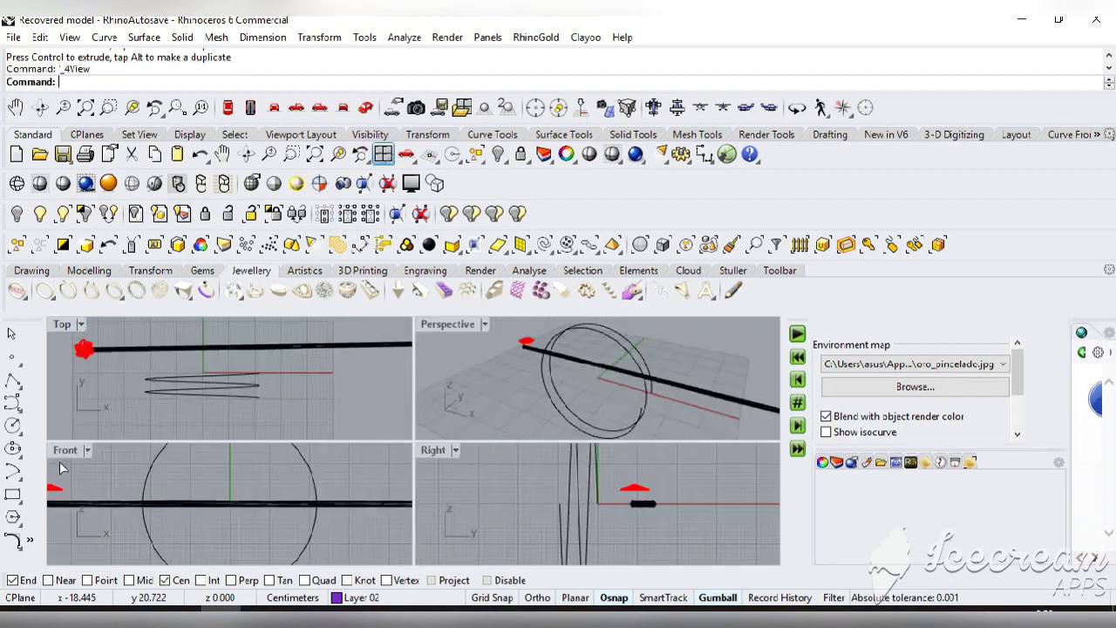
# Lower the flower onto the twisted pipe's starting end in the Front view
pyautogui.doubleClick(65, 450)
pyautogui.click(90, 425)
pyautogui.moveTo(130, 377); pyautogui.dragTo(134, 399)
pyautogui.click(427, 359)
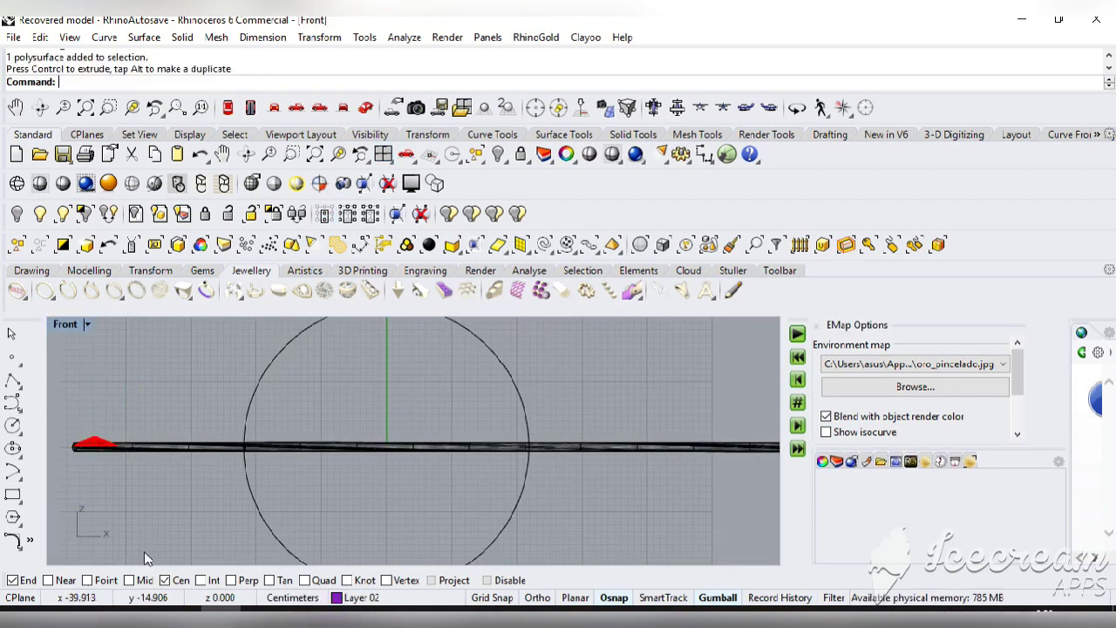
pyautogui.click(405, 155)
# Try to align the flower by its horizontal center in the Right view
pyautogui.doubleClick(431, 451)
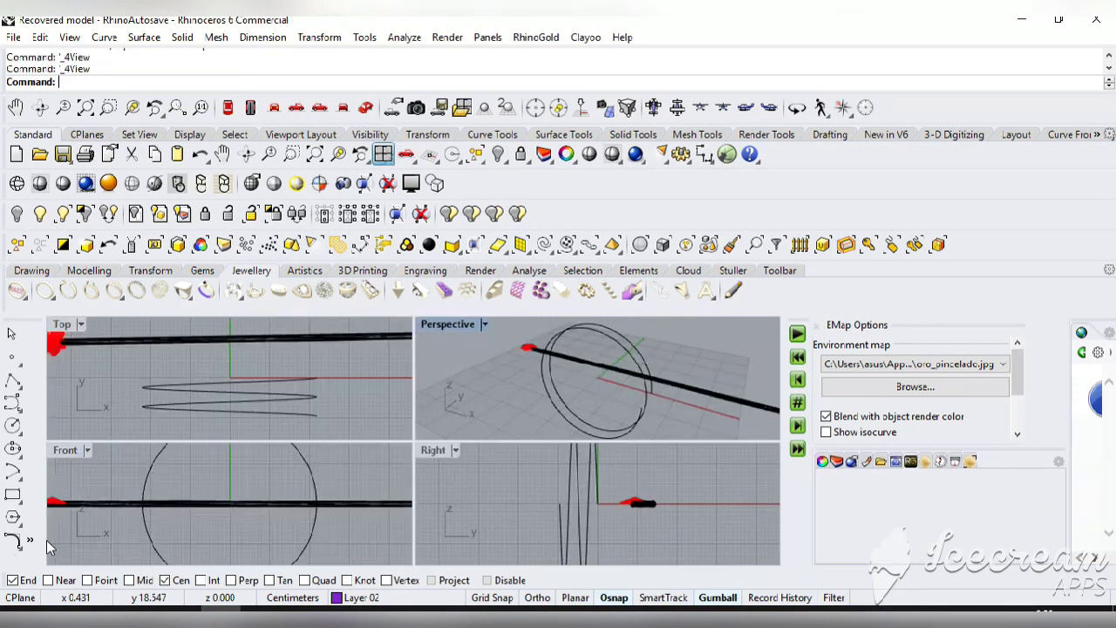
pyautogui.middleClick(121, 515)
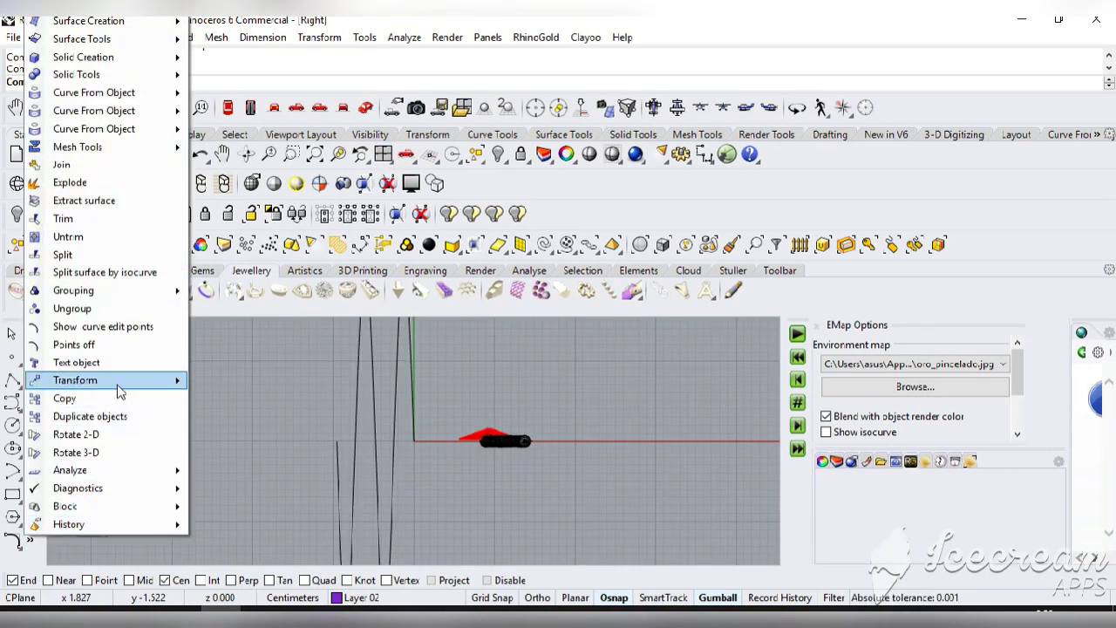
pyautogui.moveTo(75, 381)
pyautogui.moveTo(239, 451)
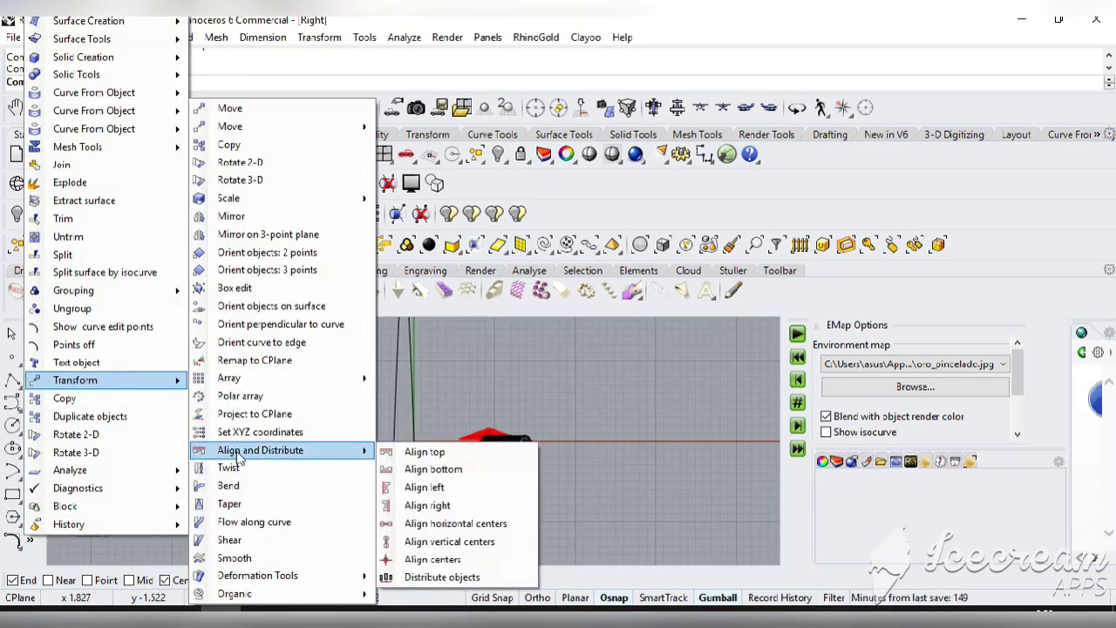
pyautogui.click(420, 524)
pyautogui.click(471, 441)
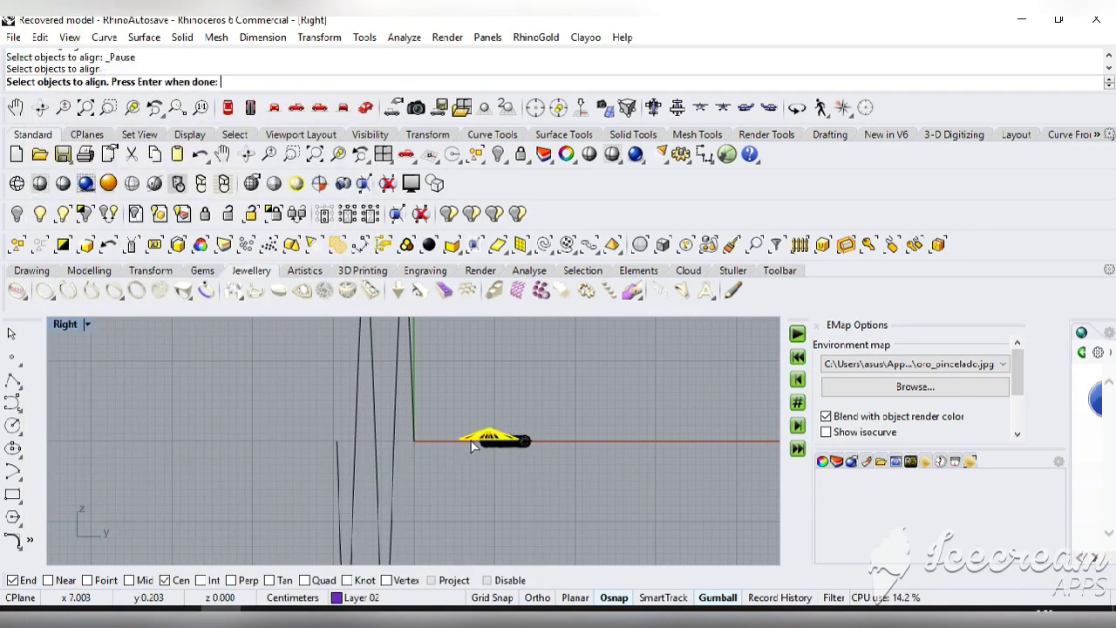
pyautogui.press('Return')
# Move the flower over the middle of the twisted pipe as seen in the Right view
pyautogui.click(510, 434)
pyautogui.click(502, 437)
pyautogui.moveTo(525, 391); pyautogui.dragTo(542, 395)
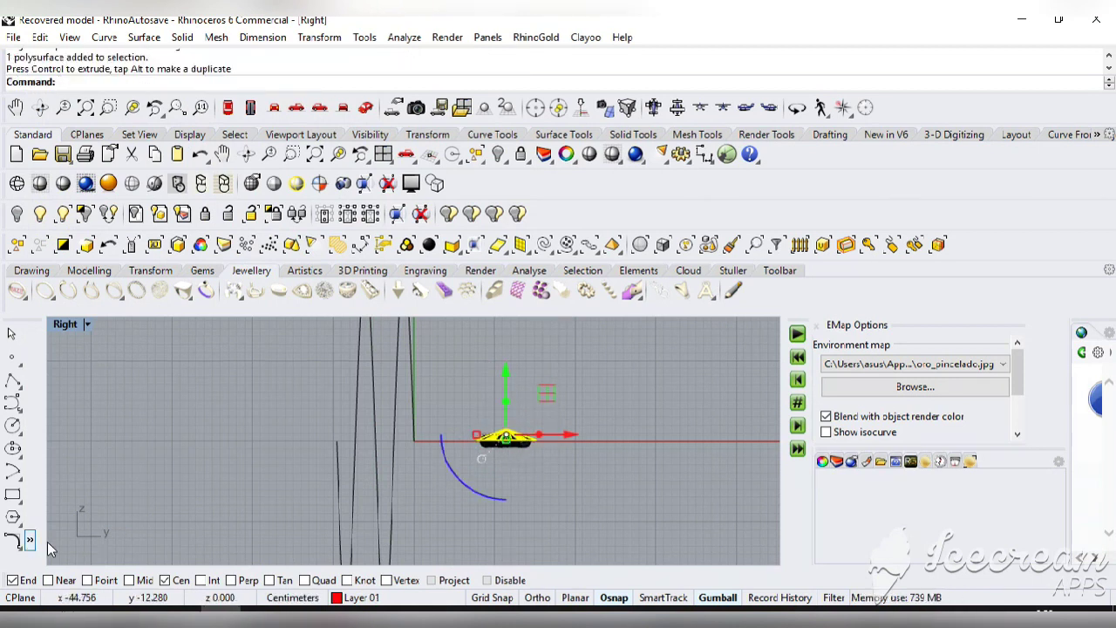
# Apply the Align top option to the flower in the Right view
pyautogui.middleClick(104, 528)
pyautogui.moveTo(75, 380)
pyautogui.moveTo(349, 450)
pyautogui.click(421, 452)
pyautogui.click(548, 442)
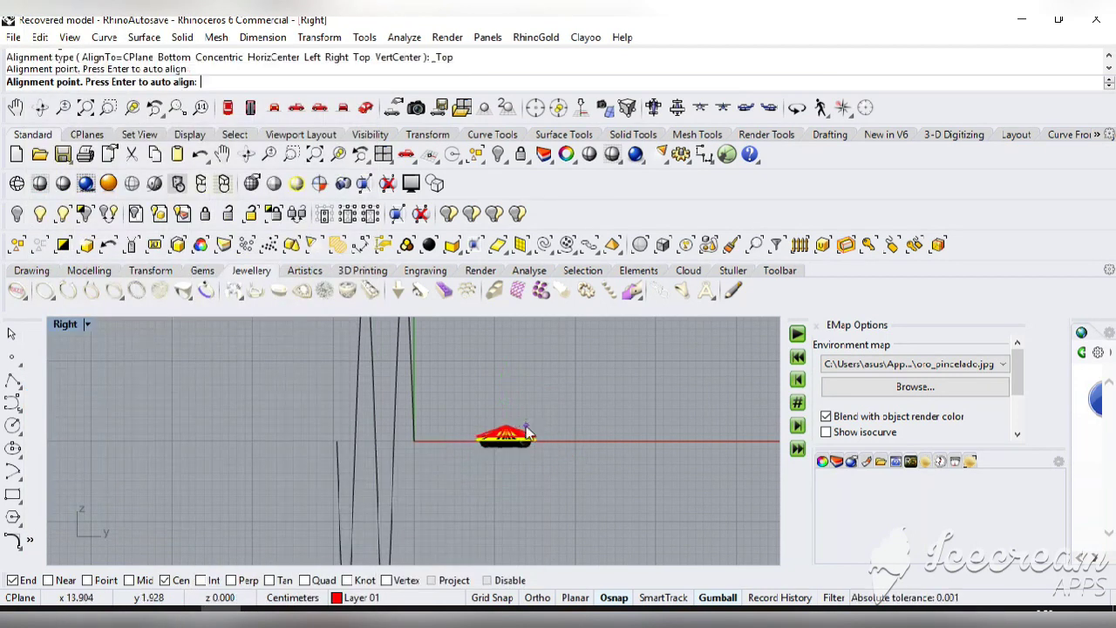
pyautogui.click(383, 154)
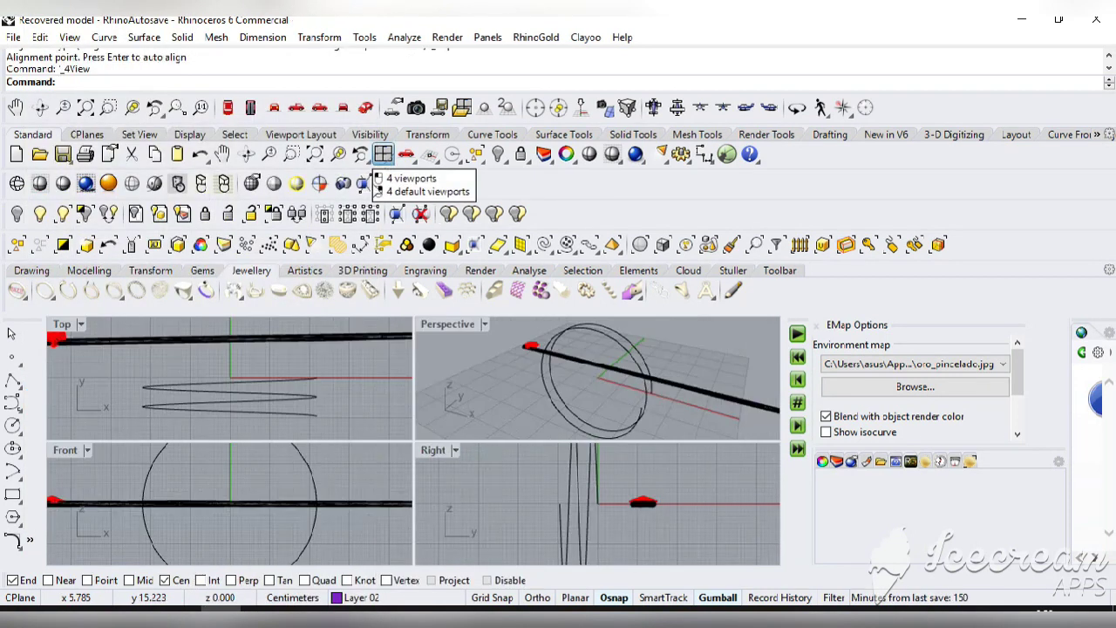
# Move the flower back onto the twisted pipe's starting end in the Top view
pyautogui.doubleClick(56, 324)
pyautogui.scroll(-4, 291, 407)
pyautogui.click(140, 364)
pyautogui.moveTo(175, 328); pyautogui.dragTo(175, 335)
pyautogui.click(383, 154)
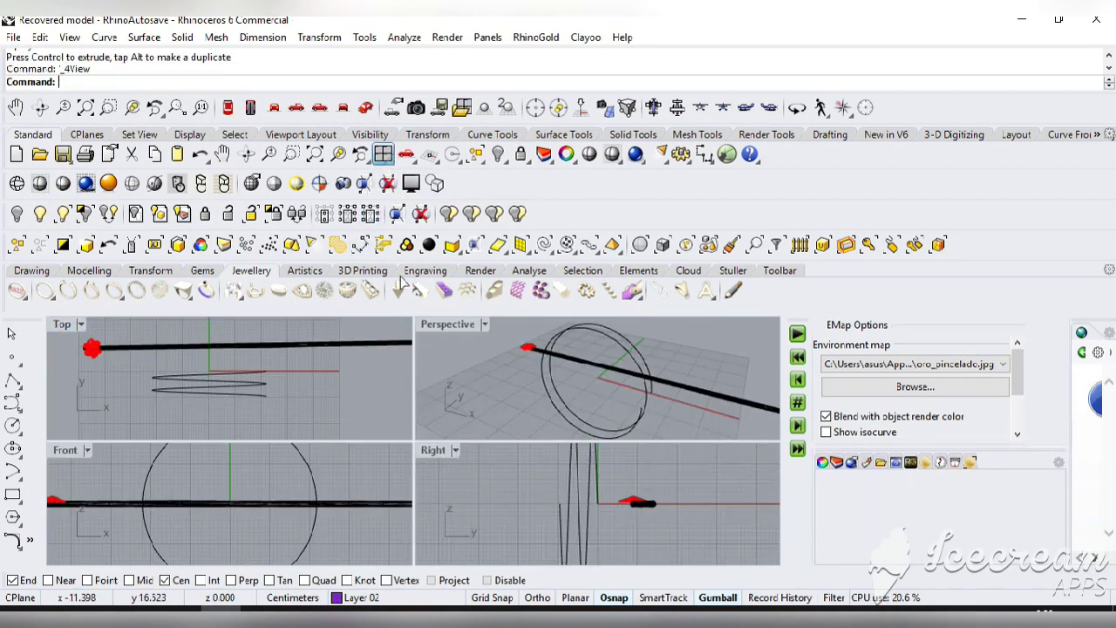
# Lower the flower against the twisted pipe's starting end in an angled view
pyautogui.doubleClick(436, 450)
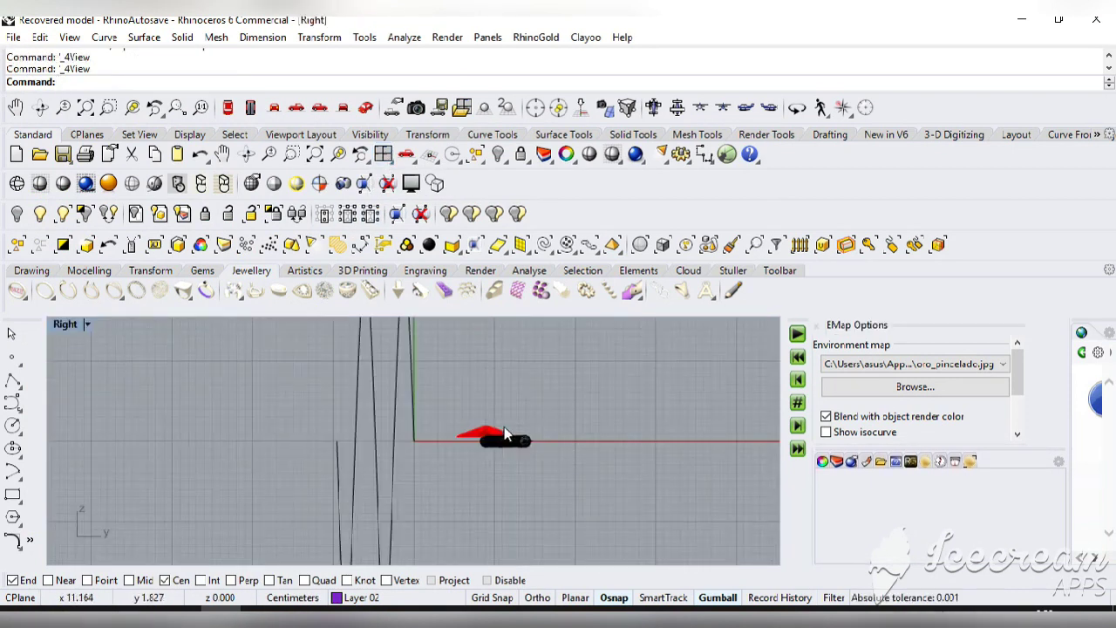
pyautogui.click(524, 435)
pyautogui.click(246, 155)
pyautogui.moveTo(422, 483); pyautogui.dragTo(521, 532)
pyautogui.click(96, 361)
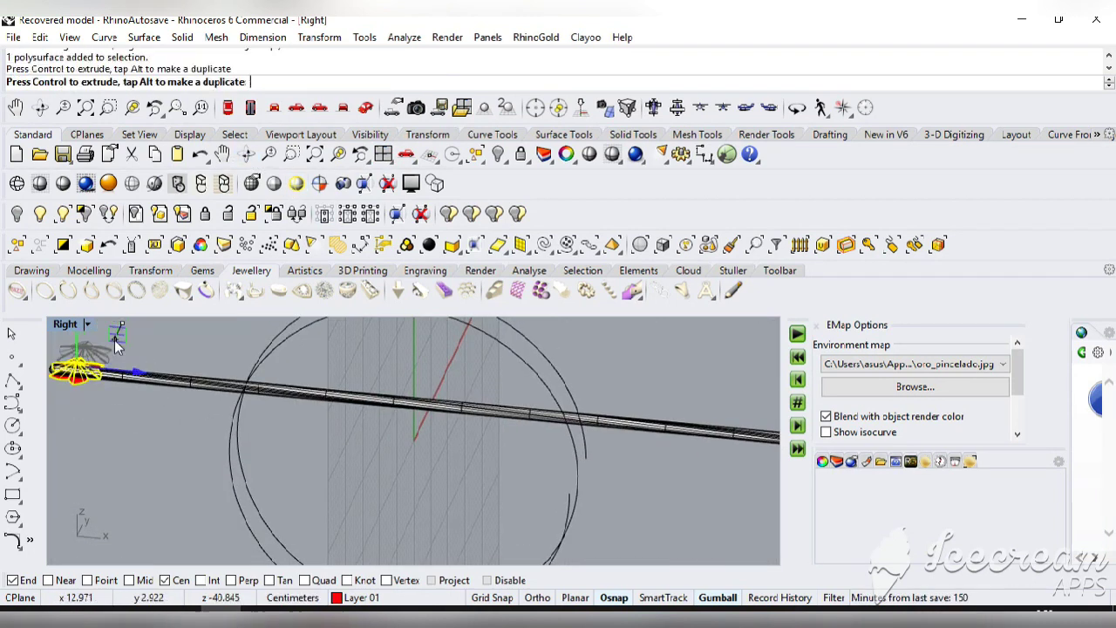
# Select the two-turn helix curve and hide it
pyautogui.click(383, 154)
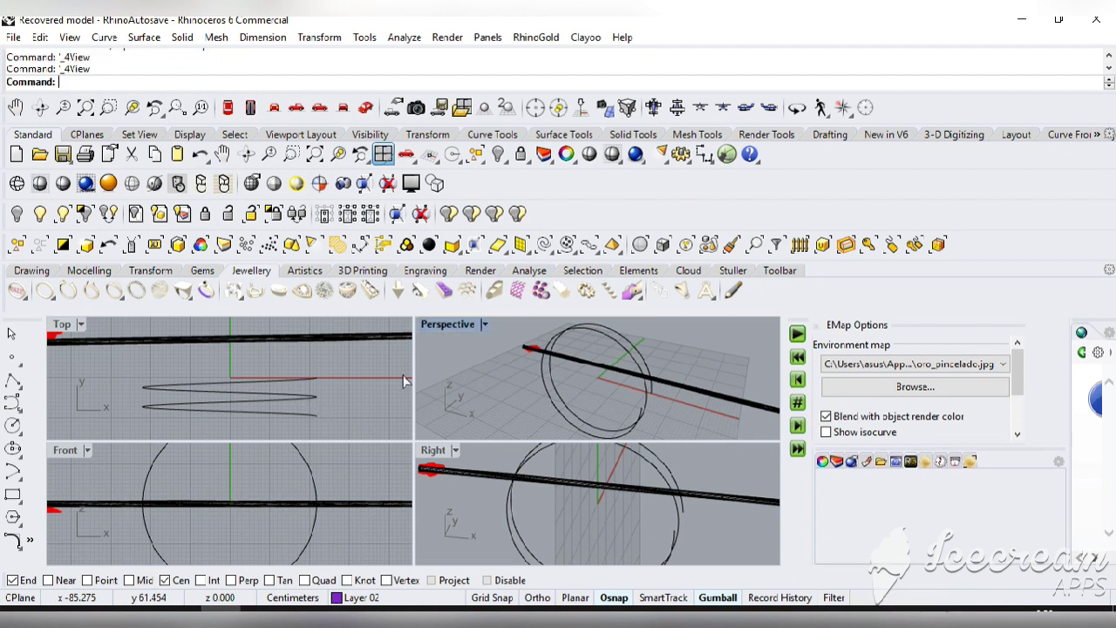
pyautogui.moveTo(351, 373); pyautogui.dragTo(141, 422)
pyautogui.click(498, 154)
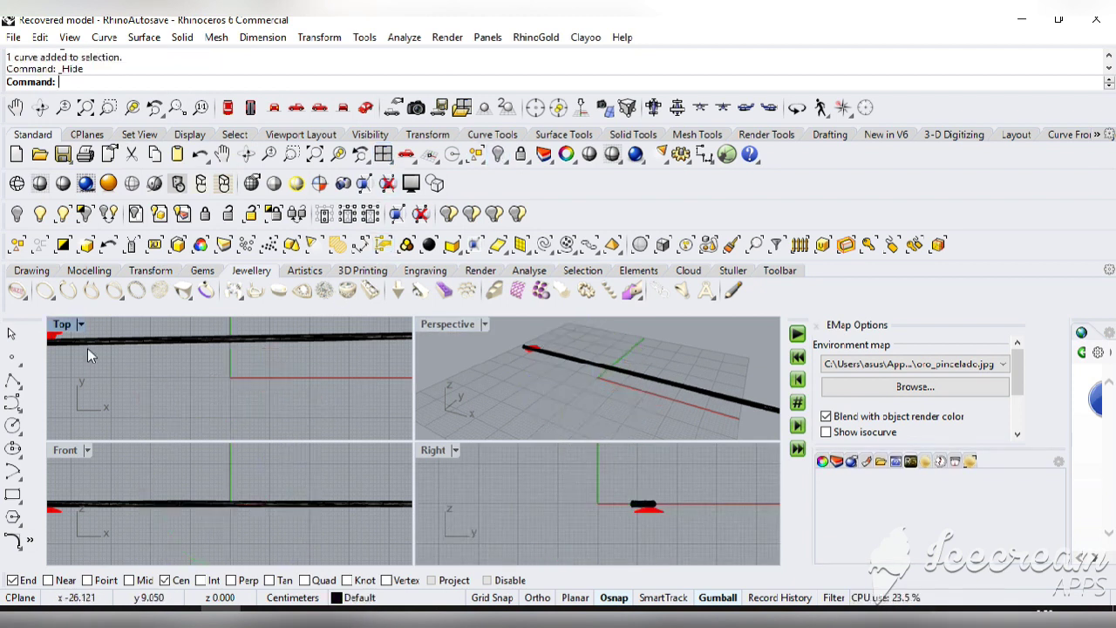
# Shift the flower slightly in the Top view to center it across the twisted pipe's starting end
pyautogui.doubleClick(73, 326)
pyautogui.scroll(-6, 319, 412)
pyautogui.scroll(-2, 385, 417)
pyautogui.click(240, 389)
pyautogui.moveTo(278, 351); pyautogui.dragTo(280, 360)
pyautogui.click(325, 431)
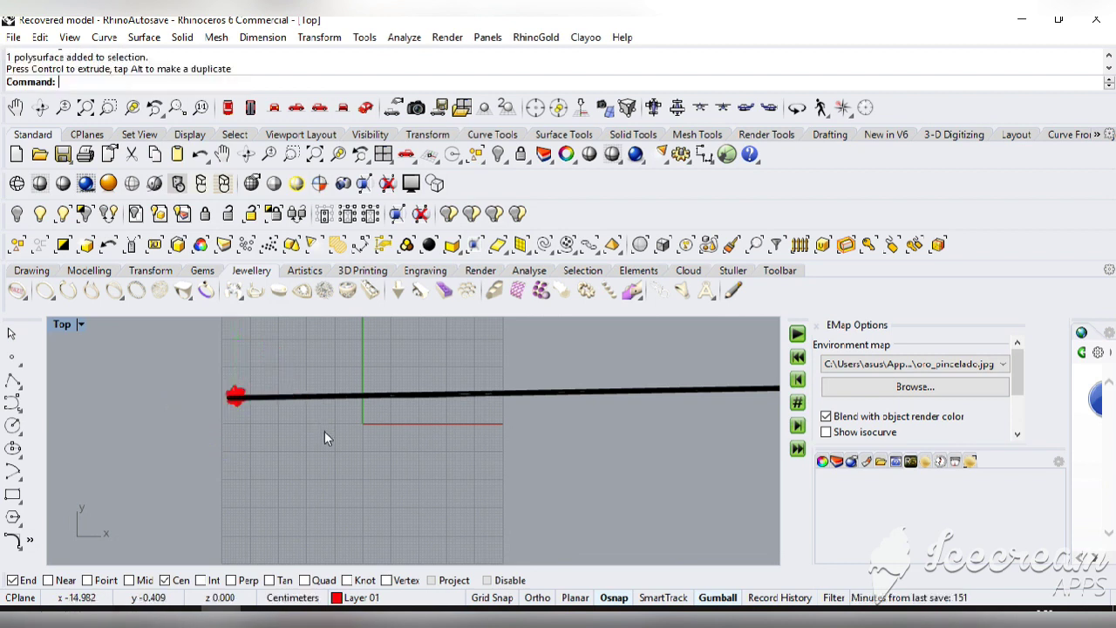
pyautogui.click(407, 154)
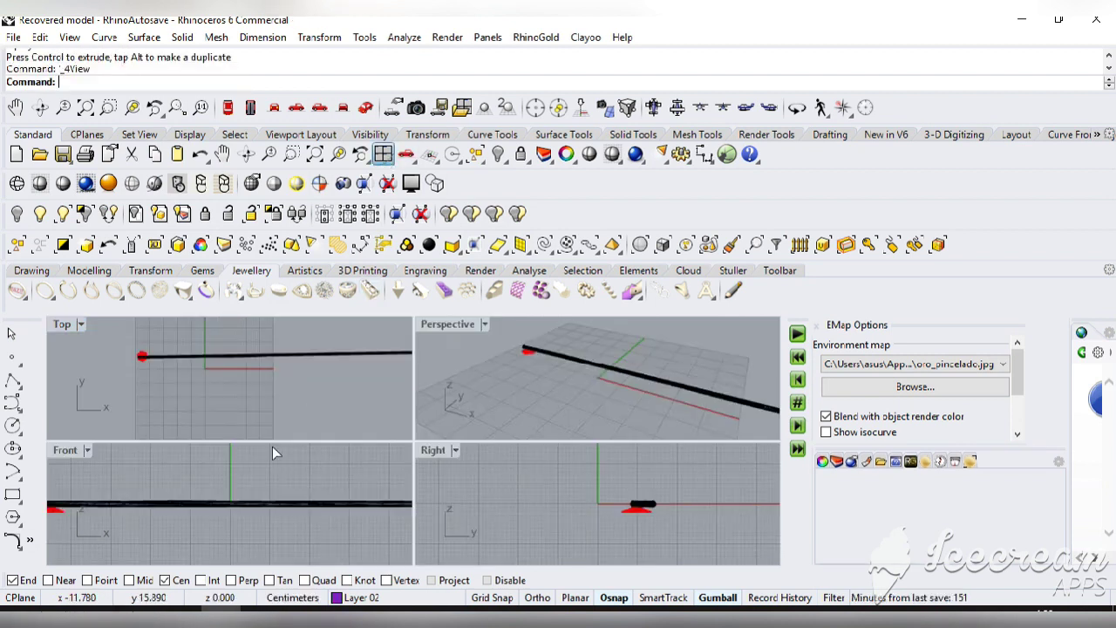
# Move the twisted pipe away from the straight guide curve toward the origin in the Right view
pyautogui.click(646, 505)
pyautogui.moveTo(682, 460); pyautogui.dragTo(639, 462)
pyautogui.click(662, 560)
pyautogui.click(640, 514)
pyautogui.click(620, 560)
pyautogui.click(199, 616)
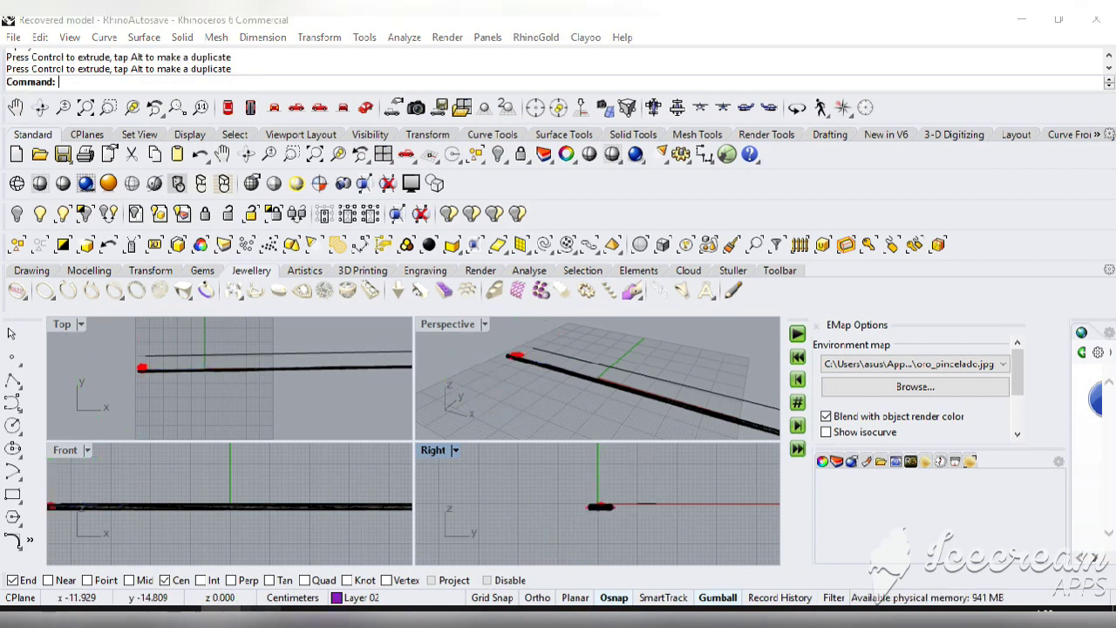
pyautogui.click(585, 571)
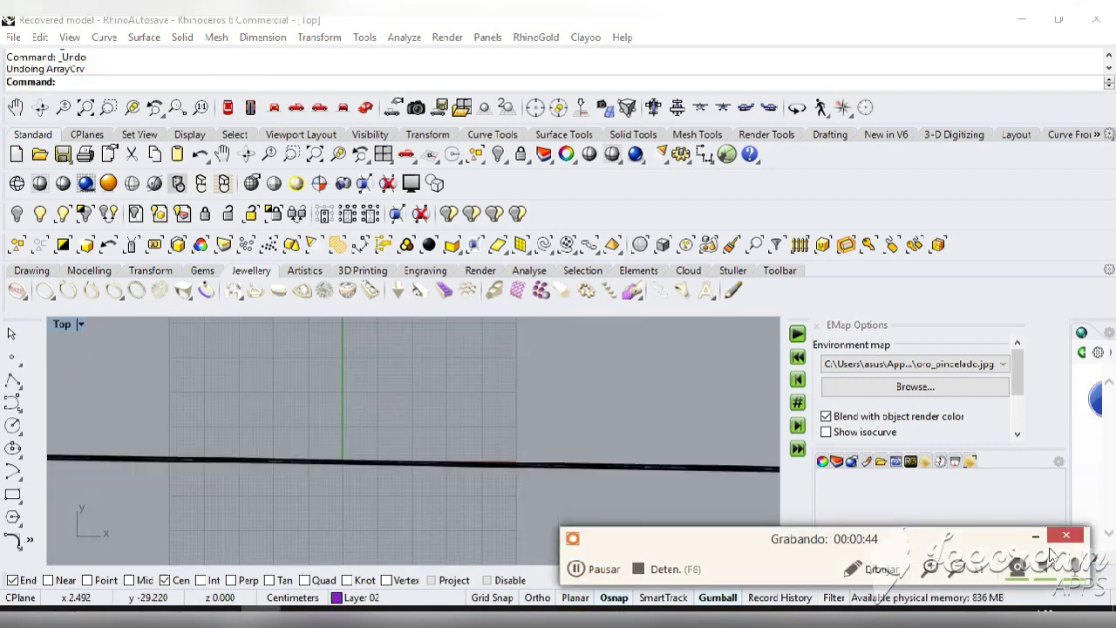
pyautogui.click(1034, 534)
# Array the flower along the twisted pipe's straight curve with 30 items and Freeform orientation
pyautogui.scroll(-2, 481, 396)
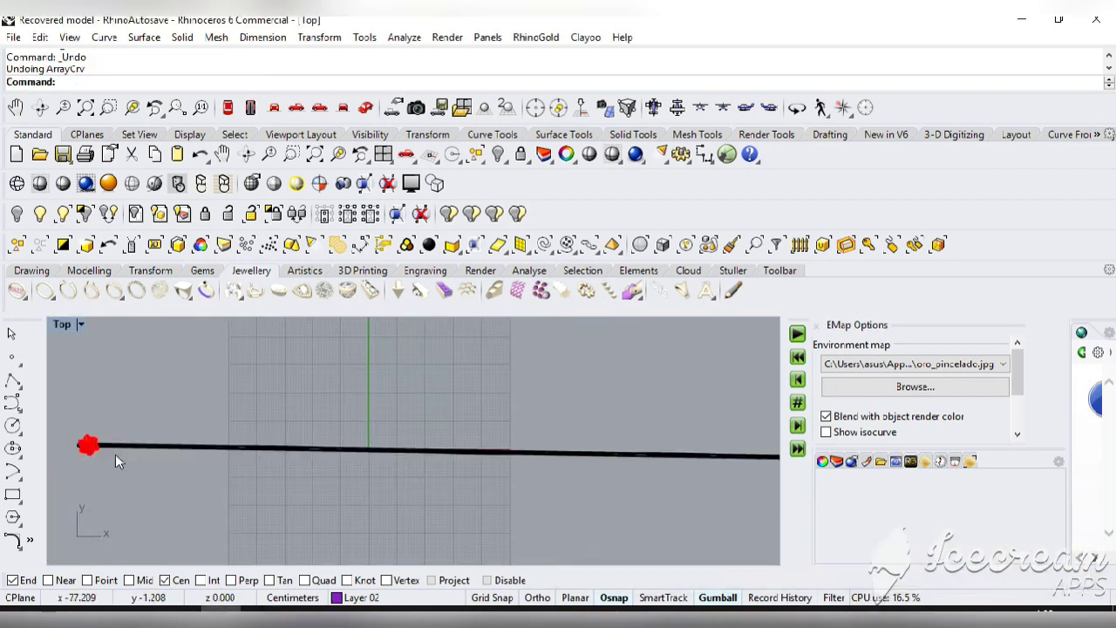
pyautogui.click(90, 450)
pyautogui.scroll(2, 116, 472)
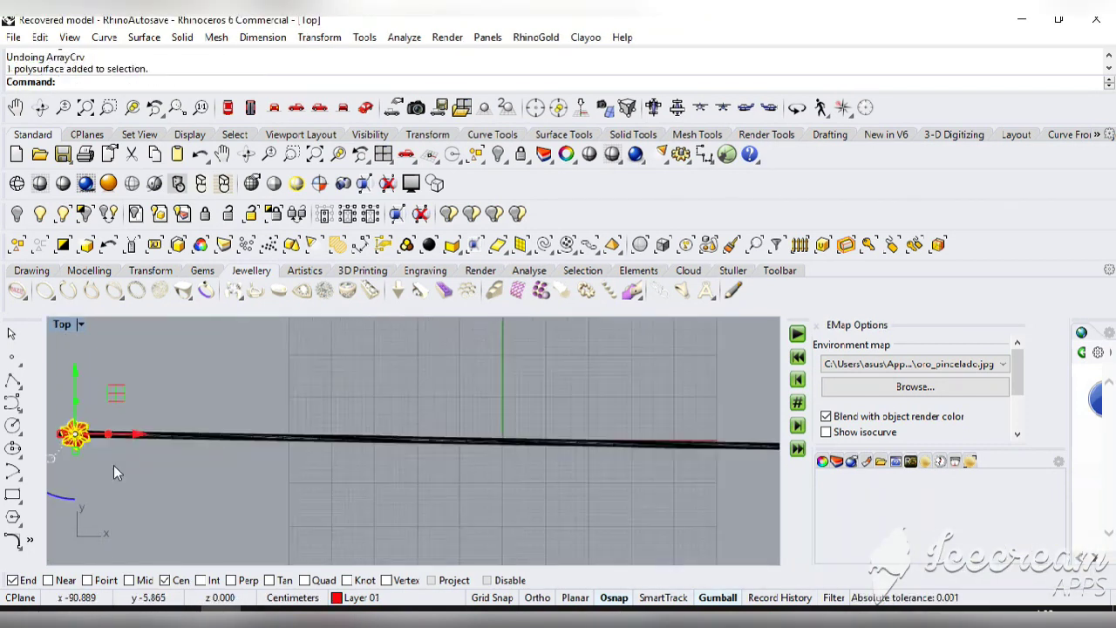
pyautogui.click(319, 37)
pyautogui.moveTo(333, 247)
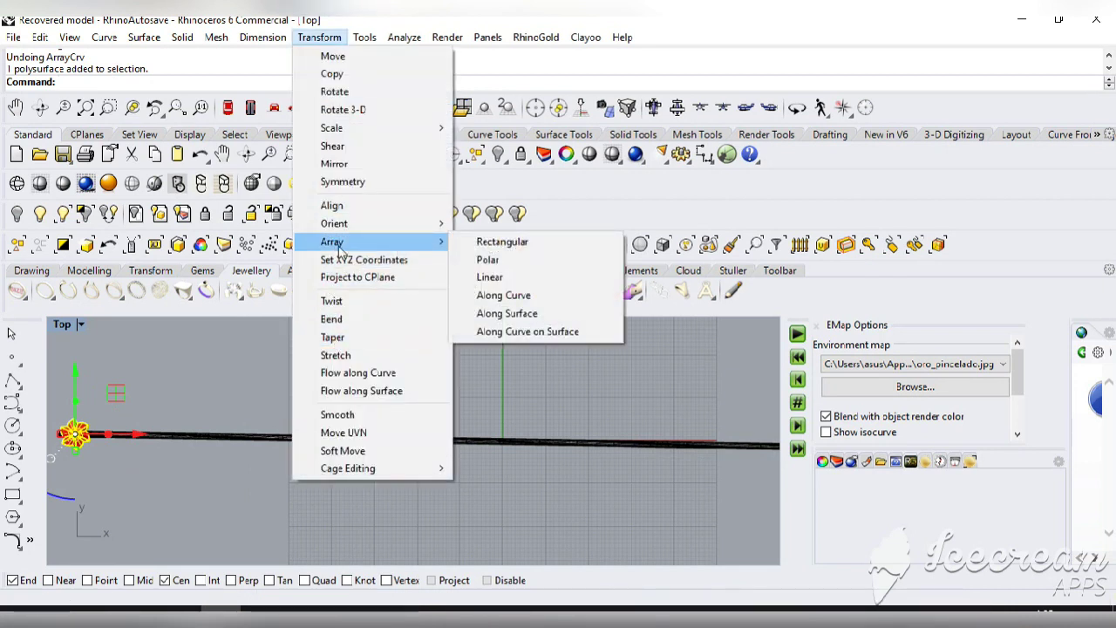
pyautogui.click(528, 297)
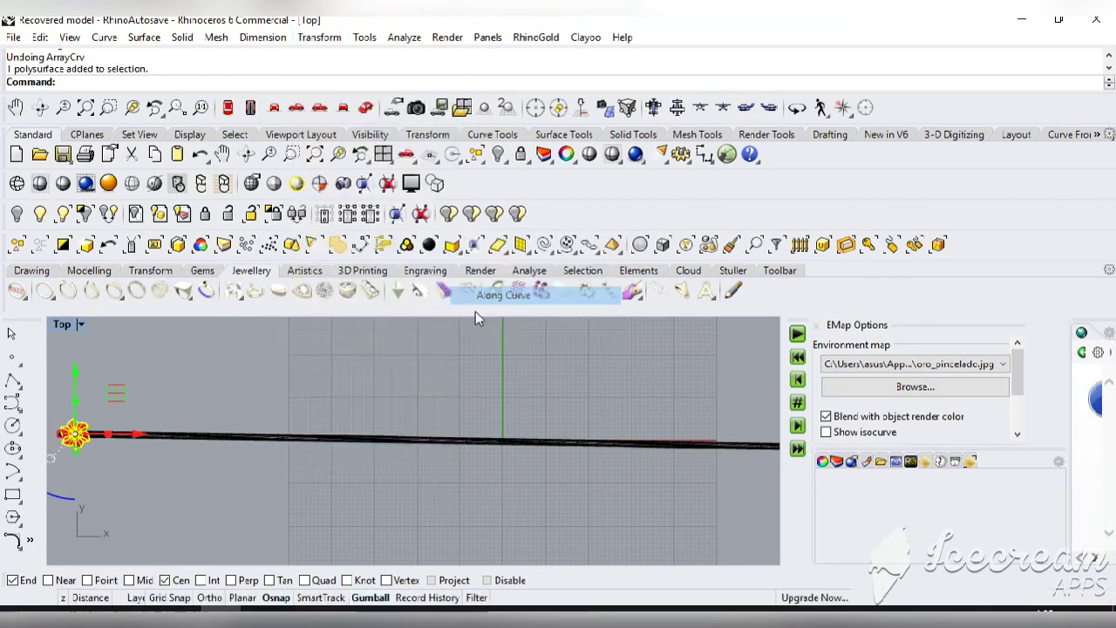
pyautogui.click(166, 437)
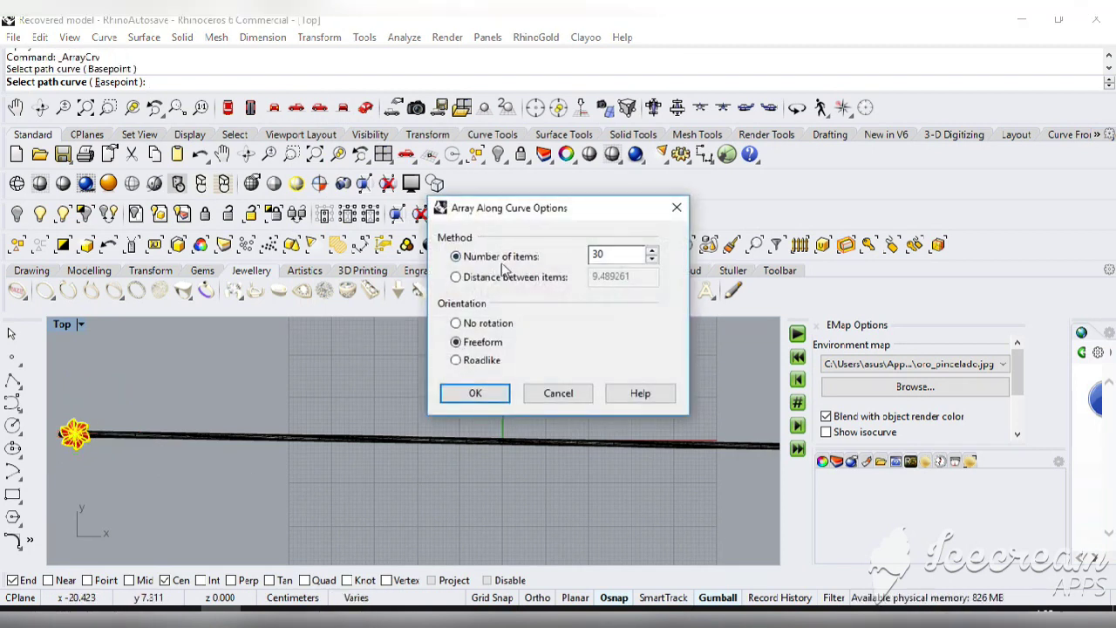
pyautogui.click(475, 394)
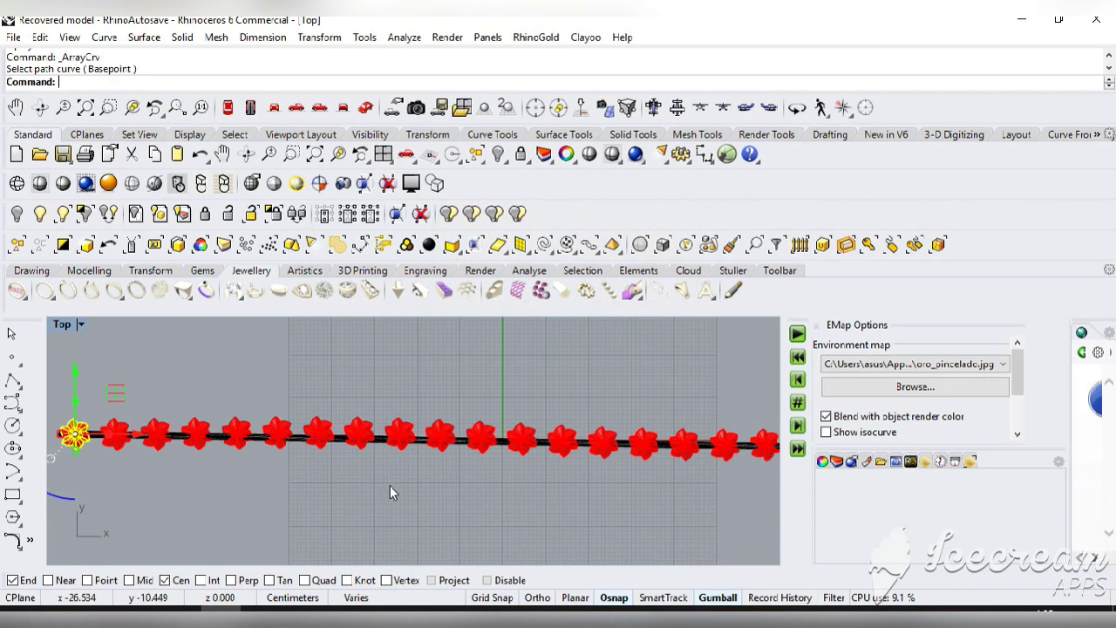
# Select the twisted pipe beneath the row of flowers and hide it
pyautogui.doubleClick(392, 154)
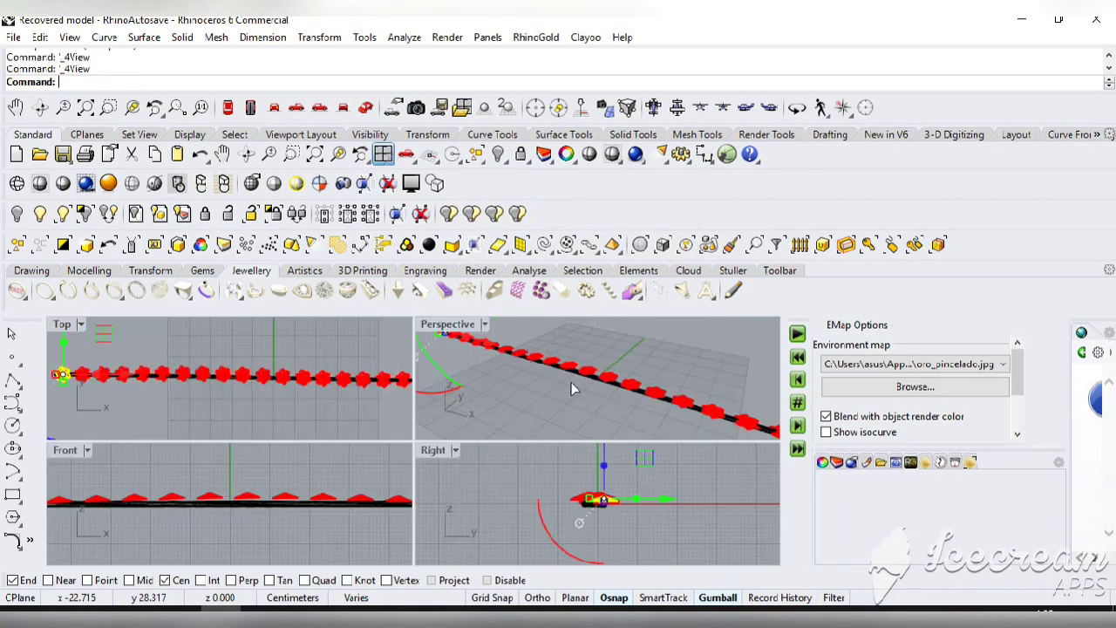
pyautogui.click(367, 375)
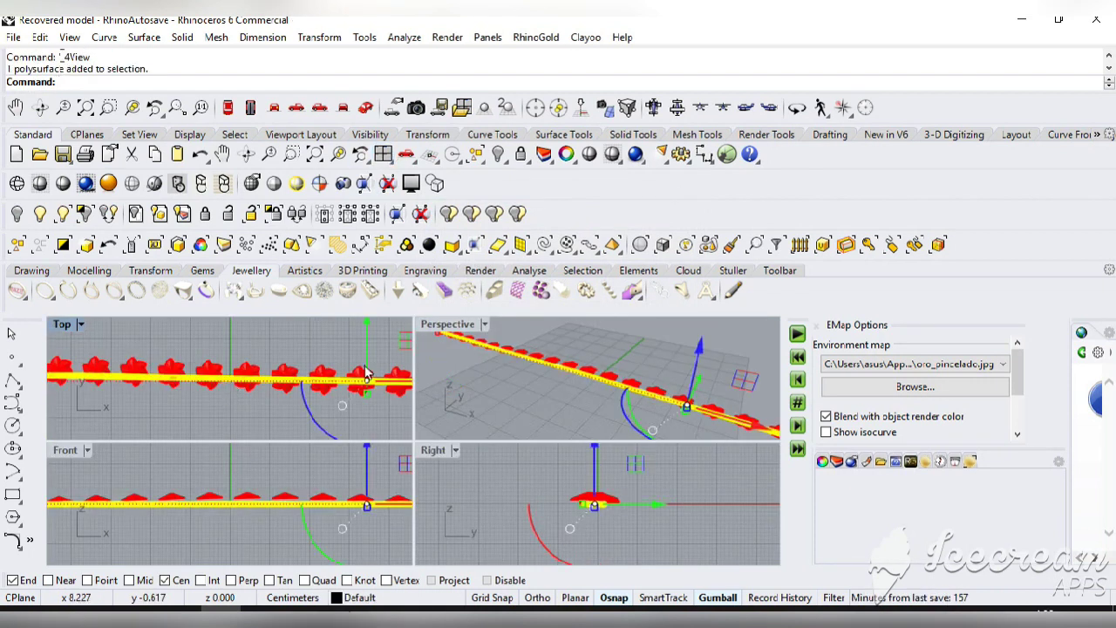
pyautogui.click(498, 155)
# Select all 30 arrayed flowers in the Front view
pyautogui.doubleClick(70, 452)
pyautogui.scroll(-5, 369, 463)
pyautogui.click(232, 160)
pyautogui.moveTo(760, 399); pyautogui.dragTo(649, 397)
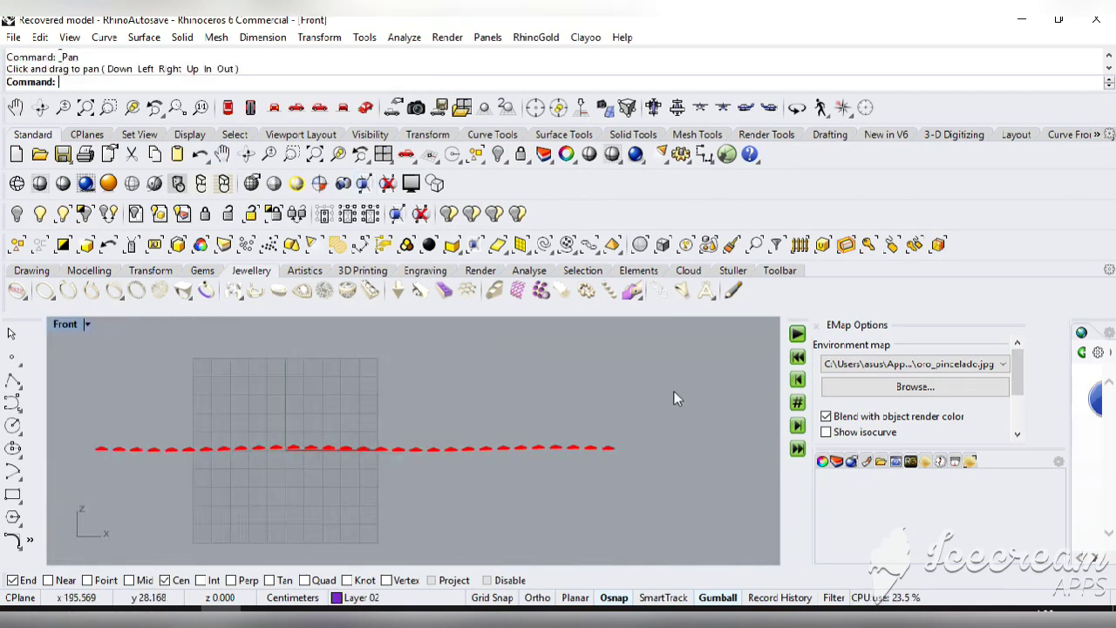
pyautogui.moveTo(246, 465); pyautogui.dragTo(96, 453)
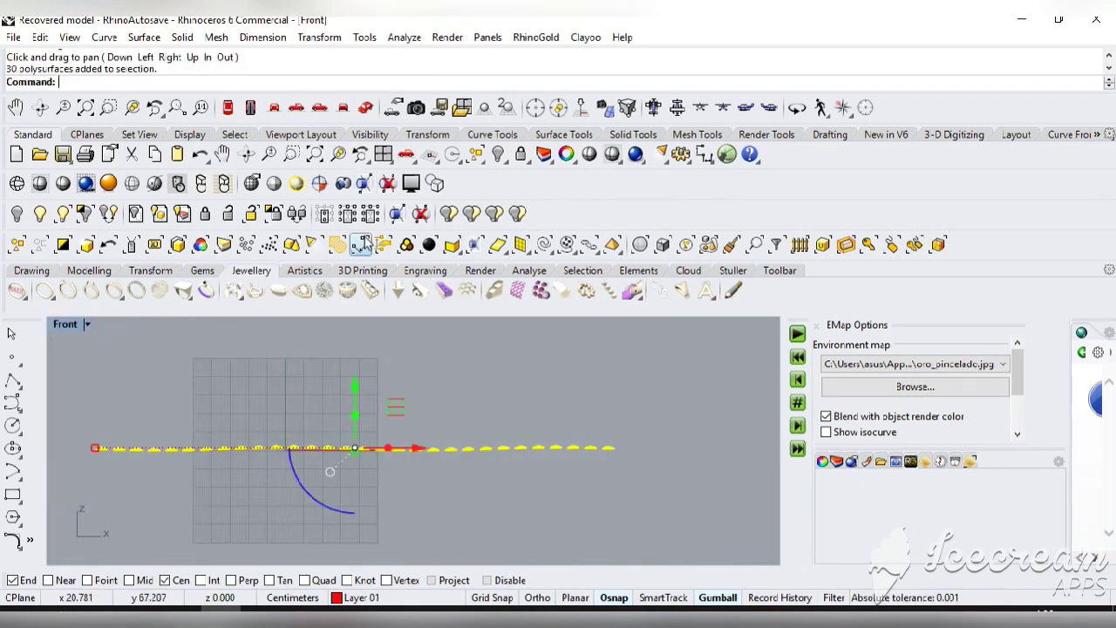
# Group the 30 selected flowers into one object and clear the selection
pyautogui.middleClick(86, 319)
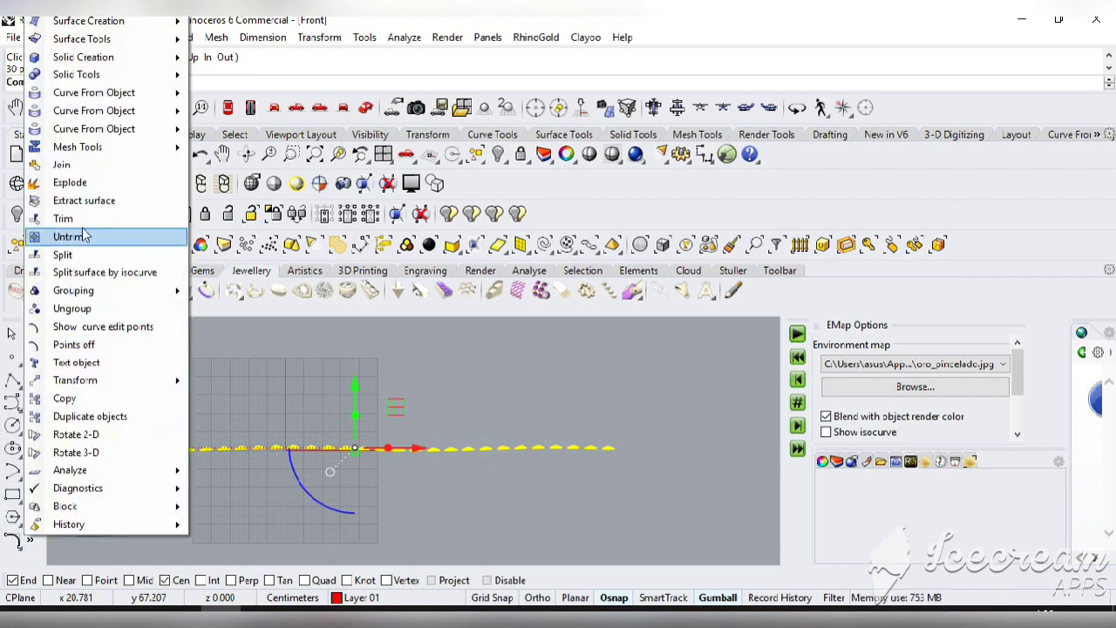
pyautogui.moveTo(131, 292)
pyautogui.click(246, 294)
pyautogui.press('Escape')
pyautogui.scroll(3, 407, 511)
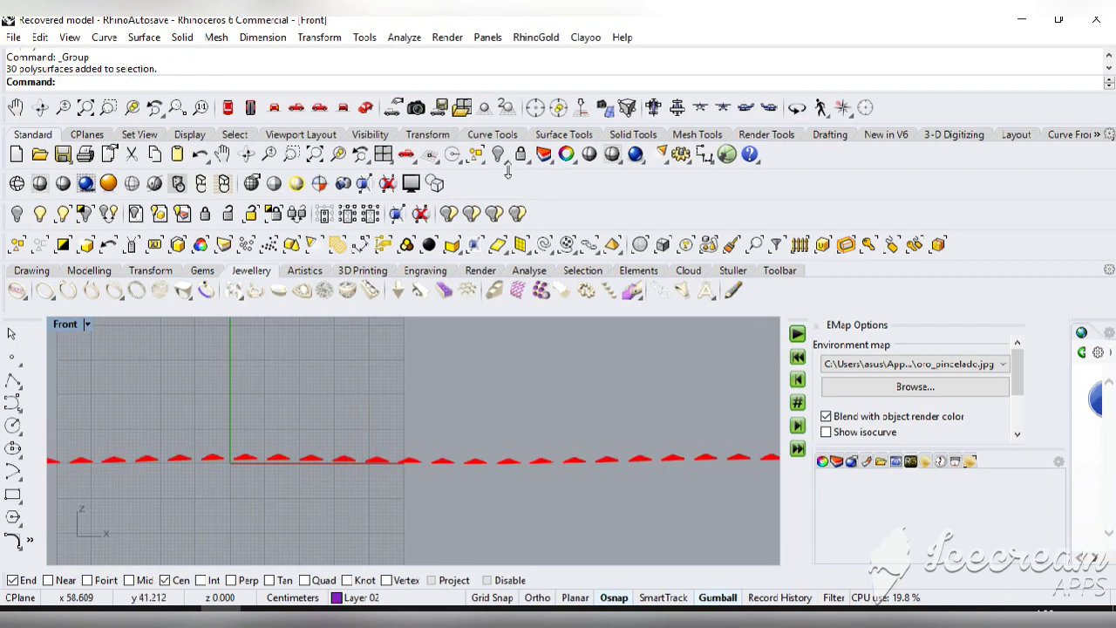
# Show the hidden objects, then hide only the helix curve so the flowers and twisted pipe remain displayed
pyautogui.rightClick(498, 154)
pyautogui.click(364, 385)
pyautogui.scroll(-2, 309, 404)
pyautogui.click(384, 155)
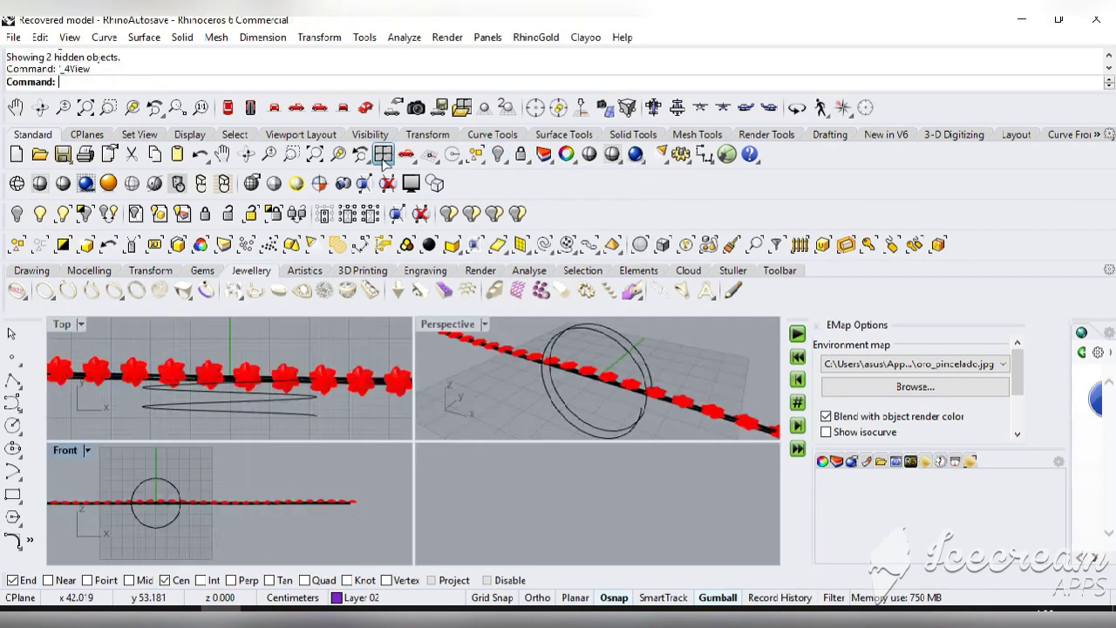
pyautogui.click(311, 411)
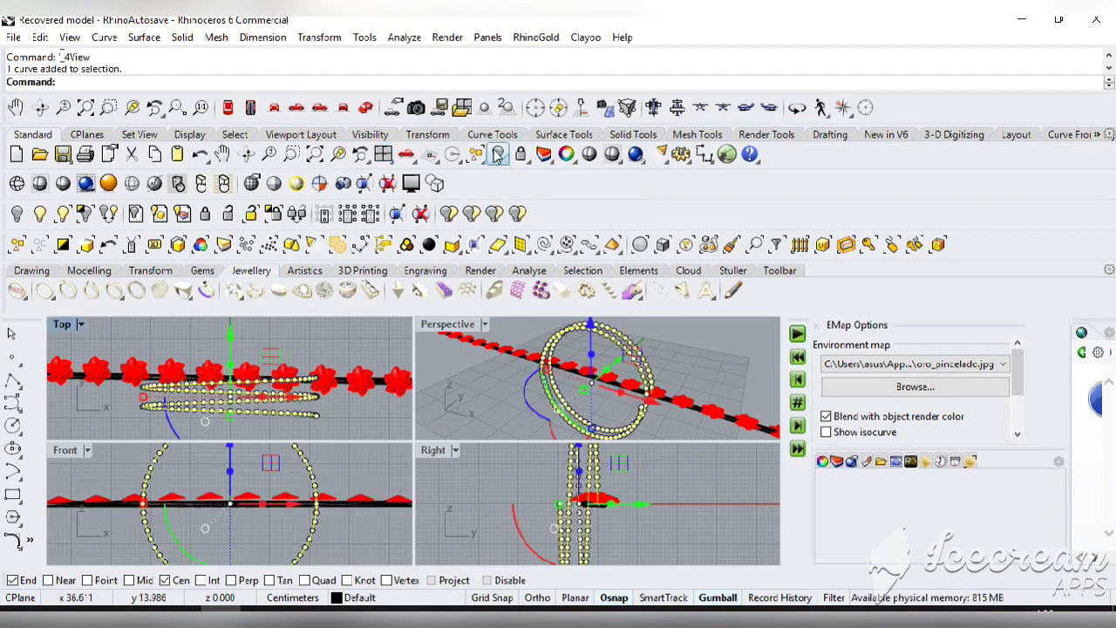
pyautogui.click(498, 154)
# Raise the grouped row of flowers clear above the twisted pipe in the Front view
pyautogui.doubleClick(74, 453)
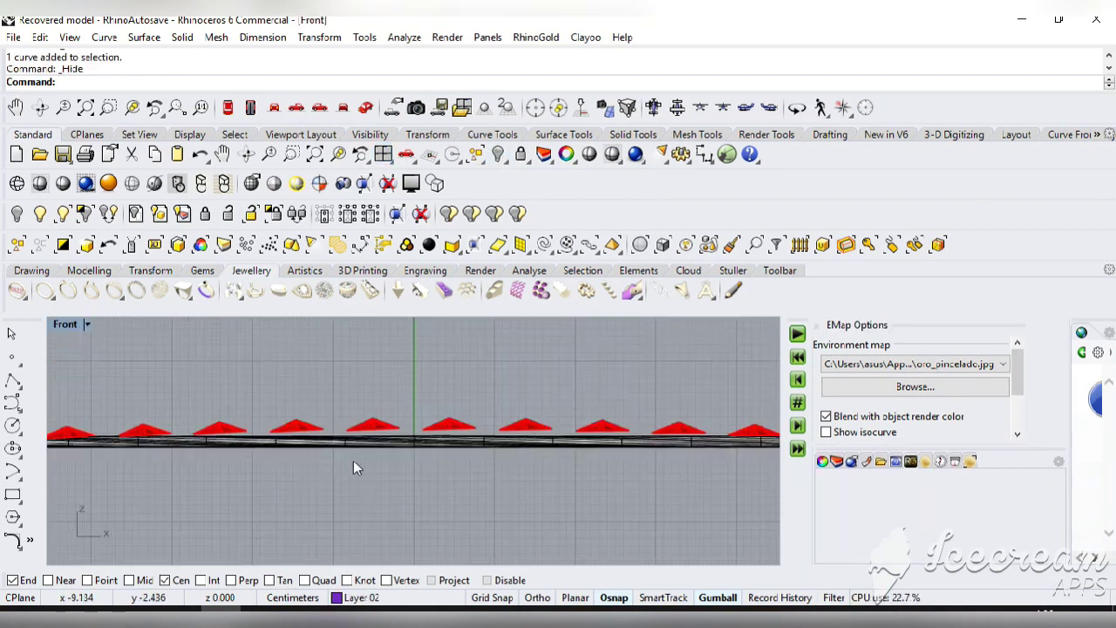
pyautogui.click(499, 436)
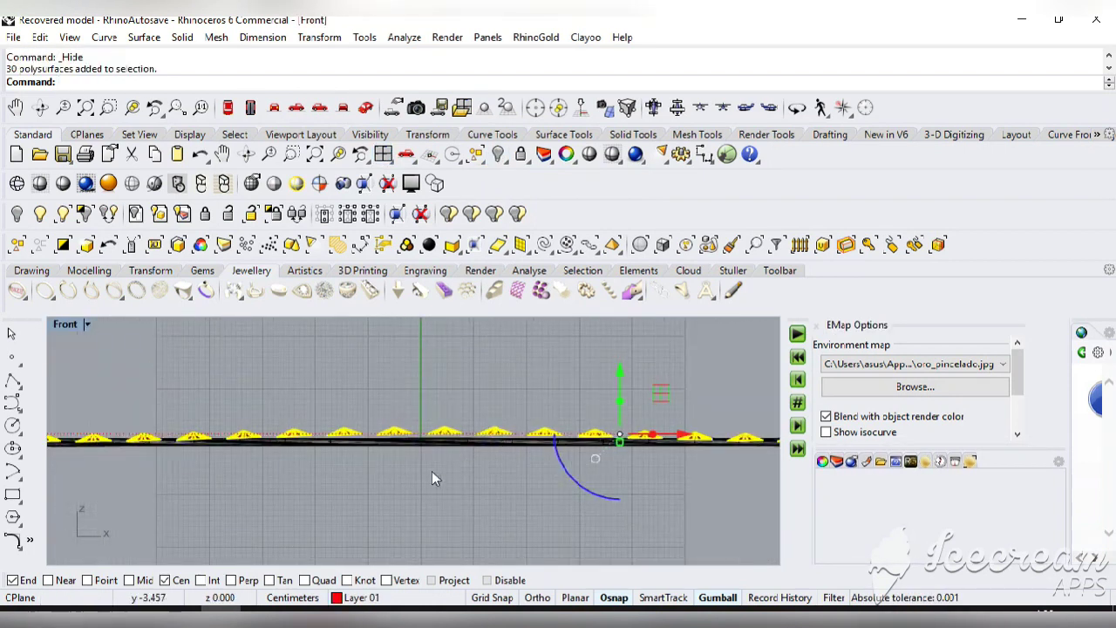
pyautogui.scroll(-4, 250, 489)
pyautogui.moveTo(465, 412); pyautogui.dragTo(505, 402)
pyautogui.click(266, 505)
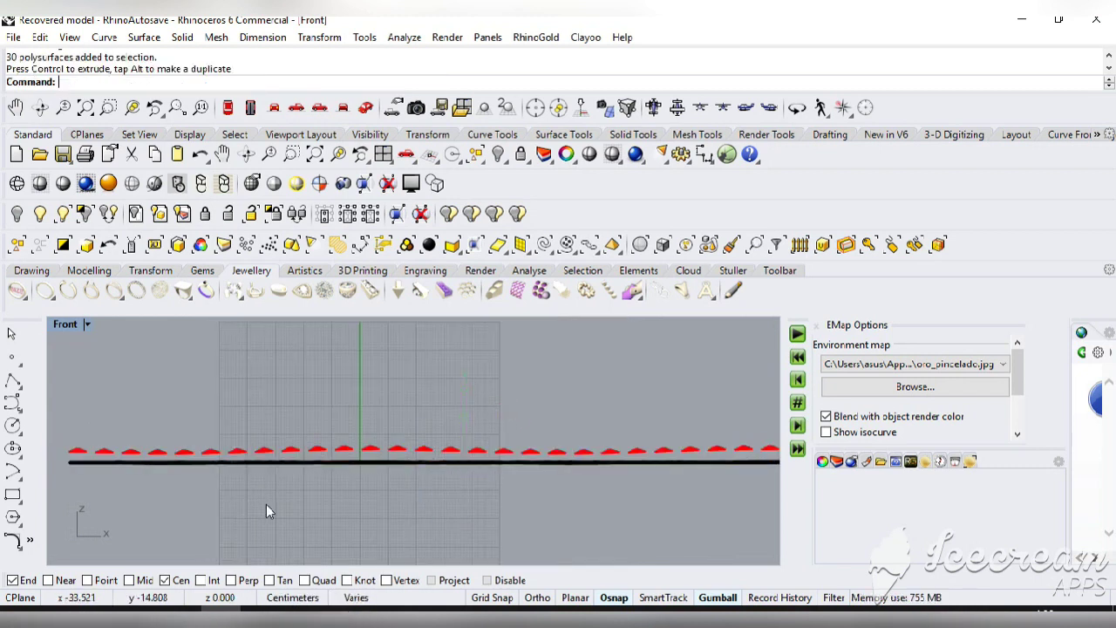
pyautogui.scroll(4, 266, 502)
pyautogui.click(246, 155)
pyautogui.moveTo(316, 469); pyautogui.dragTo(361, 424)
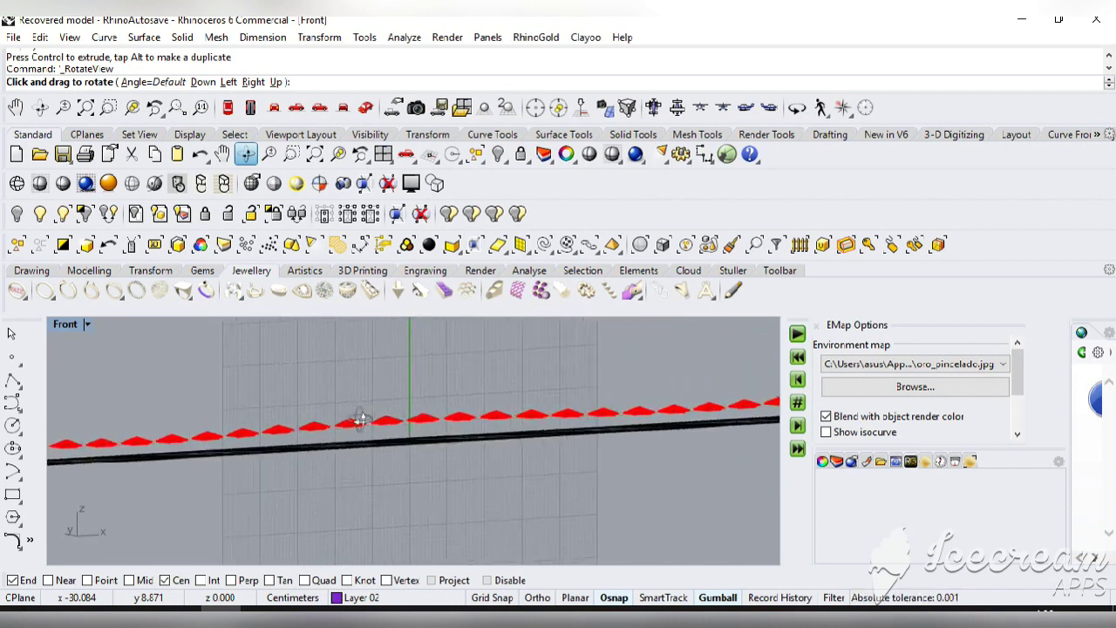
pyautogui.doubleClick(383, 154)
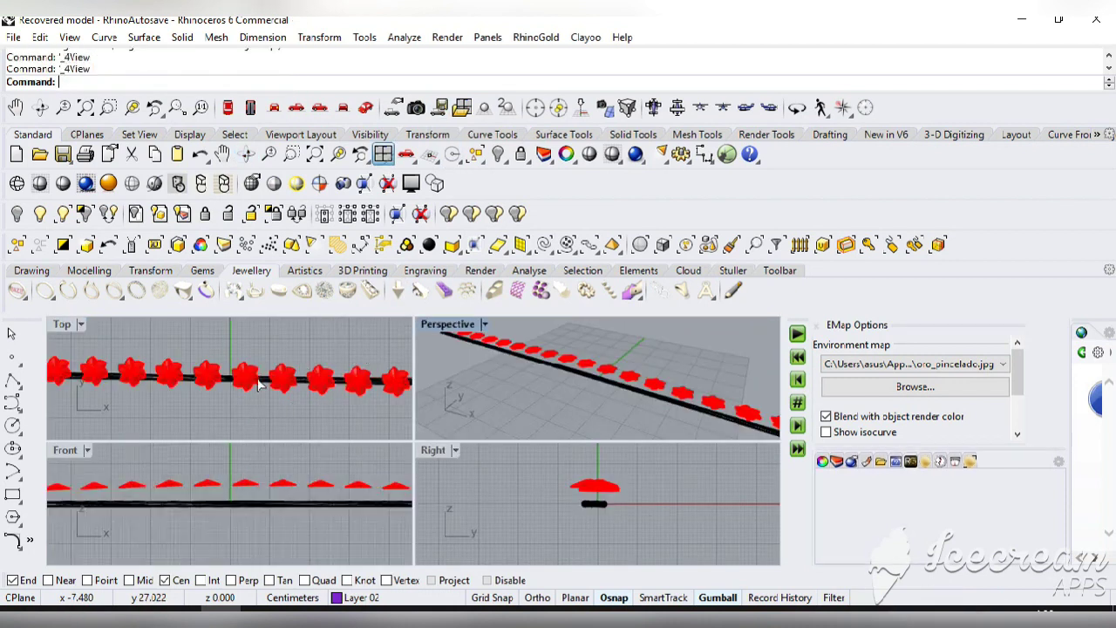
# Lower the grouped flowers in the Front view until they rest on the twisted pipe
pyautogui.doubleClick(65, 450)
pyautogui.click(444, 402)
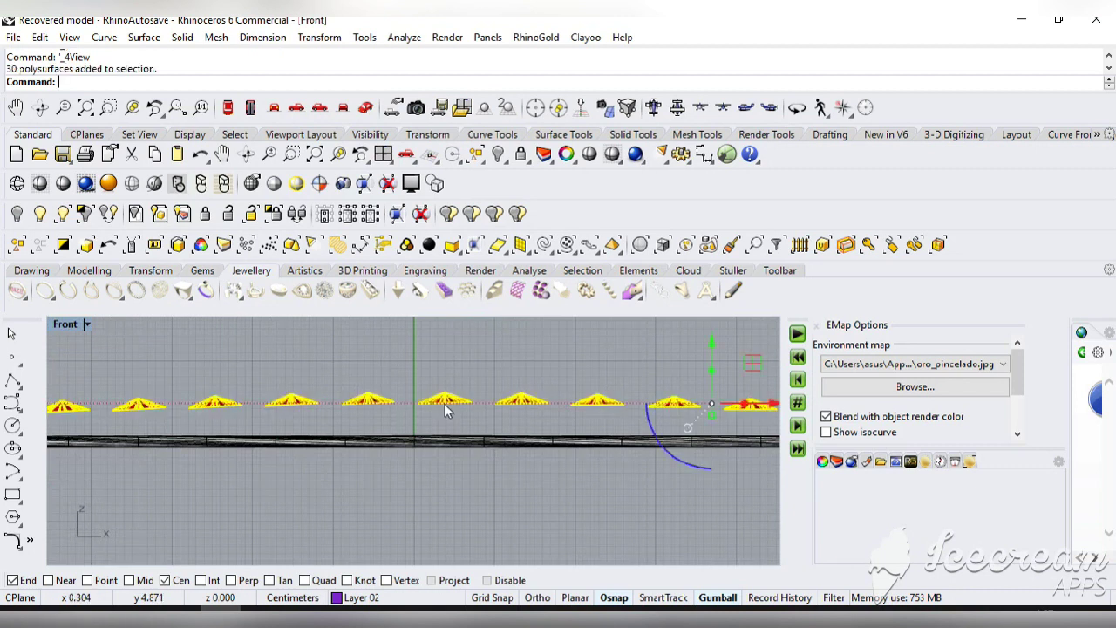
pyautogui.moveTo(744, 372); pyautogui.dragTo(740, 403)
pyautogui.click(608, 510)
pyautogui.click(382, 154)
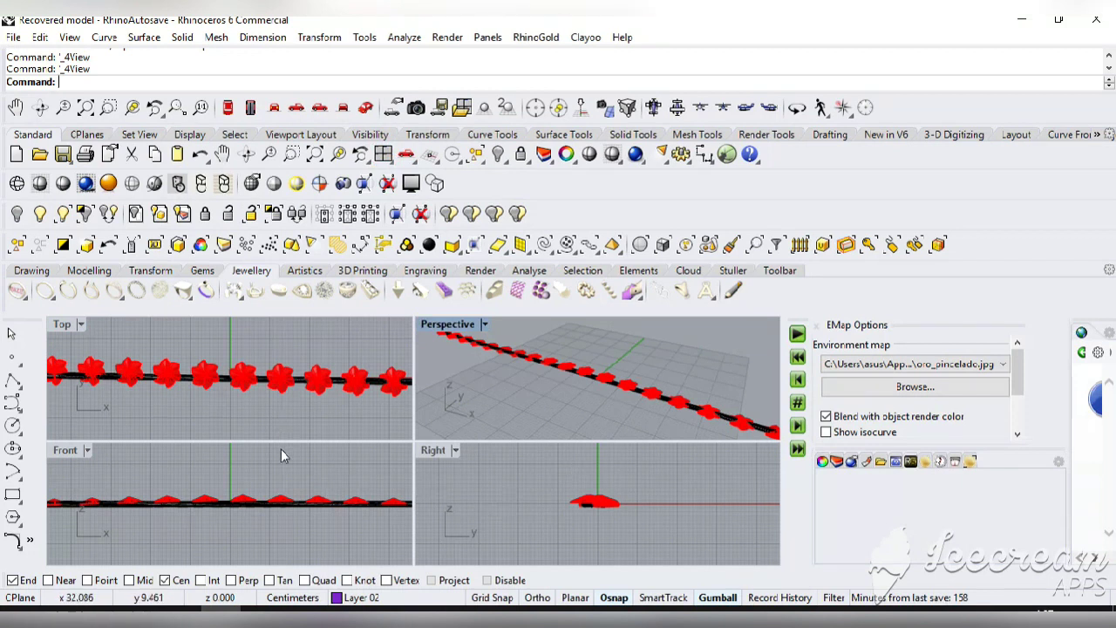
# Show the hidden helix curve again and turn off its control points
pyautogui.doubleClick(62, 324)
pyautogui.scroll(-1, 312, 375)
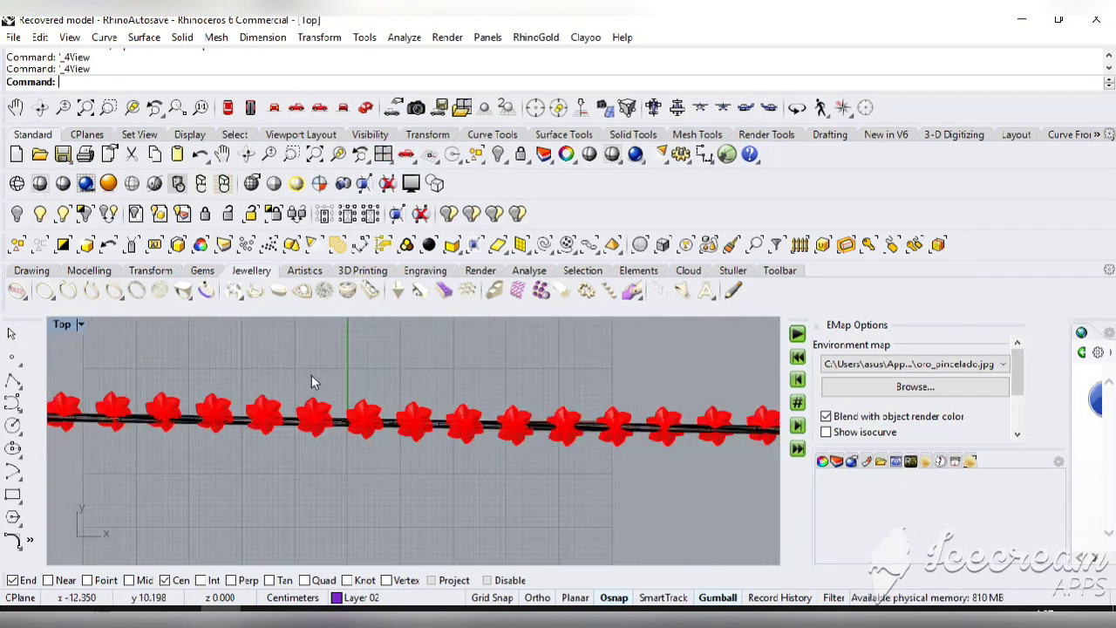
pyautogui.click(504, 157)
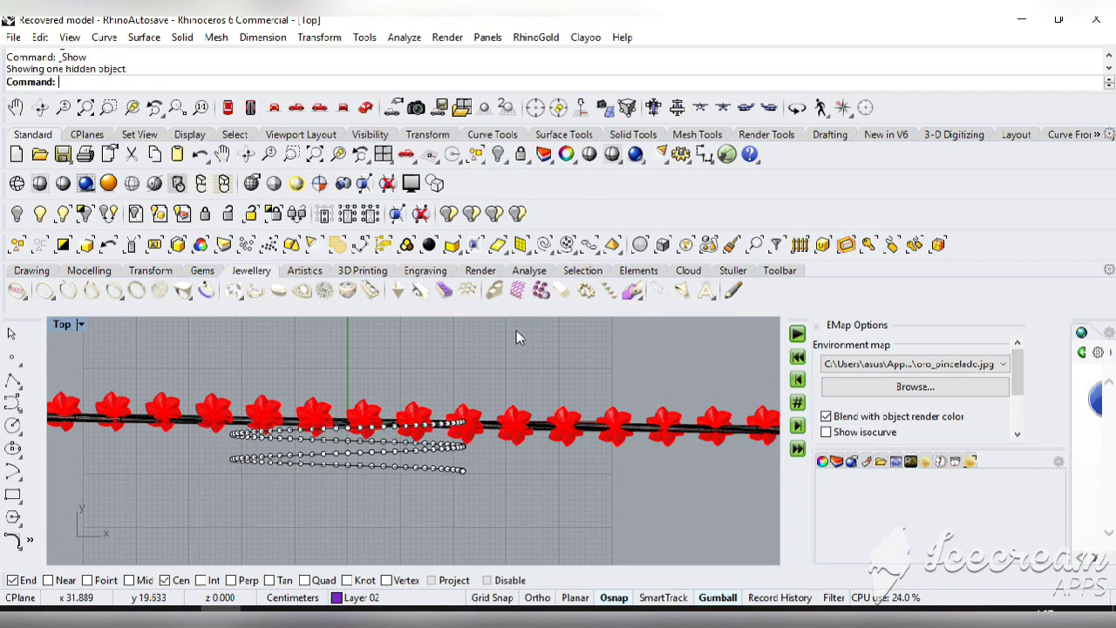
pyautogui.click(416, 469)
pyautogui.press('Escape')
pyautogui.press('Escape')
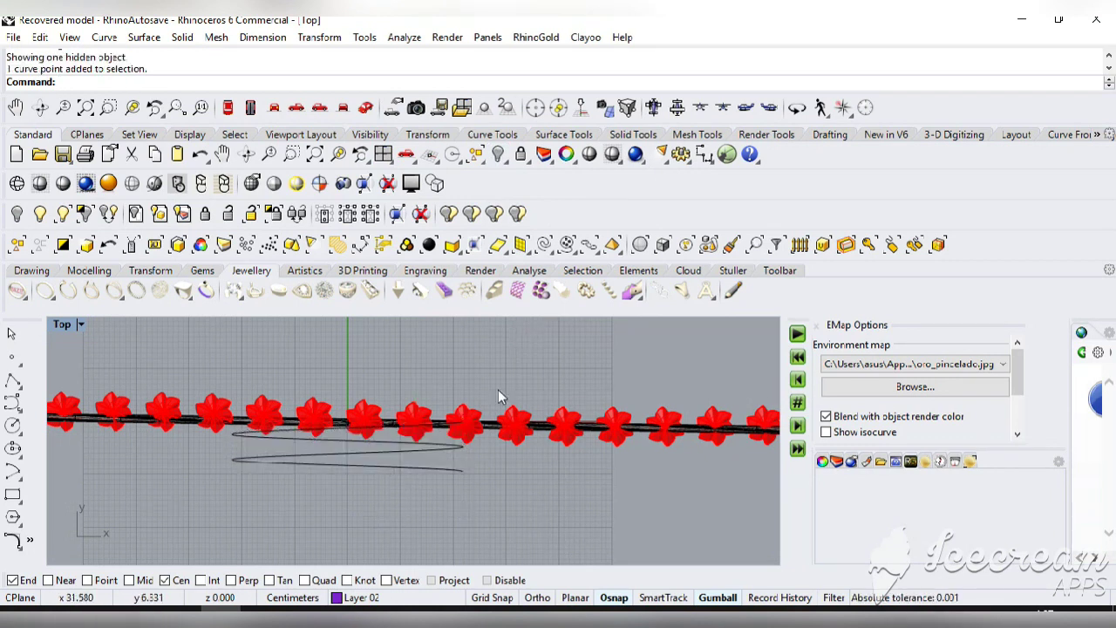
# Select the twisted pipe together with the row of flowers in the Front view and group them
pyautogui.doubleClick(61, 325)
pyautogui.doubleClick(70, 452)
pyautogui.scroll(-4, 353, 474)
pyautogui.click(360, 443)
pyautogui.click(500, 468)
pyautogui.scroll(2, 479, 442)
pyautogui.click(479, 442)
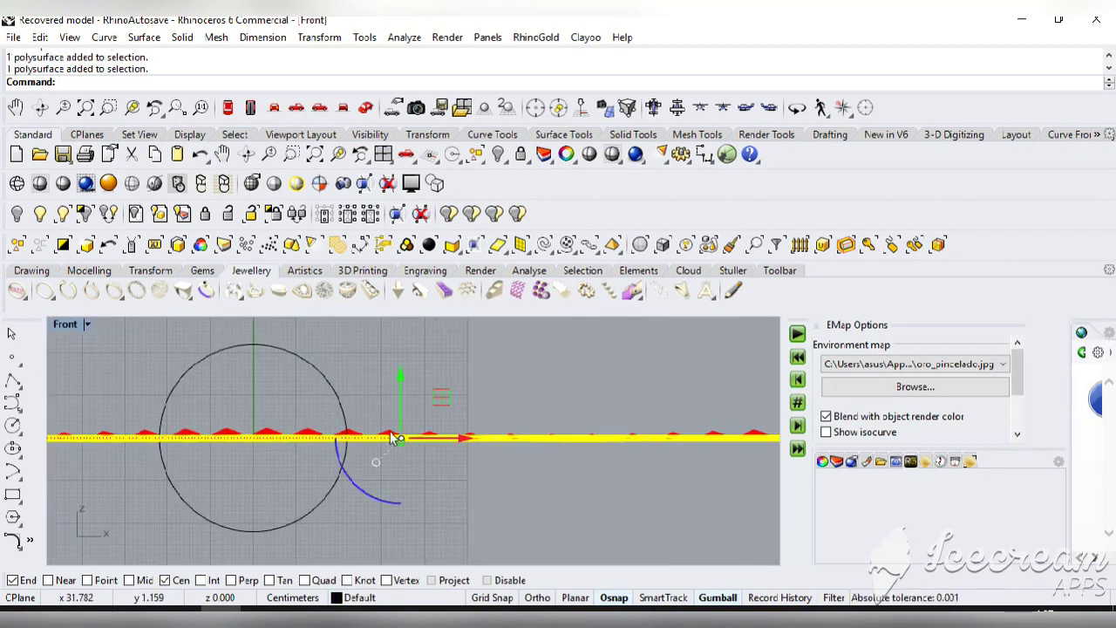
pyautogui.hotkey('ctrl', 'a')
pyautogui.rightClick(55, 392)
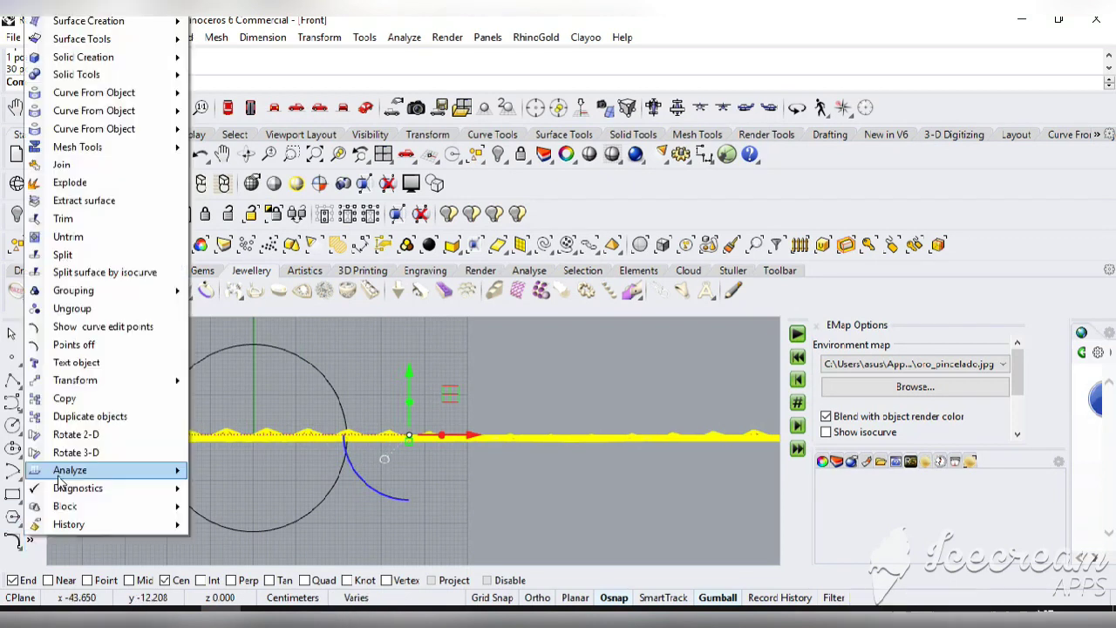
pyautogui.moveTo(88, 289)
pyautogui.click(249, 299)
pyautogui.press('Escape')
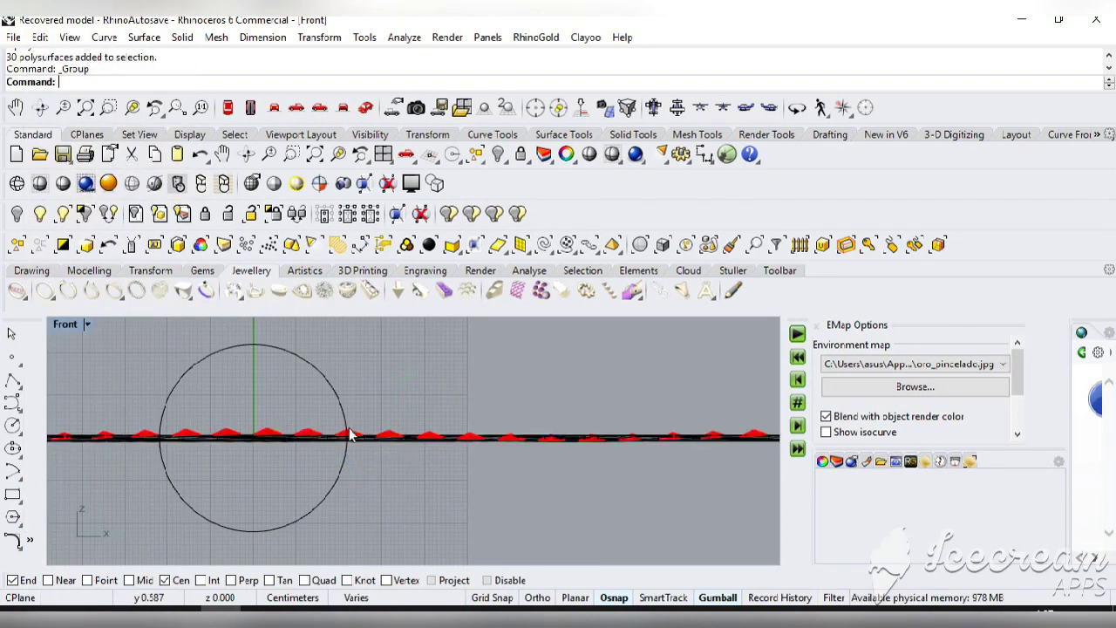
# Measure the helix curve's length and copy the value from the command history
pyautogui.click(312, 369)
pyautogui.click(403, 38)
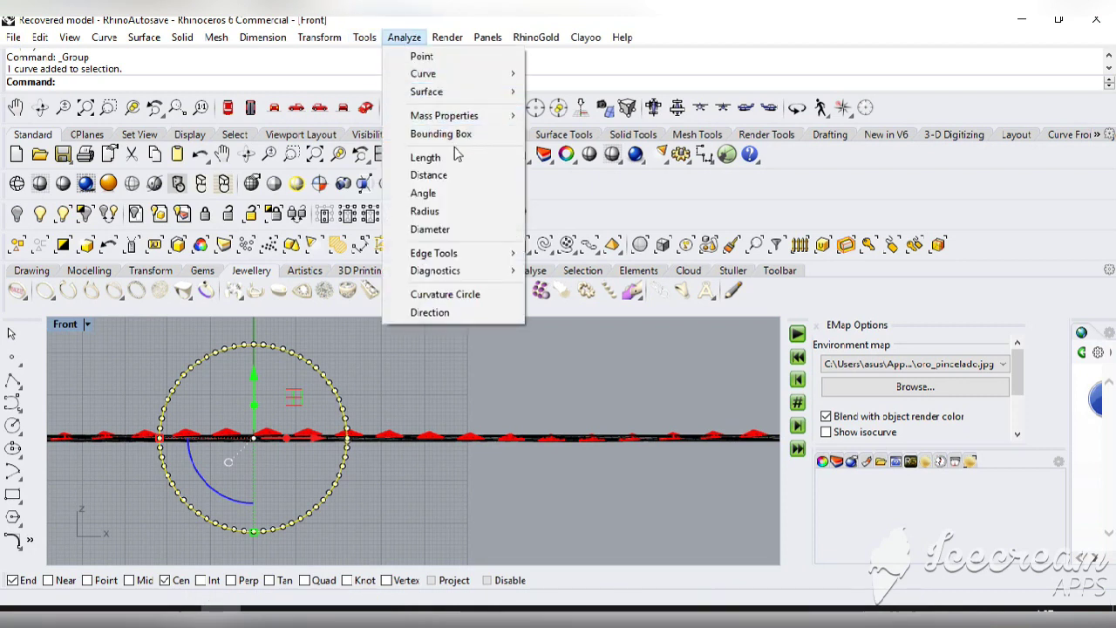
pyautogui.click(423, 155)
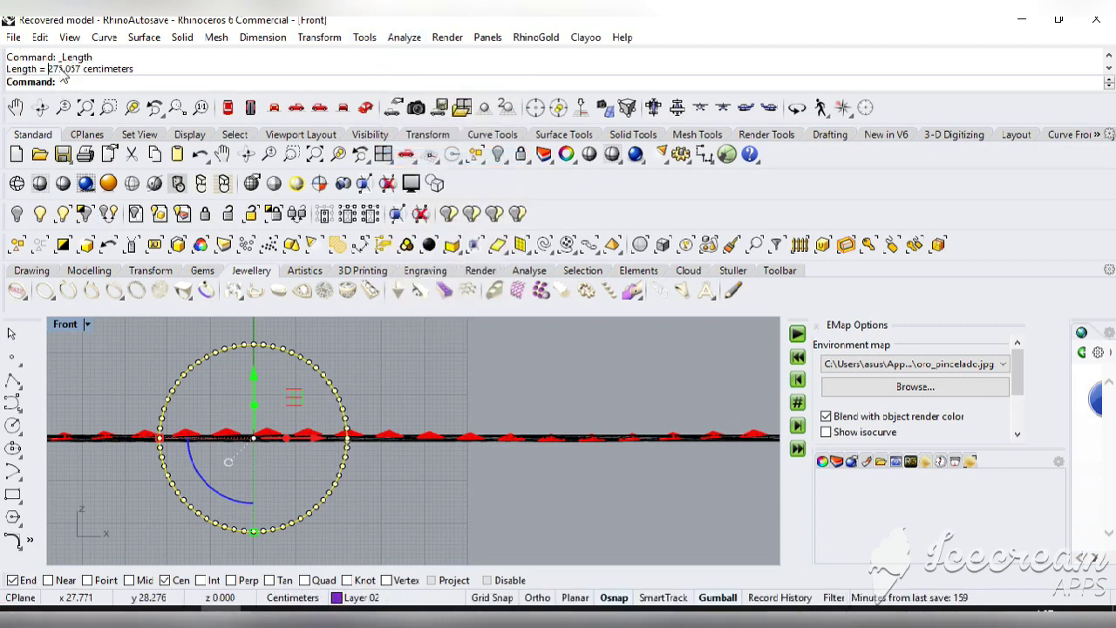
pyautogui.rightClick(85, 76)
pyautogui.click(68, 100)
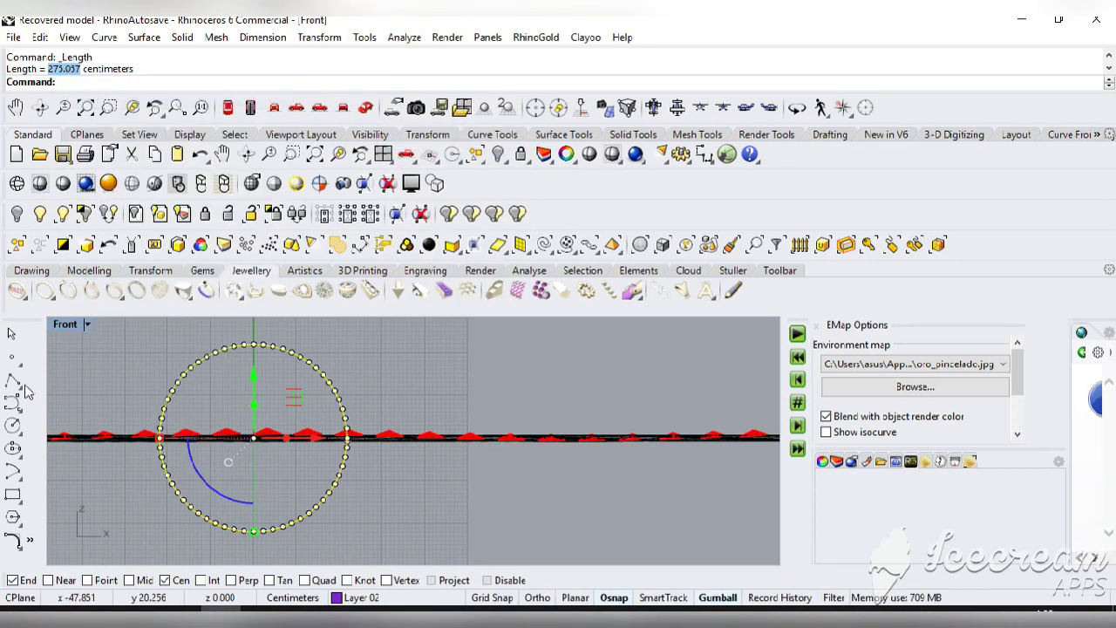
# Draw a straight base curve along the flowered pipe from one end to the other in the Top view
pyautogui.click(12, 402)
pyautogui.click(386, 154)
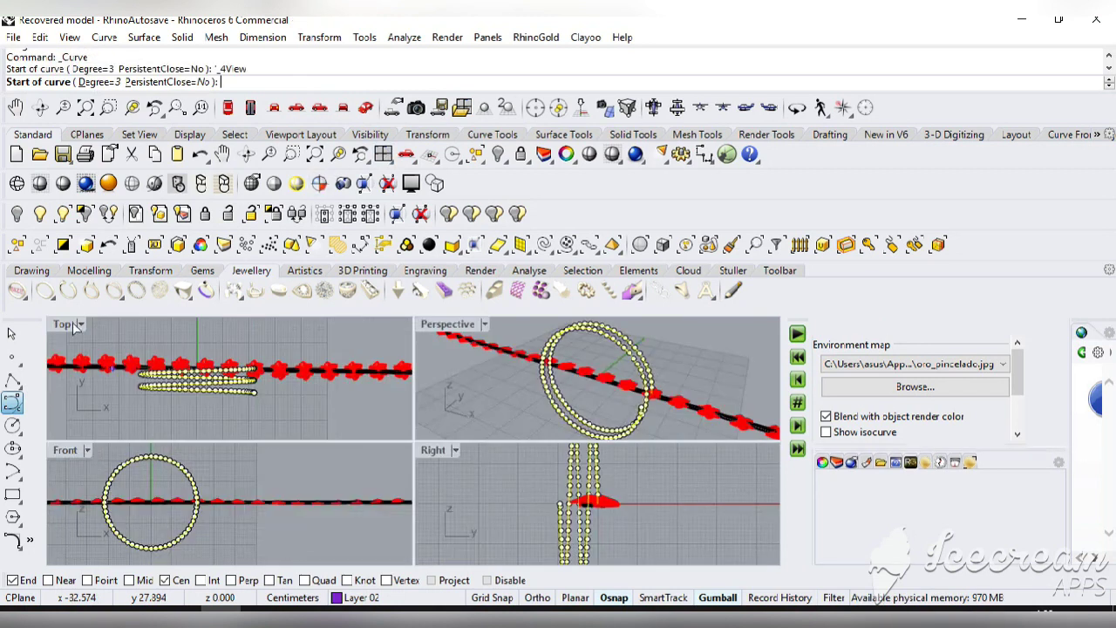
pyautogui.click(386, 154)
pyautogui.scroll(3, 140, 353)
pyautogui.doubleClick(62, 325)
pyautogui.scroll(-3, 380, 351)
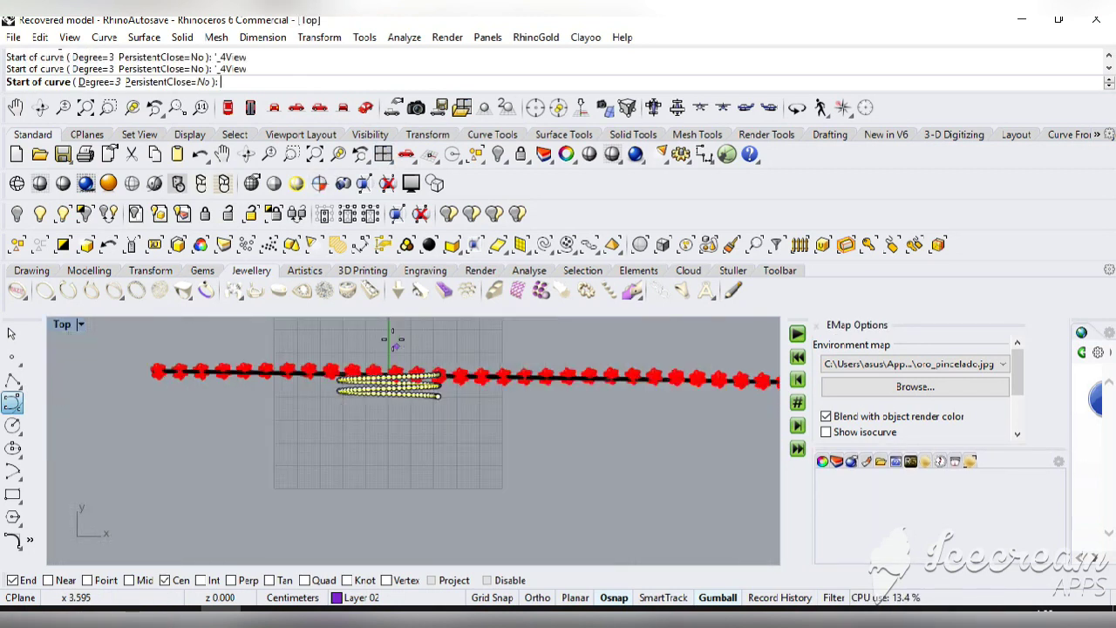
pyautogui.click(150, 376)
pyautogui.moveTo(524, 384); pyautogui.dragTo(486, 399, button='right')
pyautogui.click(484, 400)
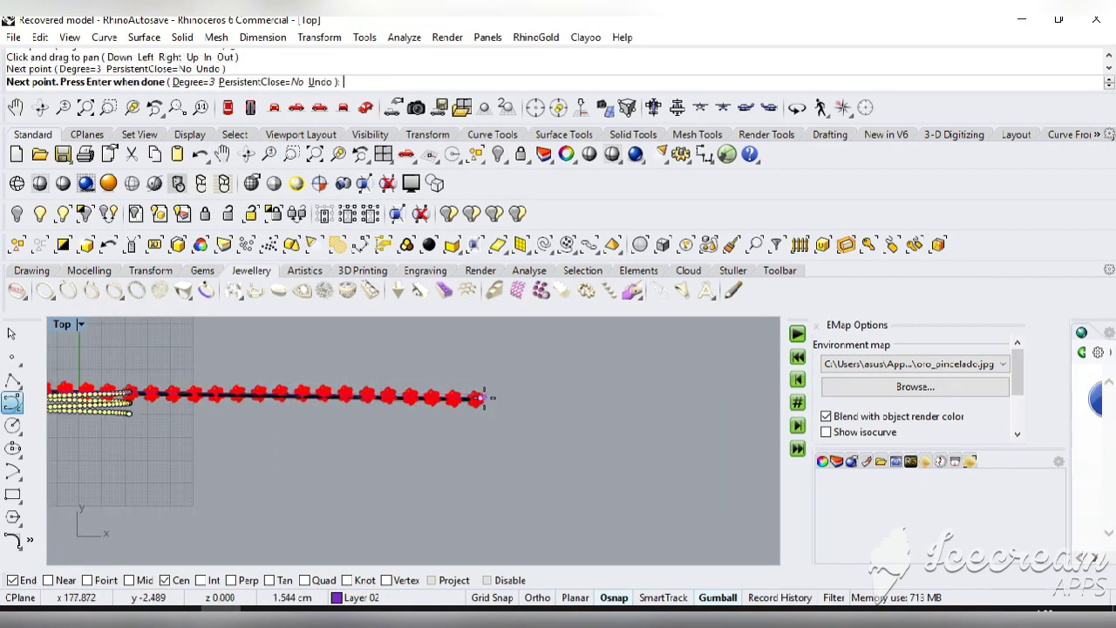
pyautogui.rightClick(503, 406)
# Flow the grouped pipe and flowers from the straight base curve onto the helix, with Copy=Yes, Rigid=No and Stretch=No
pyautogui.click(383, 155)
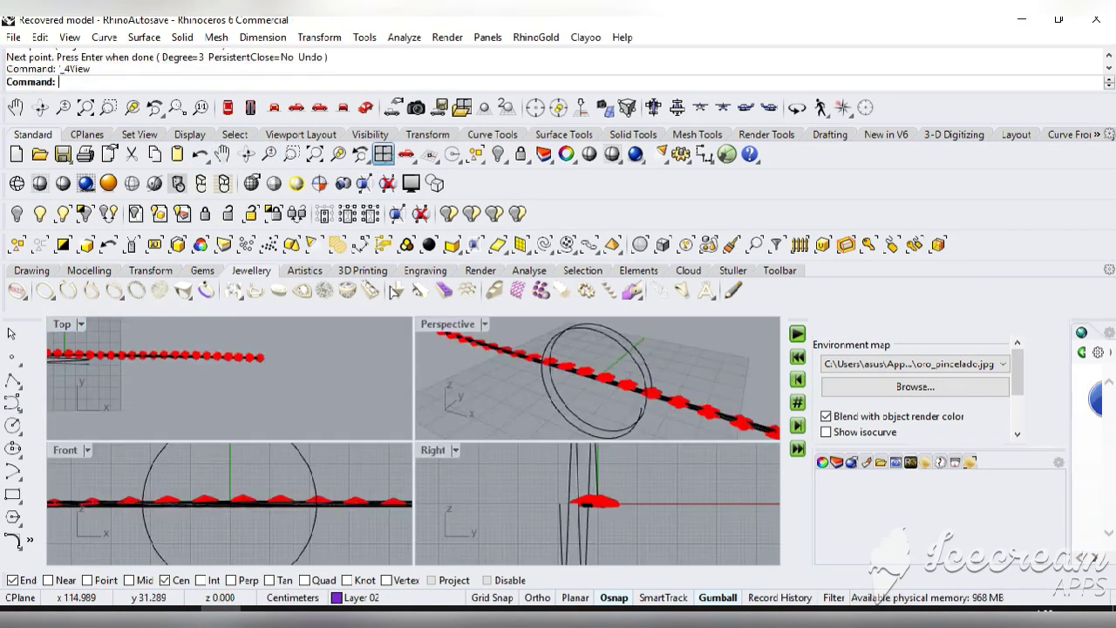
pyautogui.click(320, 38)
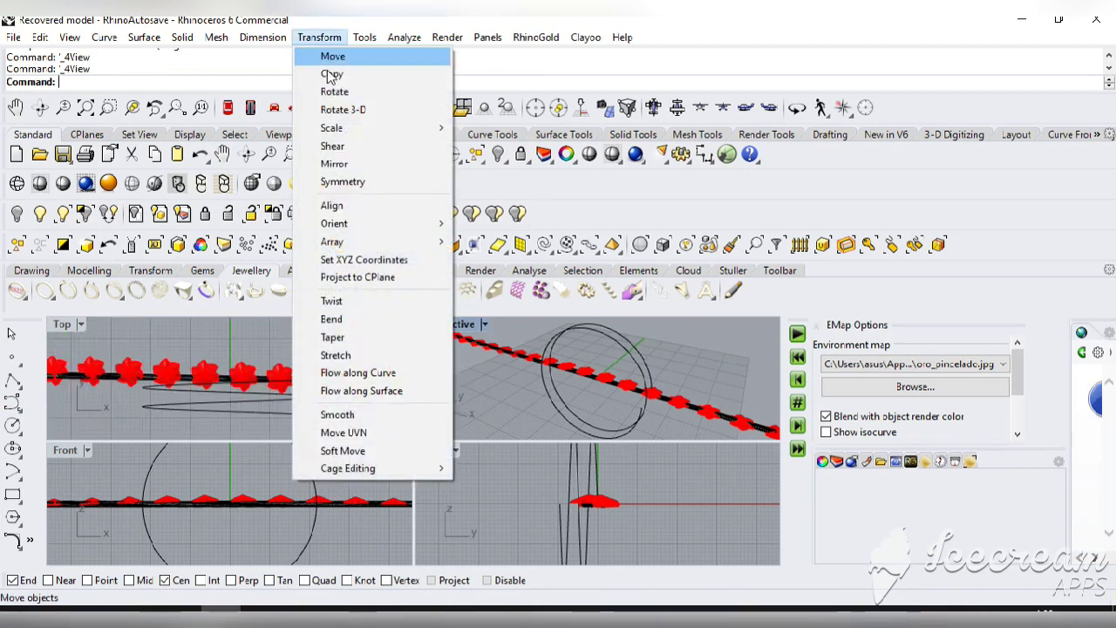
pyautogui.click(362, 373)
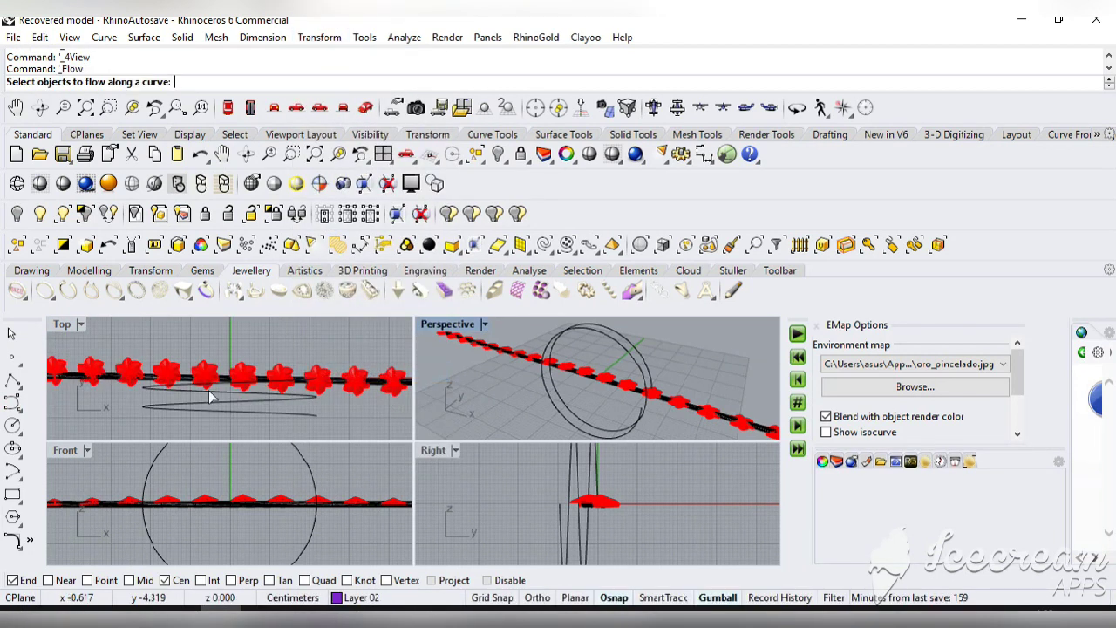
pyautogui.doubleClick(444, 327)
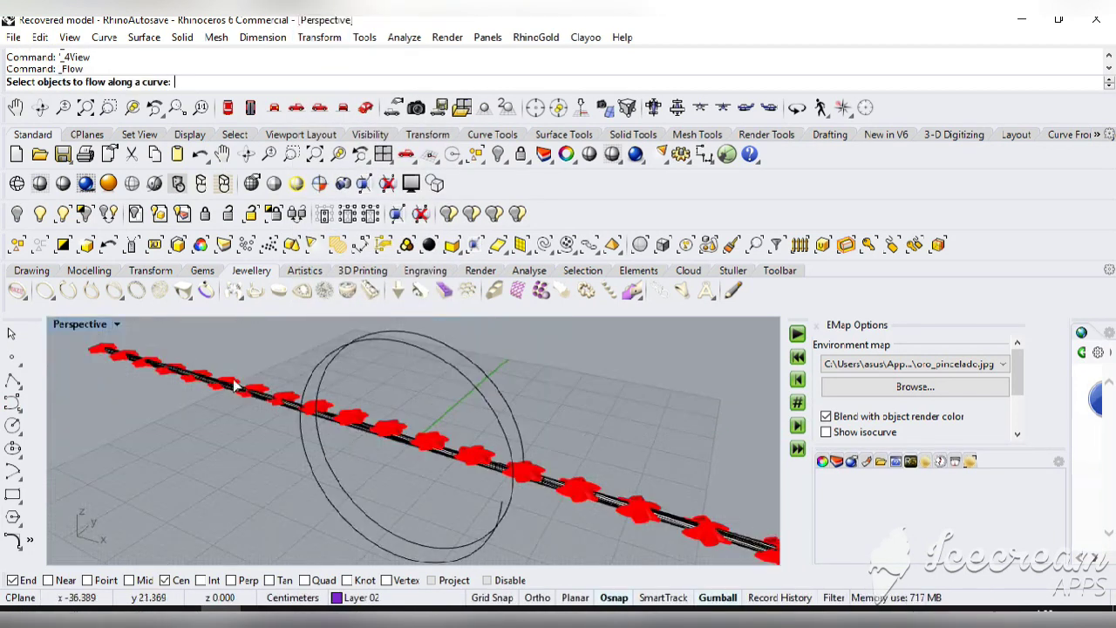
pyautogui.click(106, 356)
pyautogui.press('Return')
pyautogui.click(105, 355)
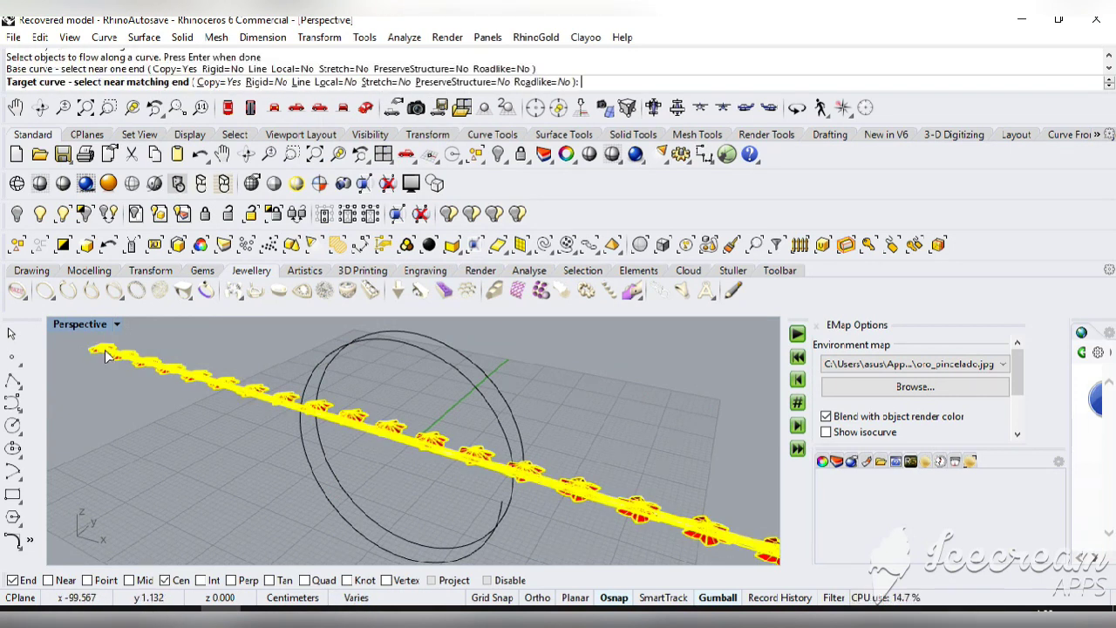
pyautogui.click(501, 511)
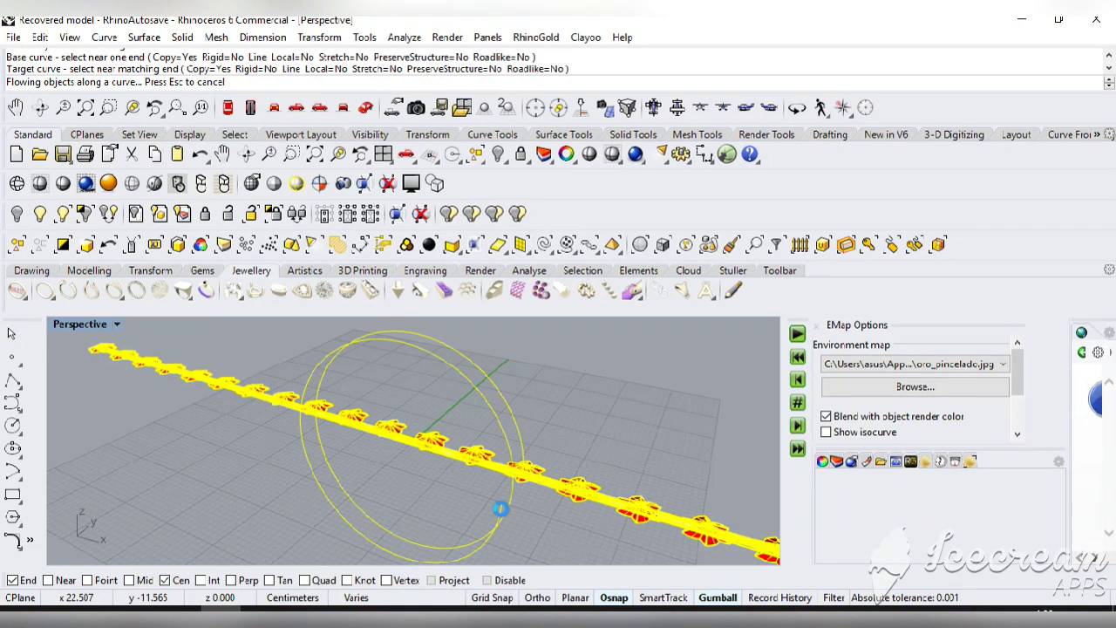
# Hide the original straight pipe and flowers, and tilt the Perspective view to show the coiled bracelet
pyautogui.click(545, 505)
pyautogui.click(499, 157)
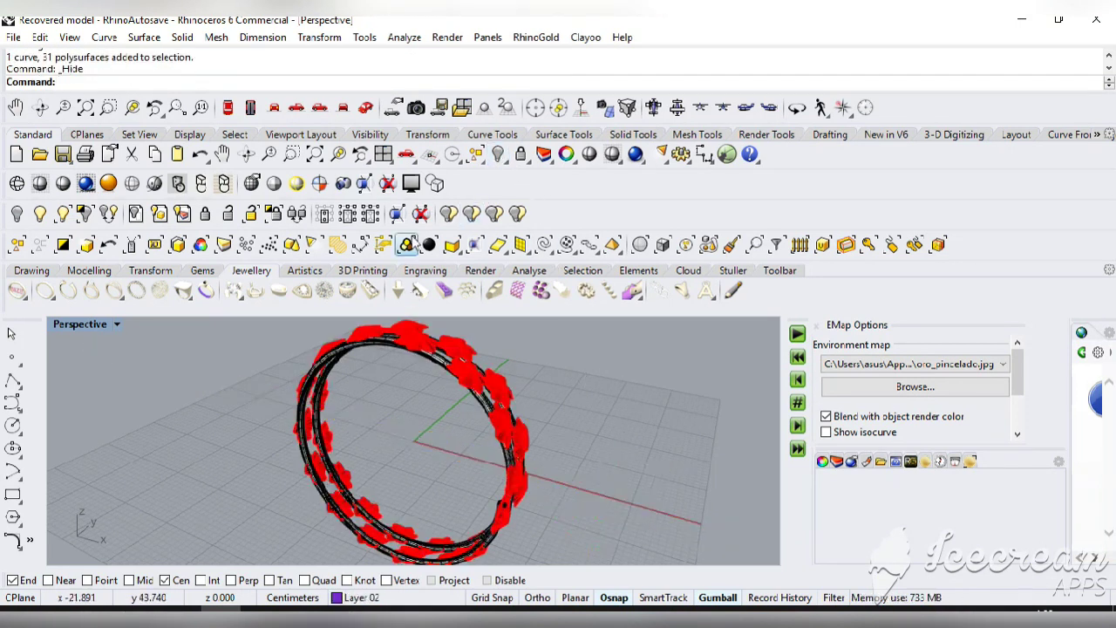
pyautogui.click(246, 154)
pyautogui.moveTo(236, 498); pyautogui.dragTo(614, 366)
# Select the whole bracelet and assign it to another layer in its object properties
pyautogui.hotkey('ctrl', 'a')
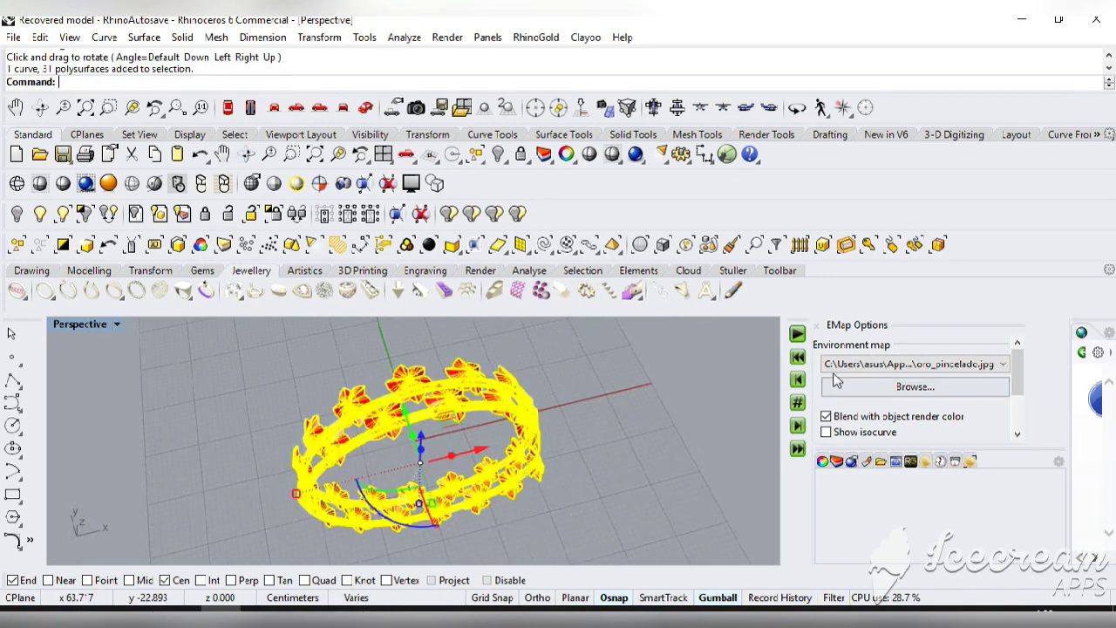
pyautogui.click(821, 462)
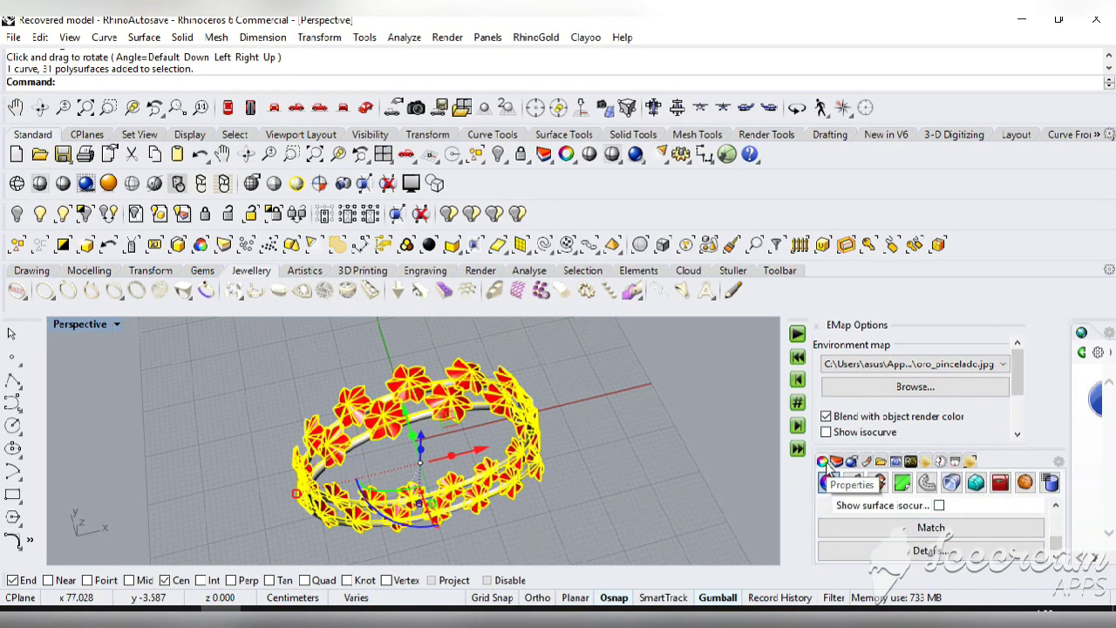
pyautogui.scroll(5, 1062, 523)
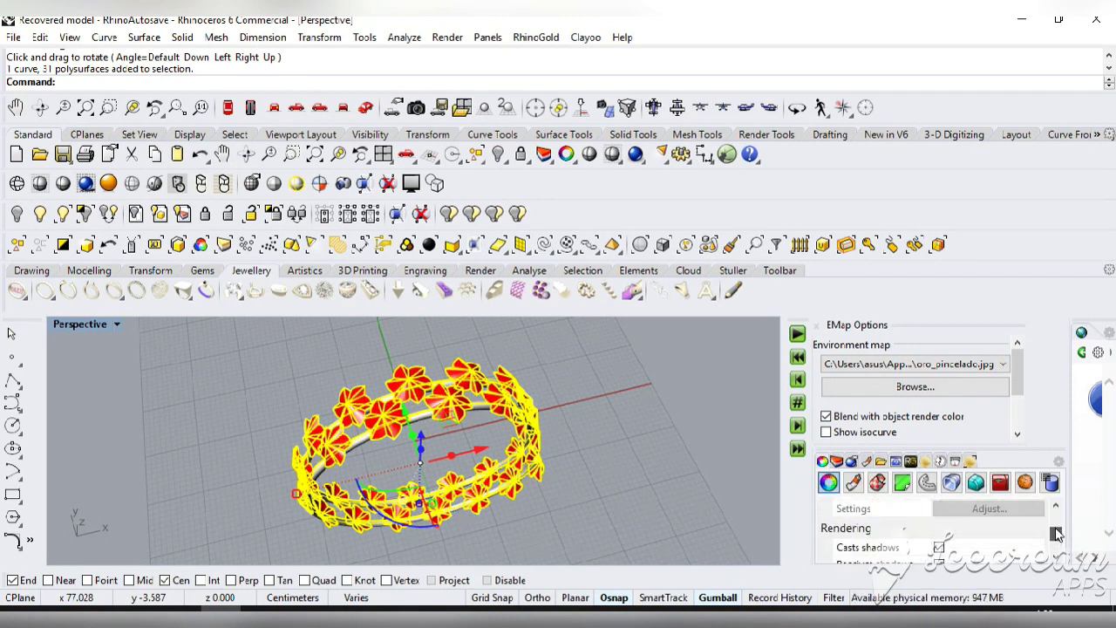
pyautogui.scroll(5, 1016, 536)
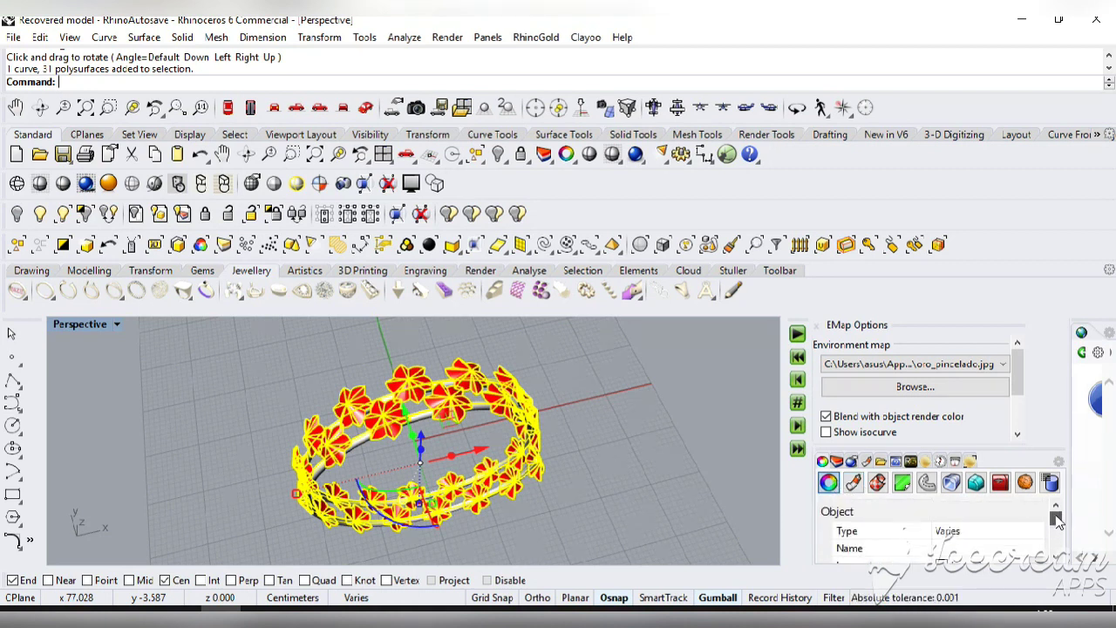
pyautogui.click(955, 545)
pyautogui.click(963, 479)
pyautogui.click(656, 478)
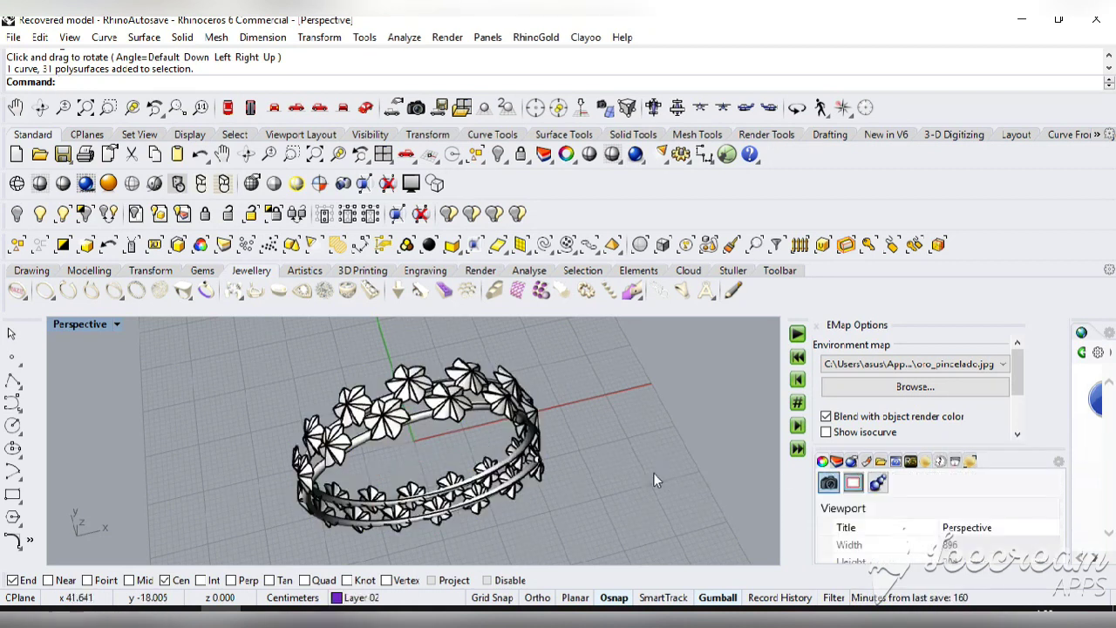
# Copy the whole coiled bracelet, placing the duplicate beside the original in the Perspective view
pyautogui.click(411, 184)
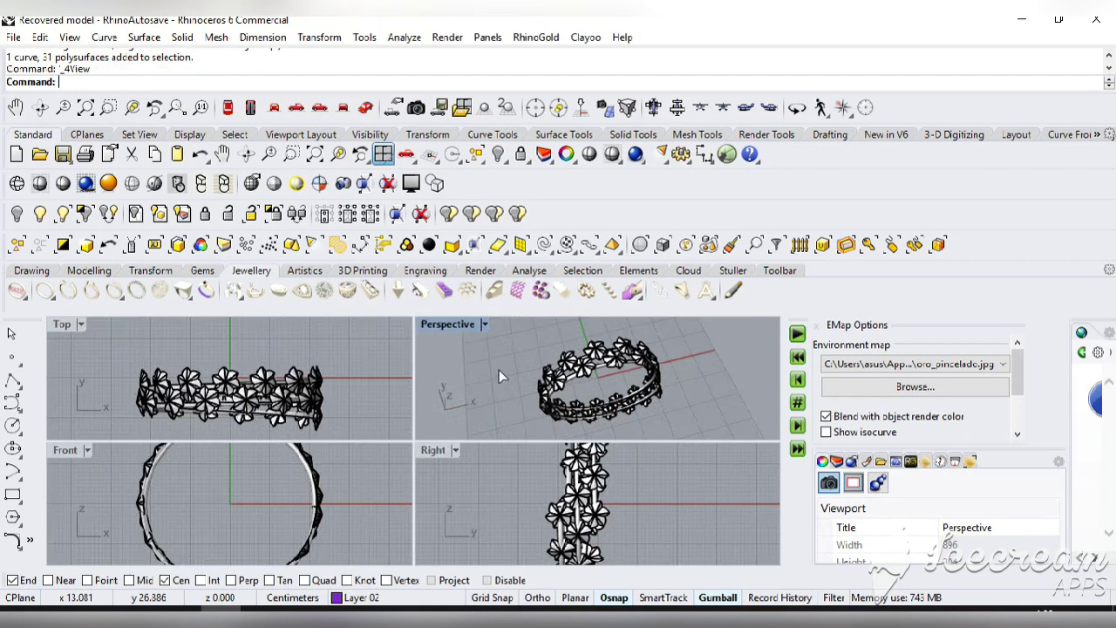
pyautogui.doubleClick(465, 325)
pyautogui.click(246, 155)
pyautogui.moveTo(319, 362); pyautogui.dragTo(699, 354)
pyautogui.moveTo(291, 434); pyautogui.dragTo(540, 299)
pyautogui.moveTo(514, 373); pyautogui.dragTo(135, 475)
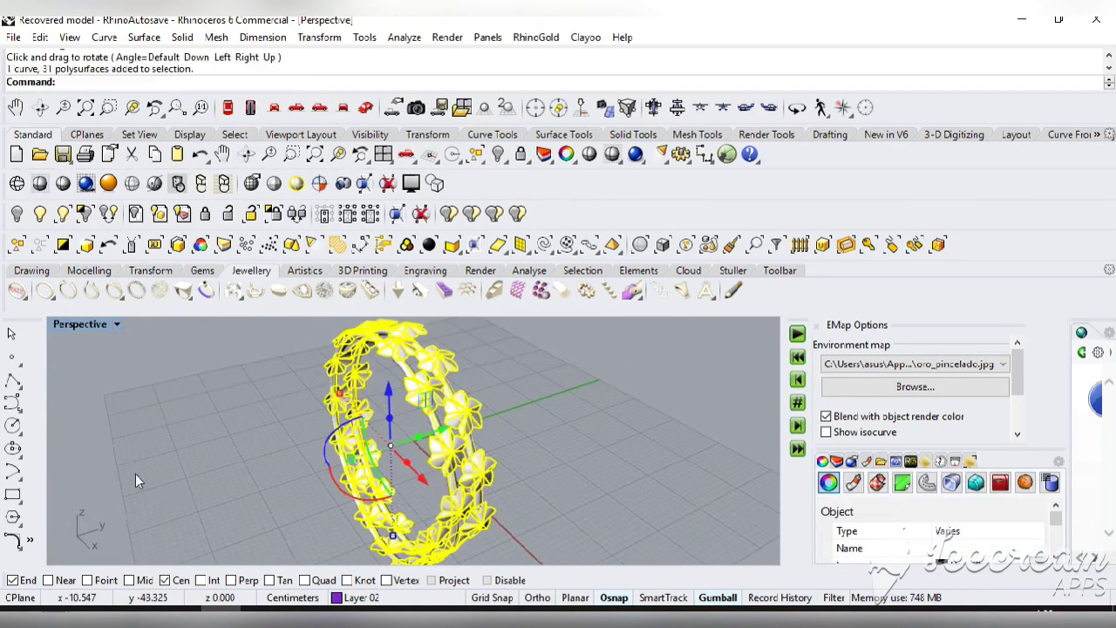
pyautogui.click(320, 36)
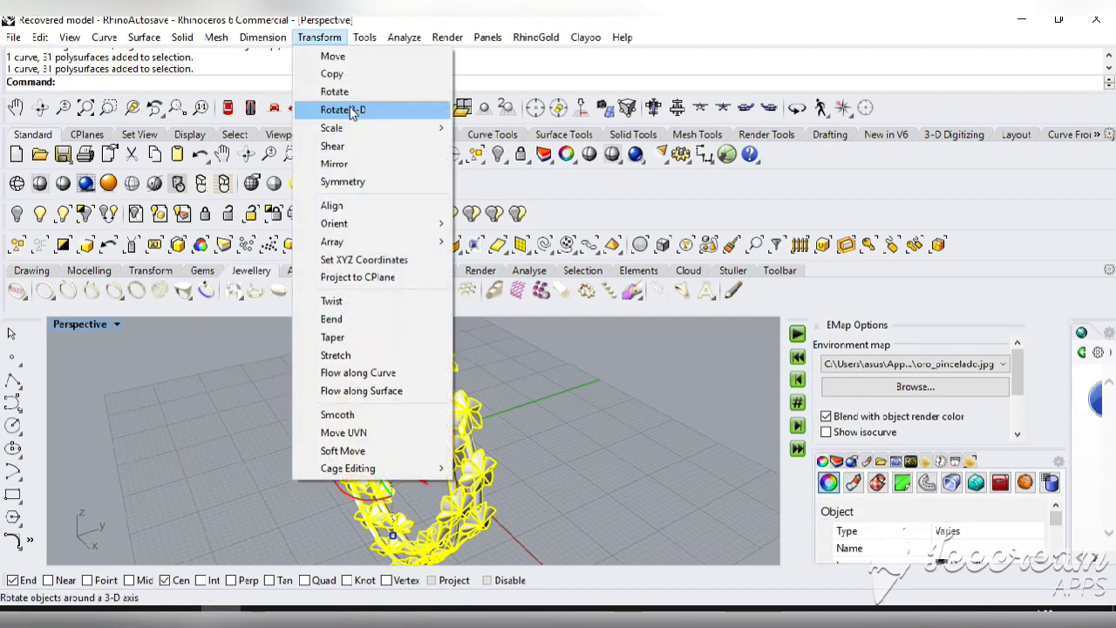
pyautogui.click(333, 74)
pyautogui.click(448, 433)
pyautogui.click(307, 444)
pyautogui.rightClick(307, 444)
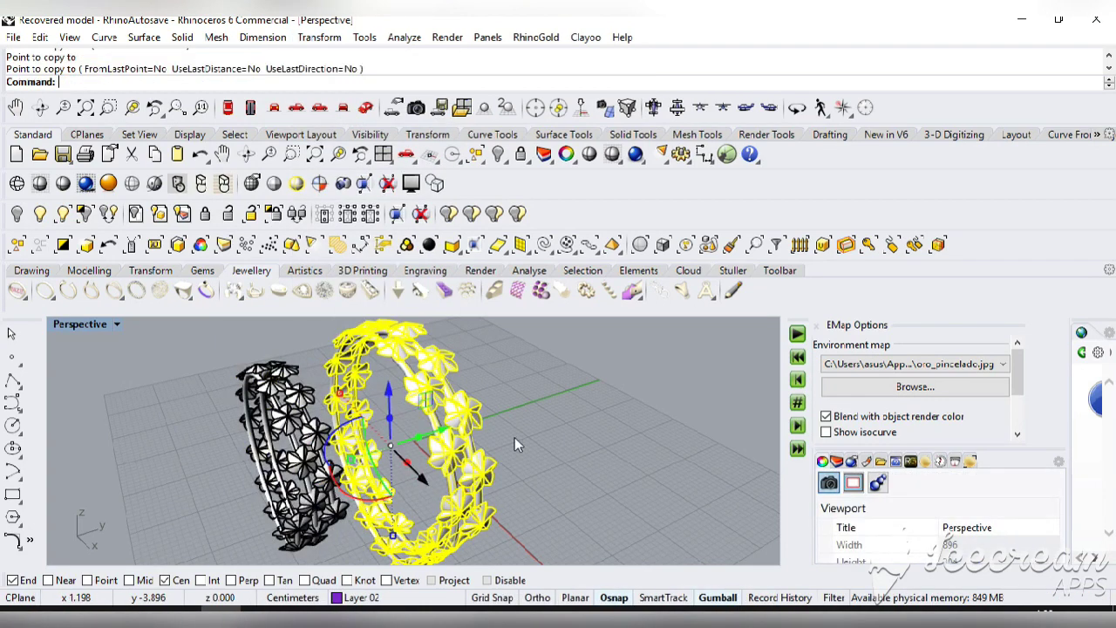
# Apply the oro_pincelado.jpg environment map to the original bracelet
pyautogui.moveTo(549, 369); pyautogui.dragTo(421, 438)
pyautogui.click(421, 436)
pyautogui.click(404, 36)
pyautogui.moveTo(424, 90)
pyautogui.click(581, 122)
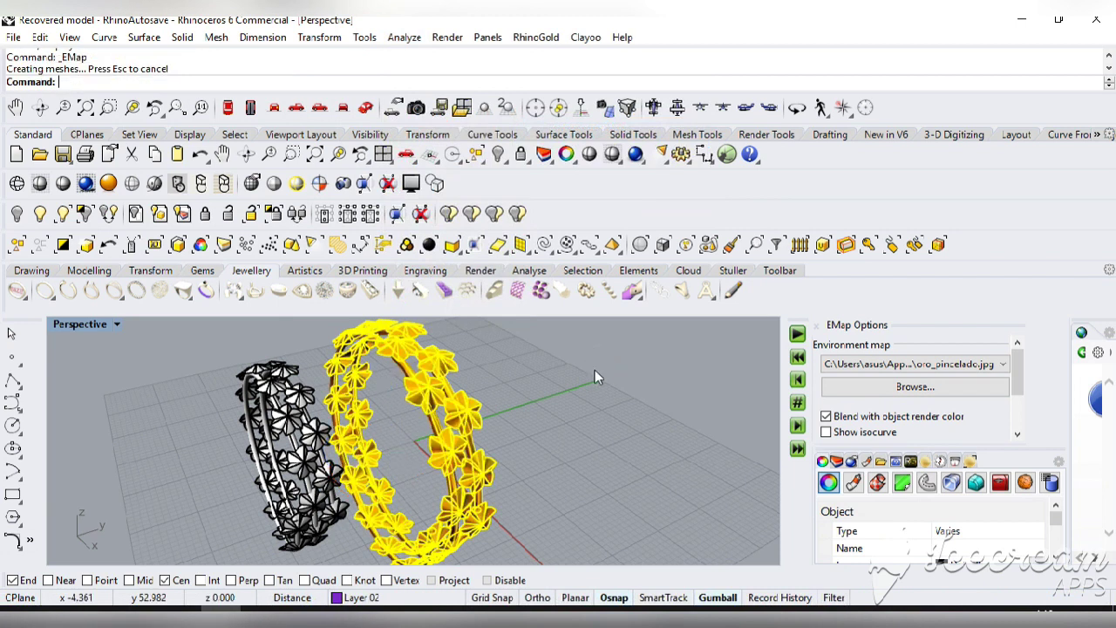
# Pull the helix curve out of the gold bracelet in the Right view and delete it
pyautogui.click(387, 155)
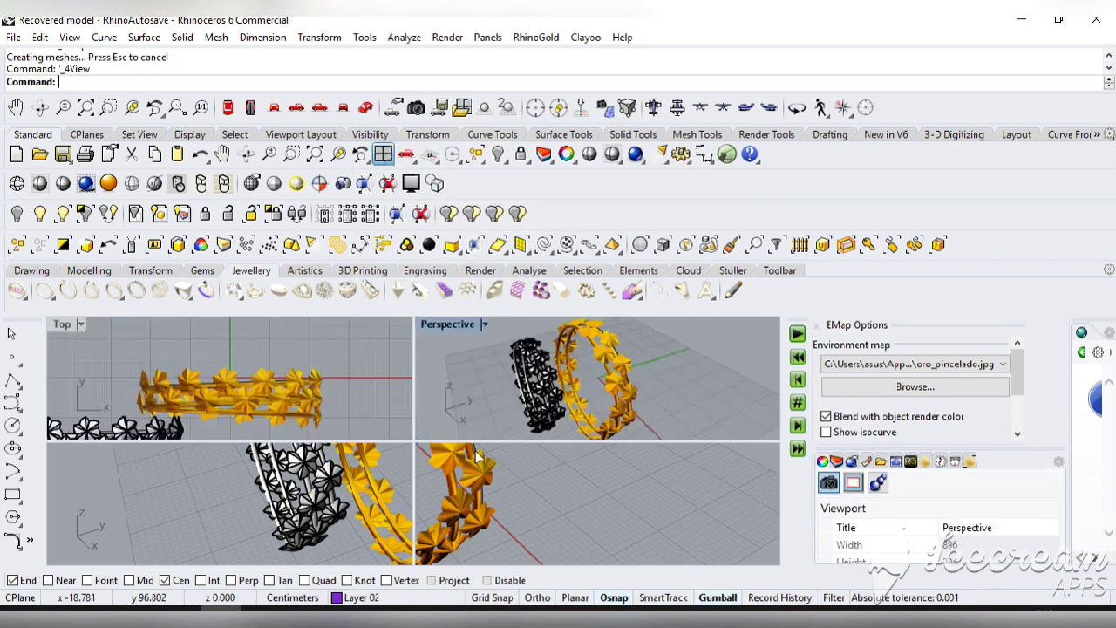
pyautogui.click(436, 452)
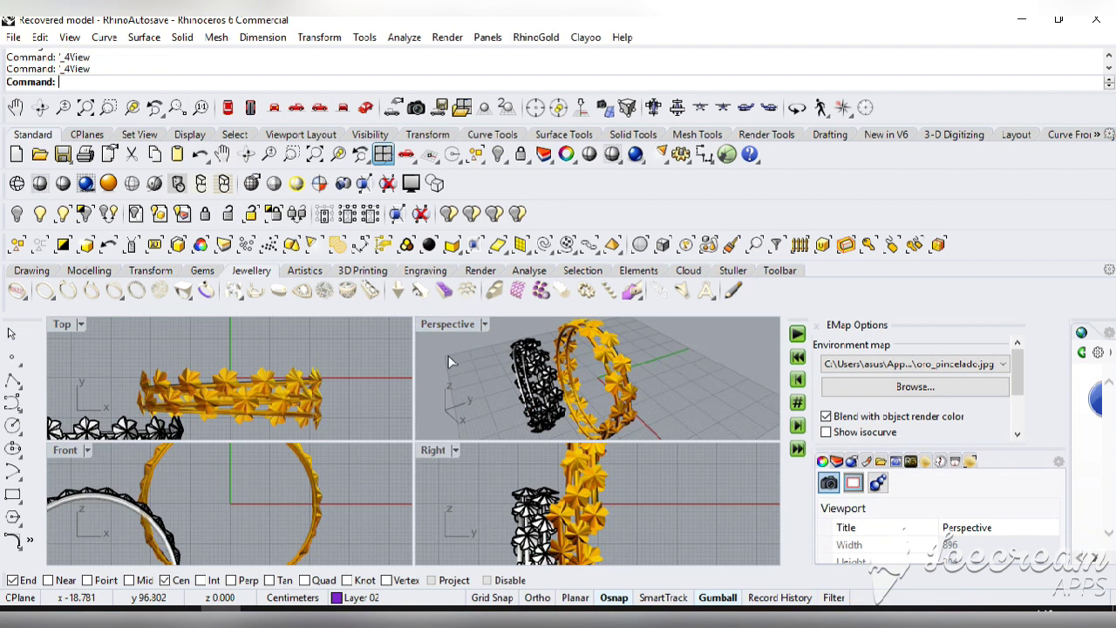
pyautogui.moveTo(448, 355); pyautogui.dragTo(524, 360, button='right')
pyautogui.doubleClick(513, 448)
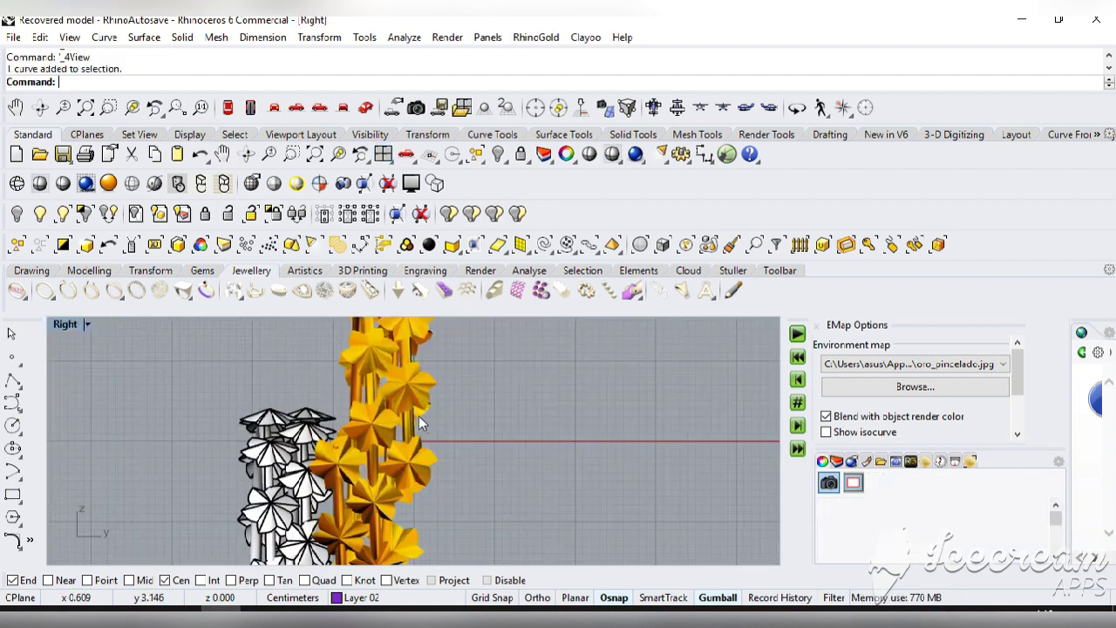
pyautogui.moveTo(496, 404); pyautogui.dragTo(586, 403)
pyautogui.press('Delete')
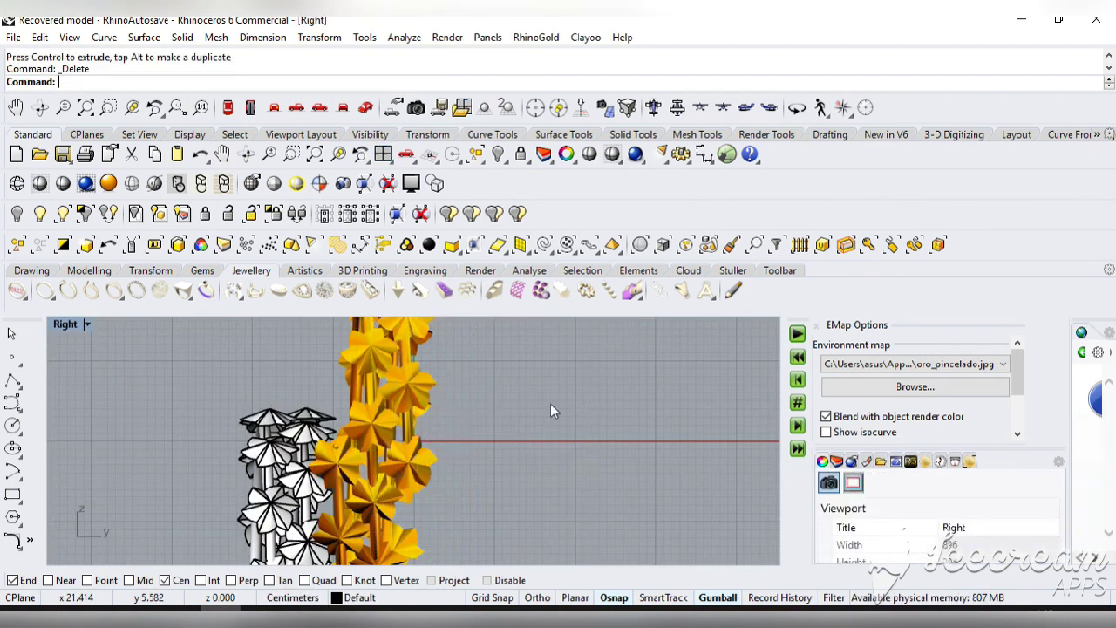
# Move the gold bracelet sideways away from the copy in the Right view, and raise the uncoloured copy off its helix curve
pyautogui.click(438, 414)
pyautogui.moveTo(474, 401); pyautogui.dragTo(478, 401)
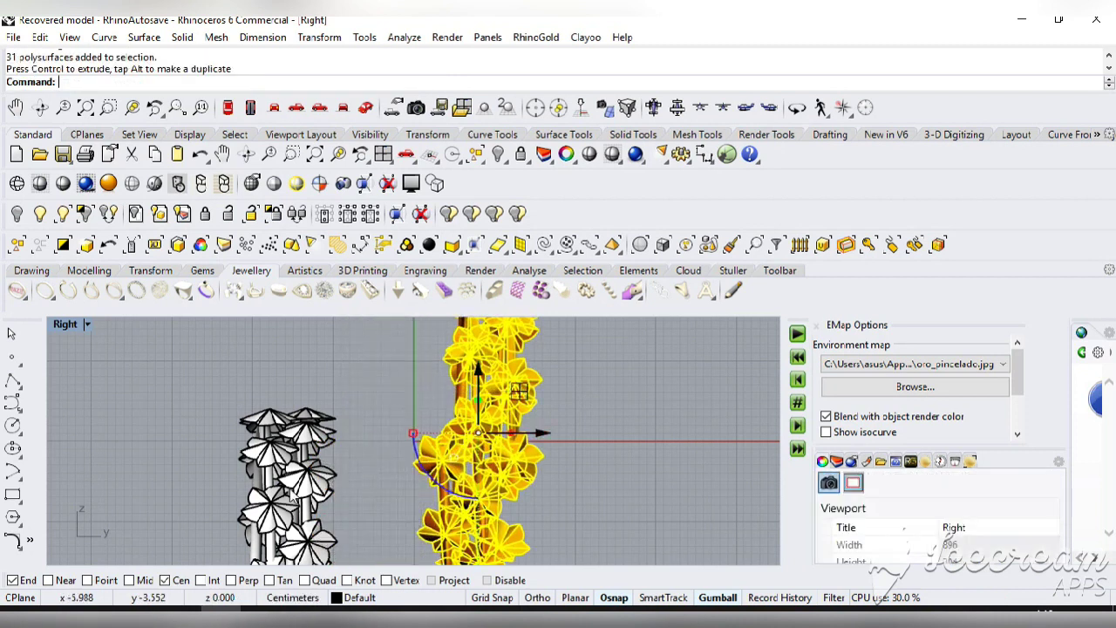
pyautogui.click(292, 498)
pyautogui.moveTo(273, 549); pyautogui.dragTo(273, 444)
pyautogui.click(629, 470)
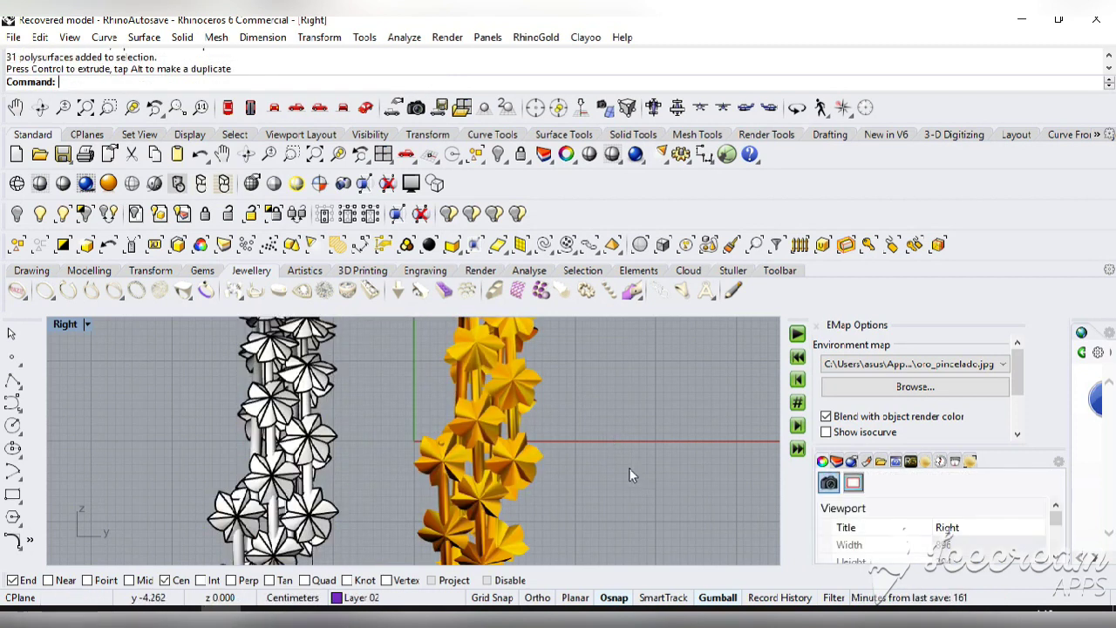
# Delete the helix curve left beside the uncoloured copy, and rotate the gold bracelet to lie flat in the Perspective view
pyautogui.click(384, 155)
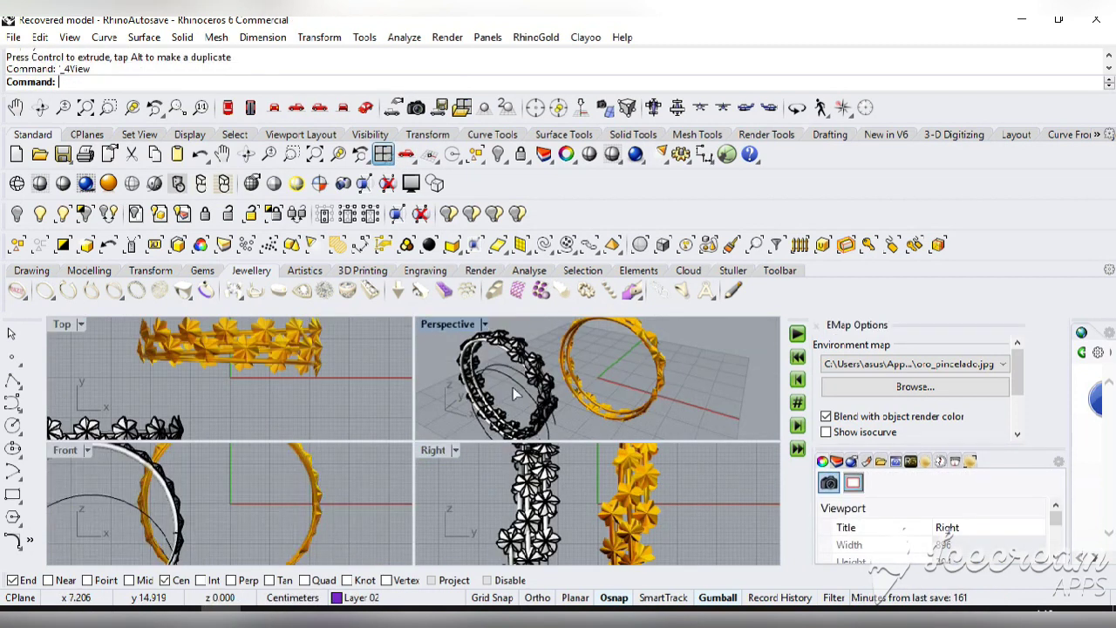
pyautogui.doubleClick(448, 324)
pyautogui.click(326, 447)
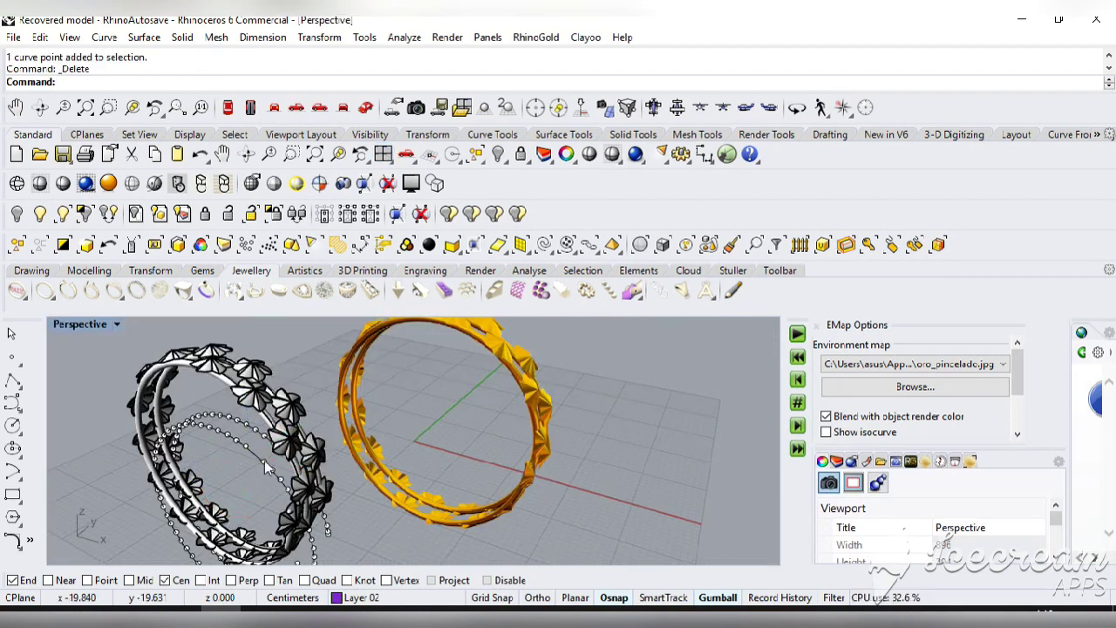
pyautogui.click(265, 460)
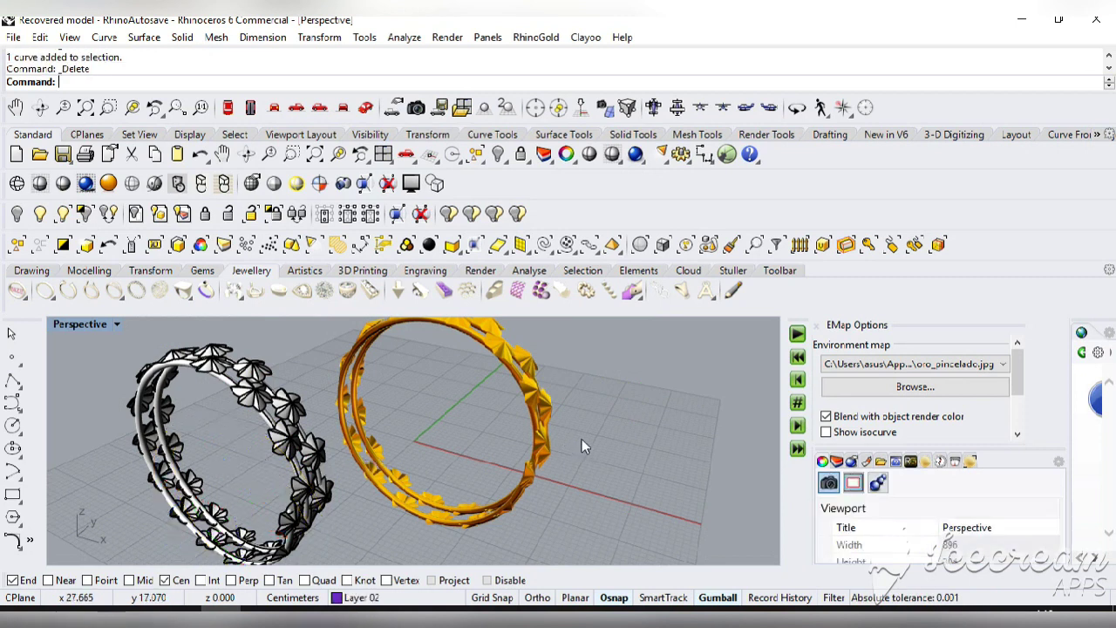
pyautogui.click(454, 528)
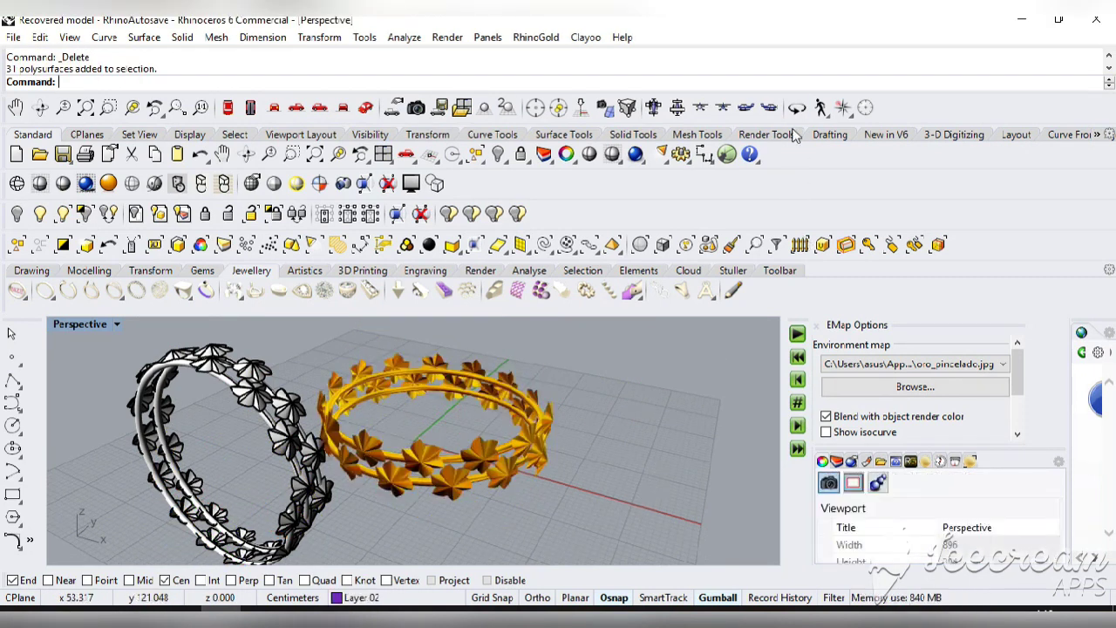
# Spin the view with Turntable at -31 while previewing the space needle.png, plata_pulida.jpg and oro_pincelado.jpg environment maps on the flat bracelet
pyautogui.click(797, 107)
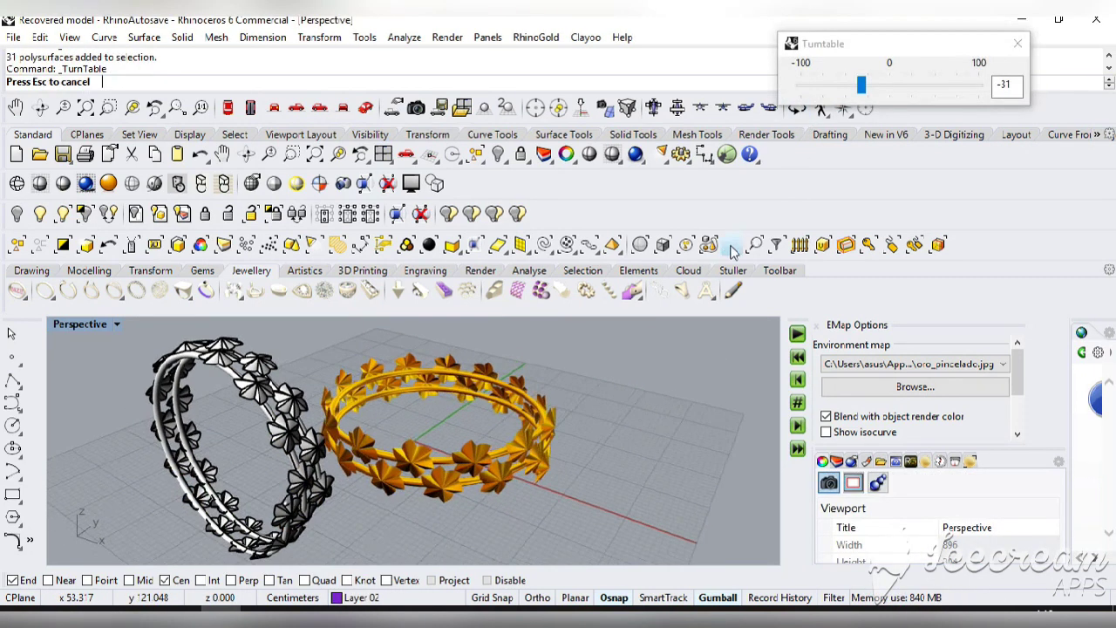
pyautogui.click(968, 364)
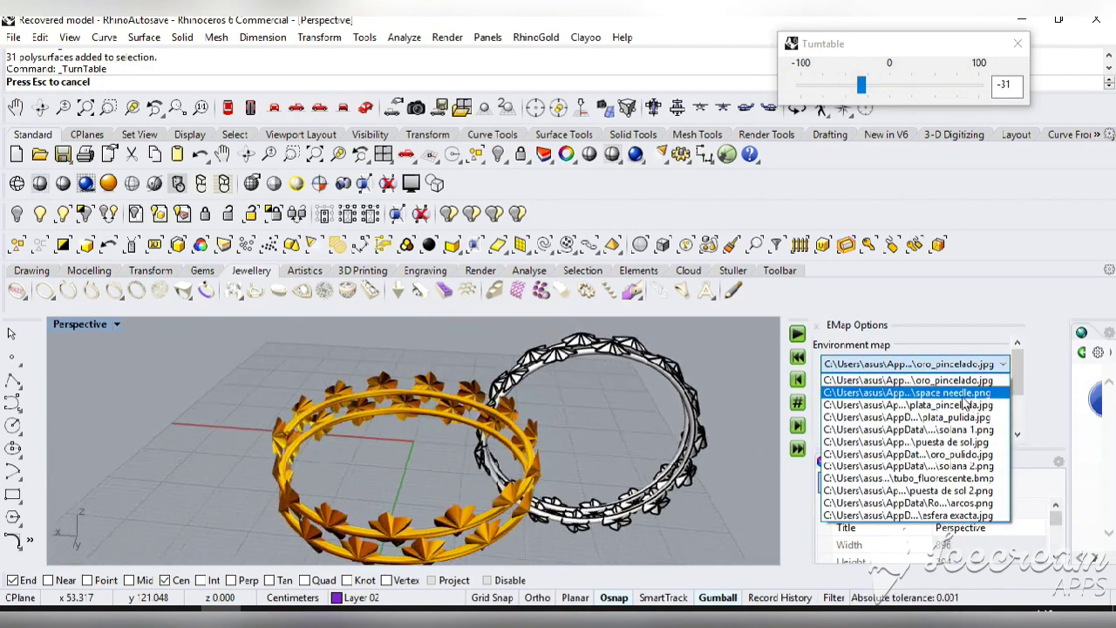
pyautogui.click(966, 393)
pyautogui.click(937, 364)
pyautogui.click(951, 417)
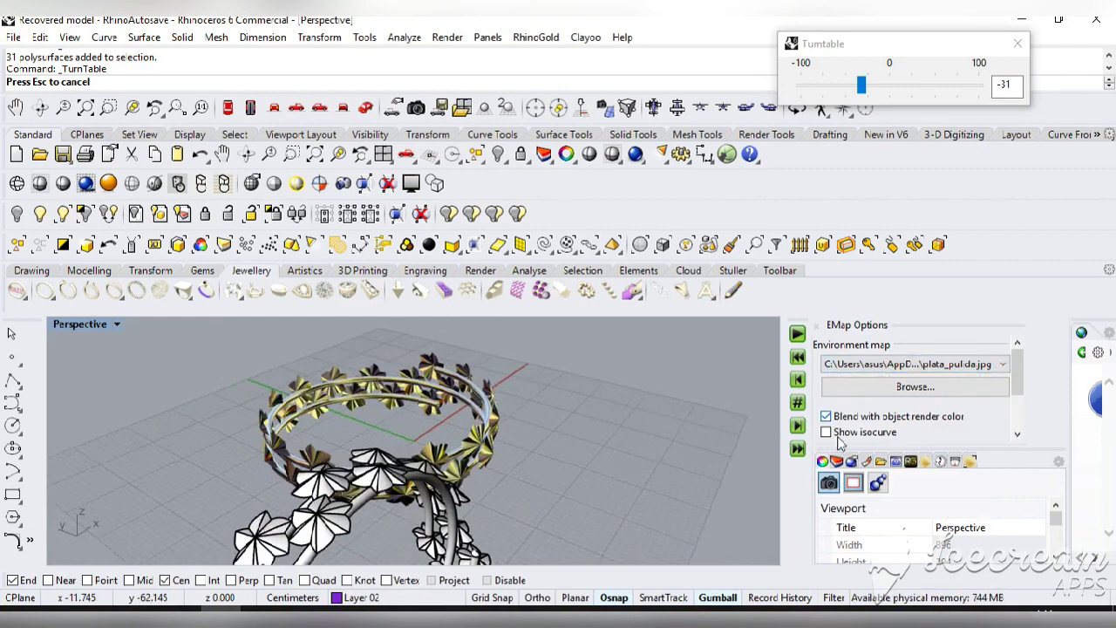
pyautogui.click(942, 364)
pyautogui.click(955, 381)
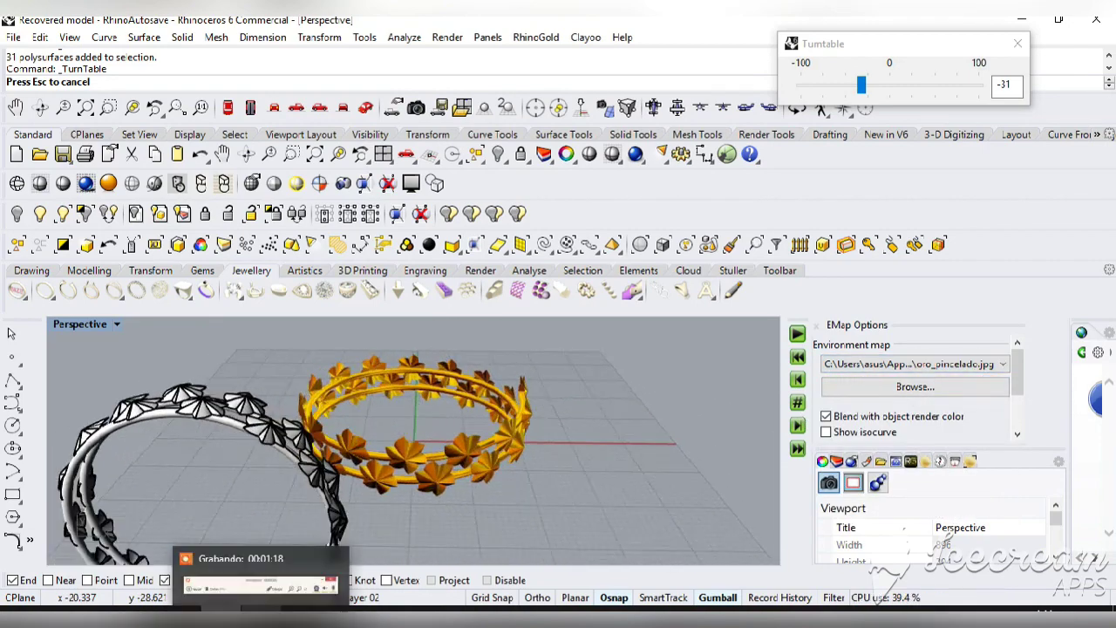
pyautogui.click(1019, 46)
# Apply the oro_pincelado.jpg environment map to the upright bracelet copy and spin the view around both bracelets with Turntable at -31
pyautogui.click(227, 406)
pyautogui.click(414, 44)
pyautogui.moveTo(502, 95)
pyautogui.click(588, 129)
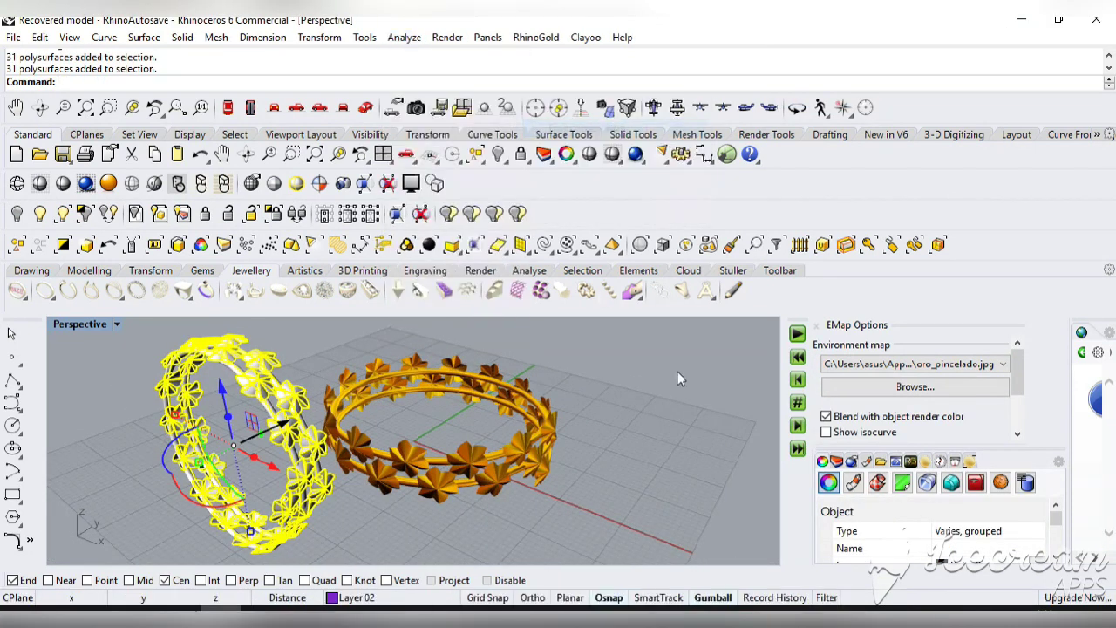
pyautogui.click(717, 404)
pyautogui.click(821, 108)
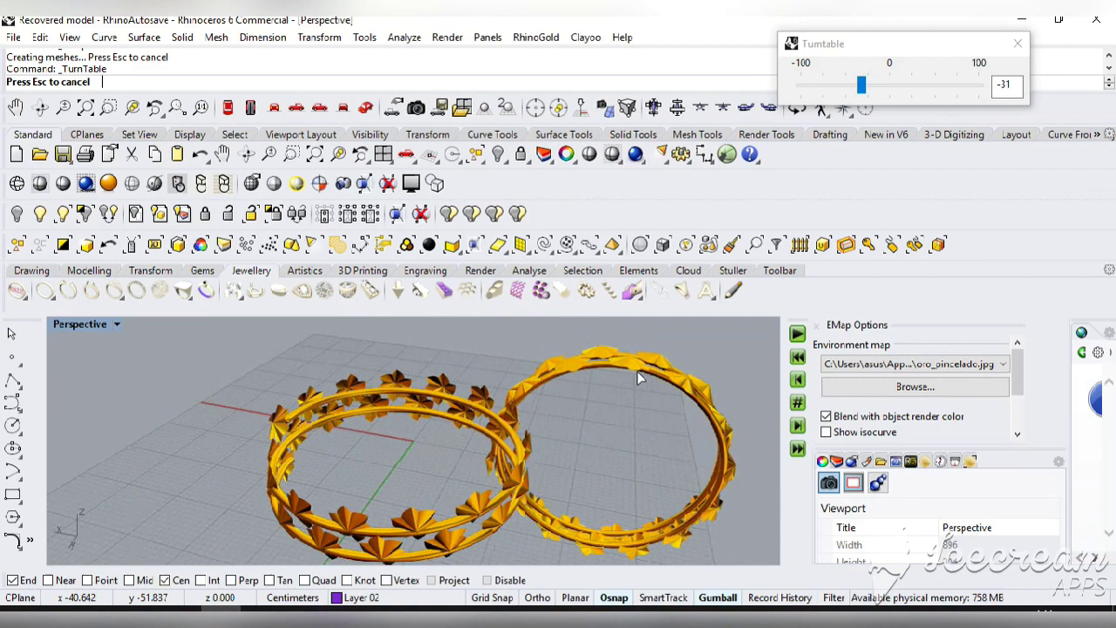
pyautogui.moveTo(646, 569)
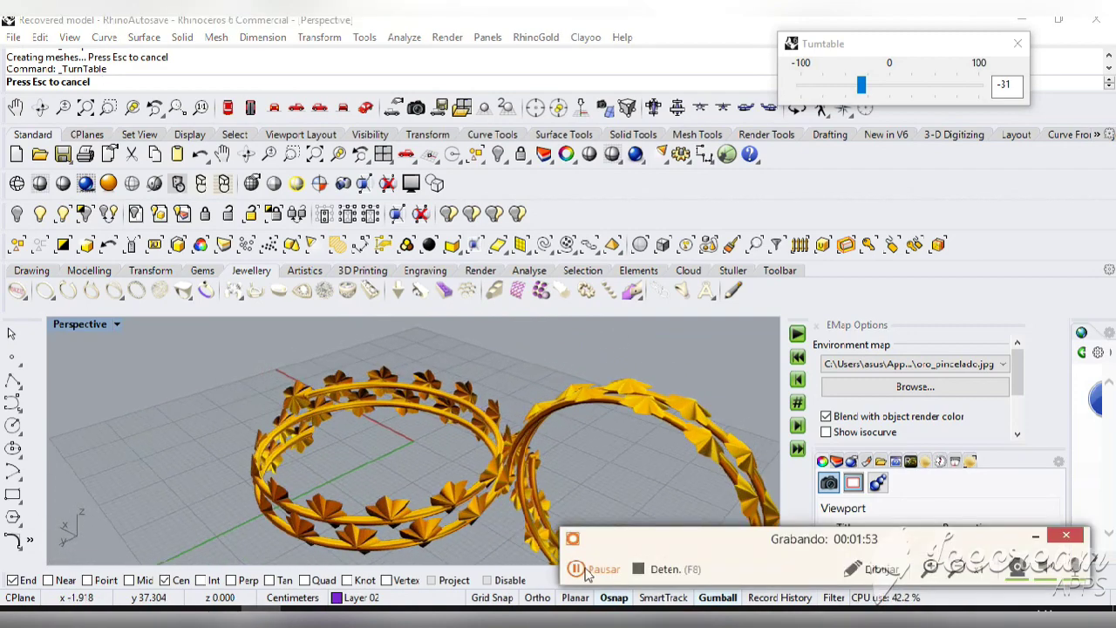